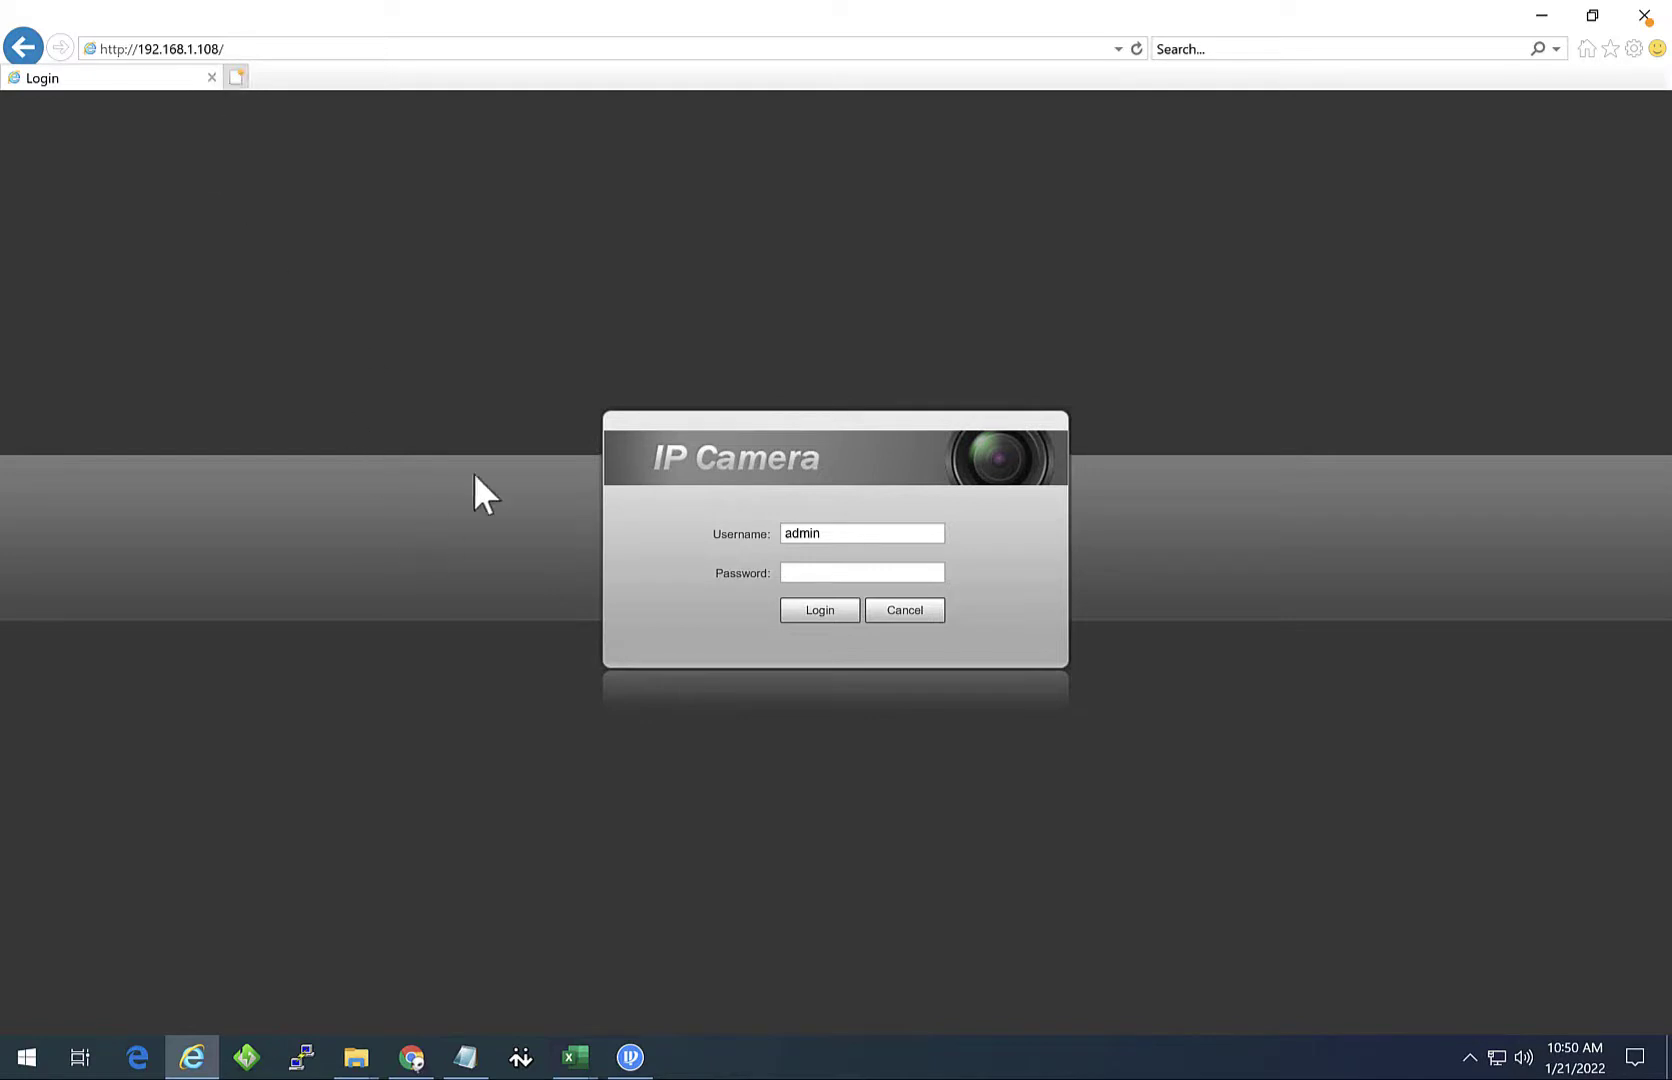
Step: Enter the admin password on the 192.168.1.108 camera login page and sign in
left_click(818, 572)
type("admin")
key("Return")
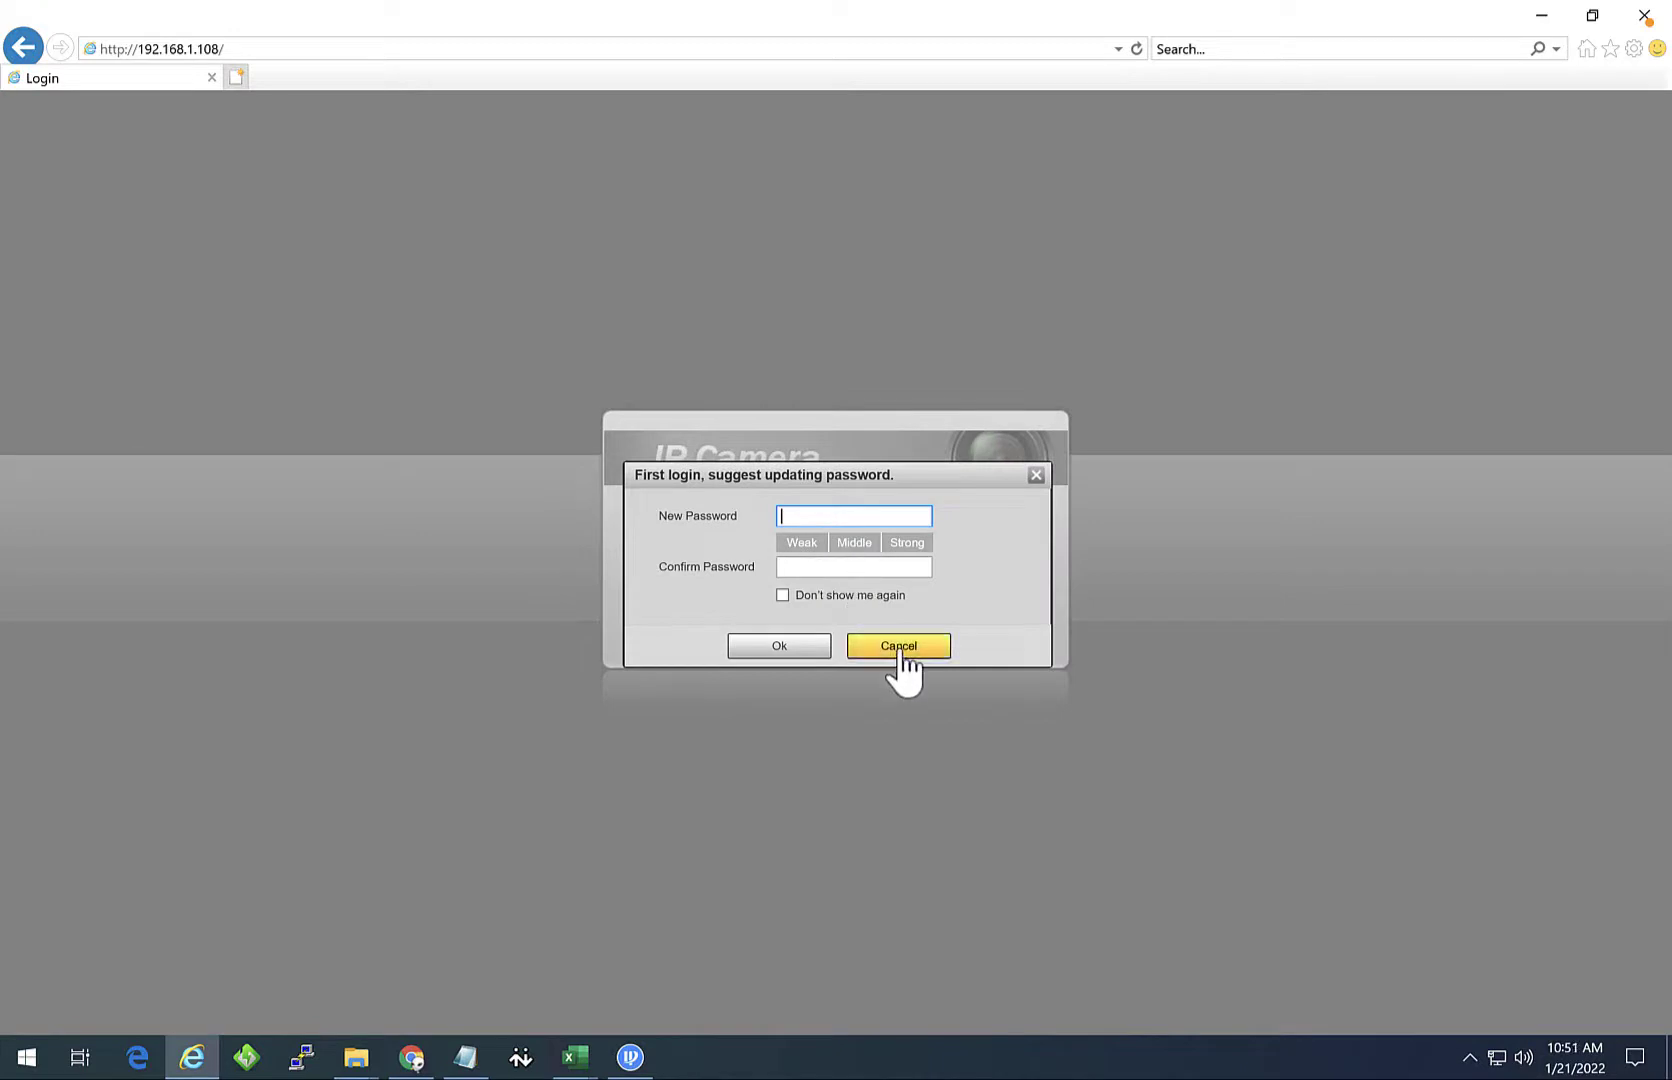
Step: Cancel the password update and save webplugin.exe into the Downloads folder via Save as
left_click(899, 648)
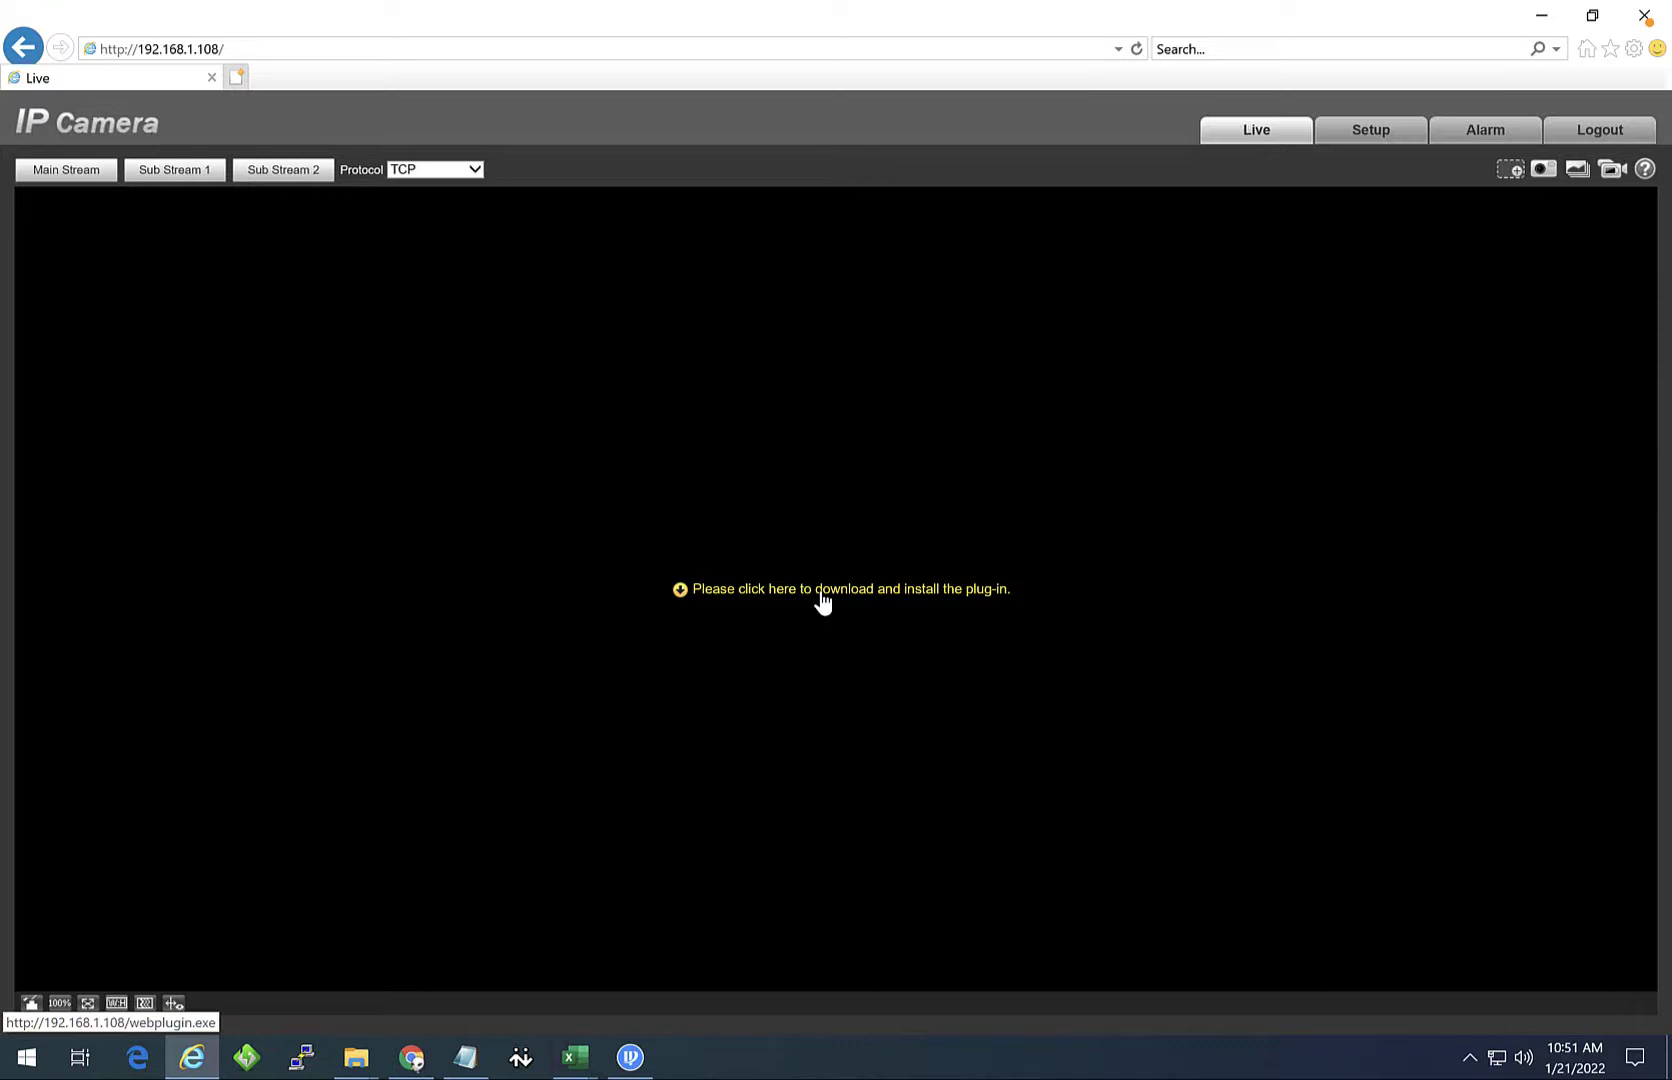
left_click(822, 592)
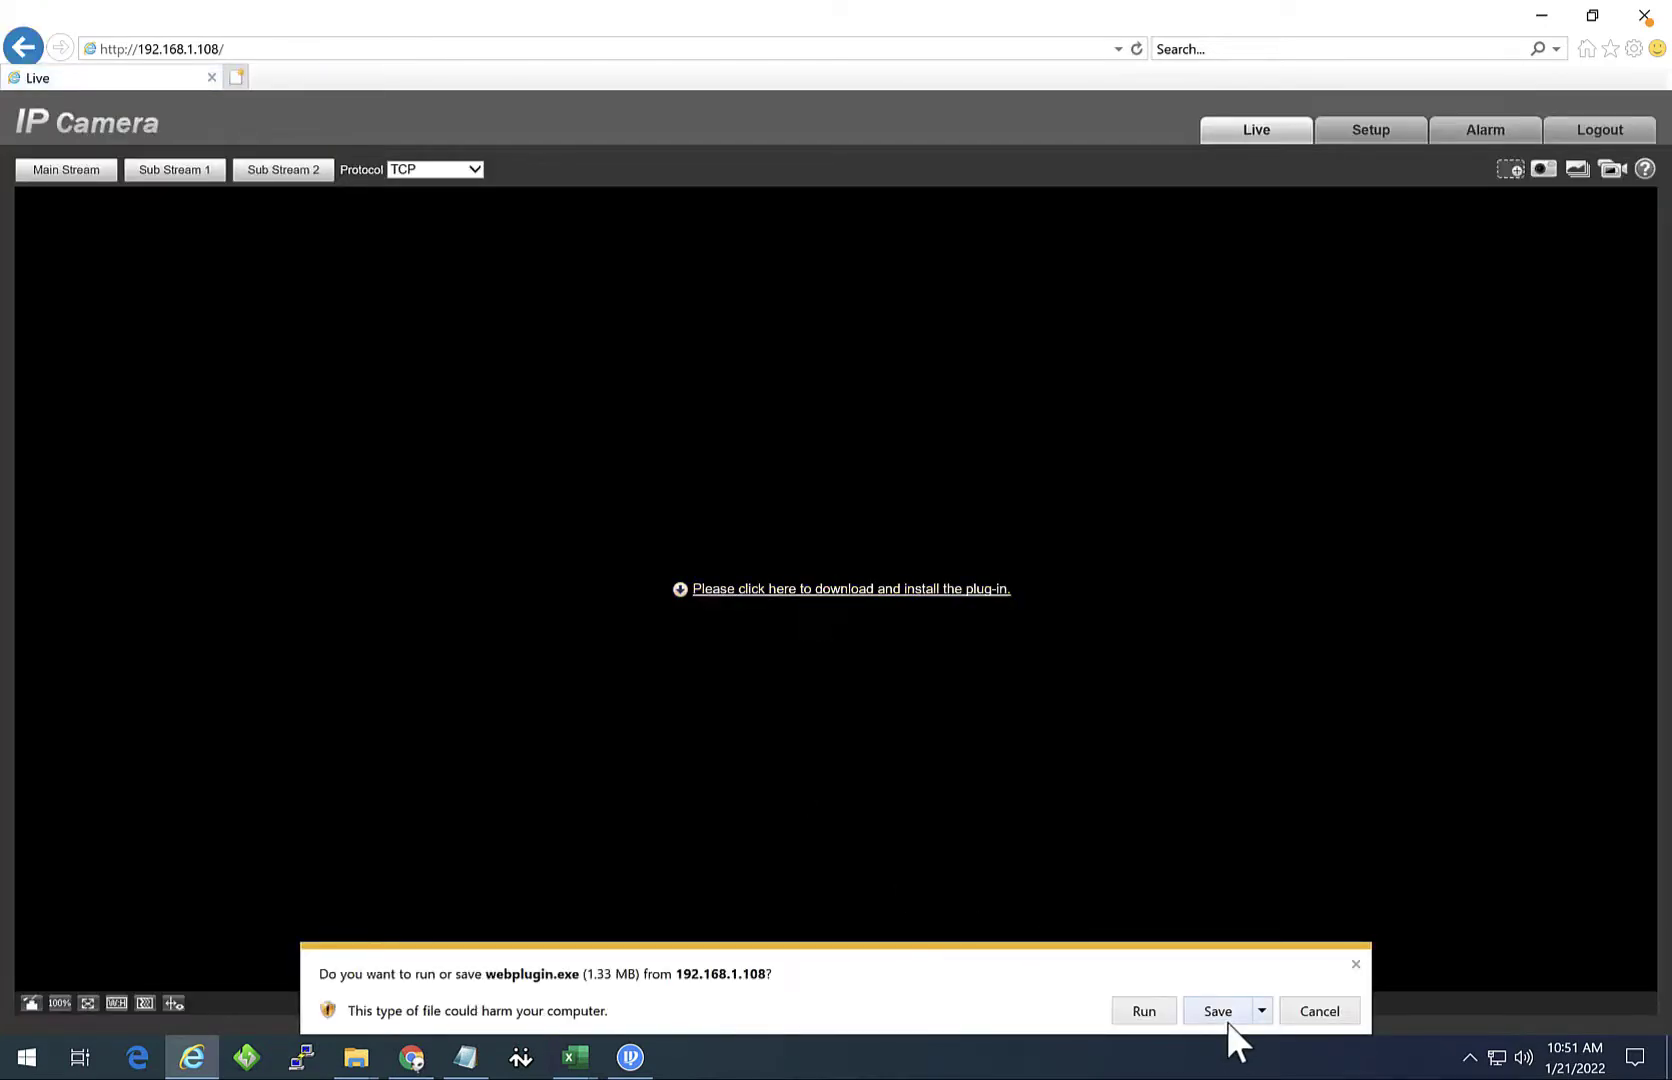
left_click(1262, 1011)
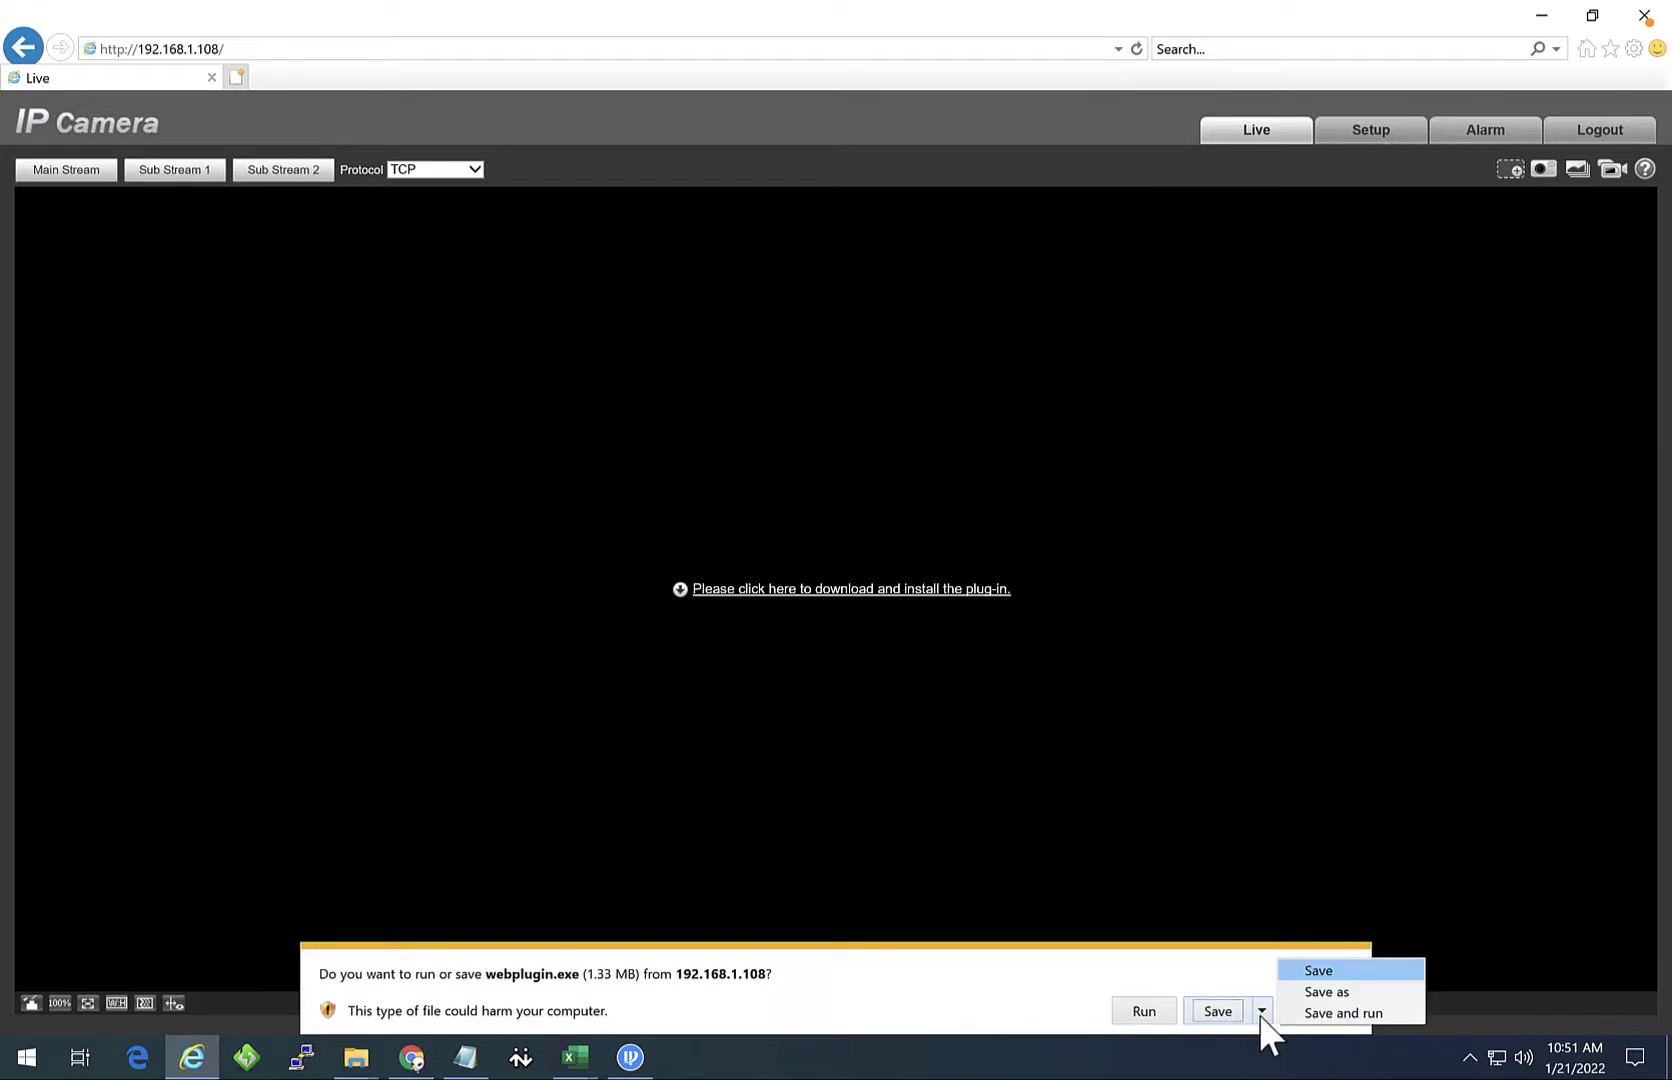
left_click(1322, 991)
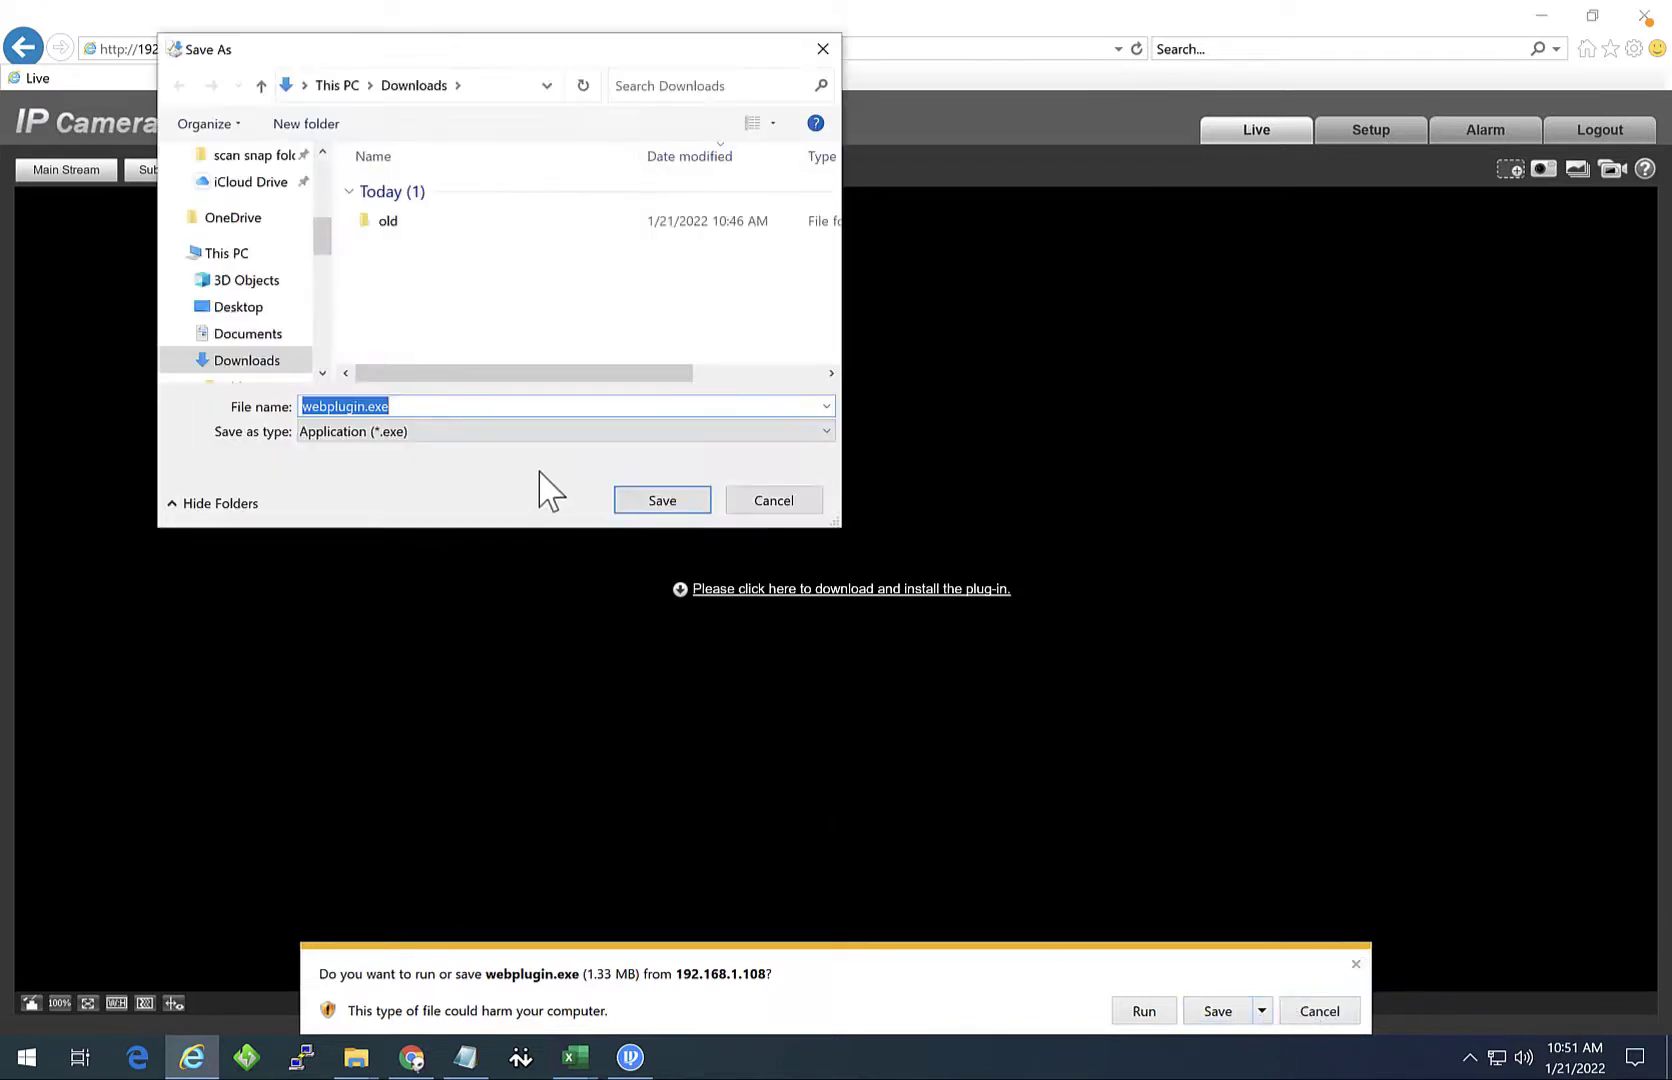
left_click(645, 497)
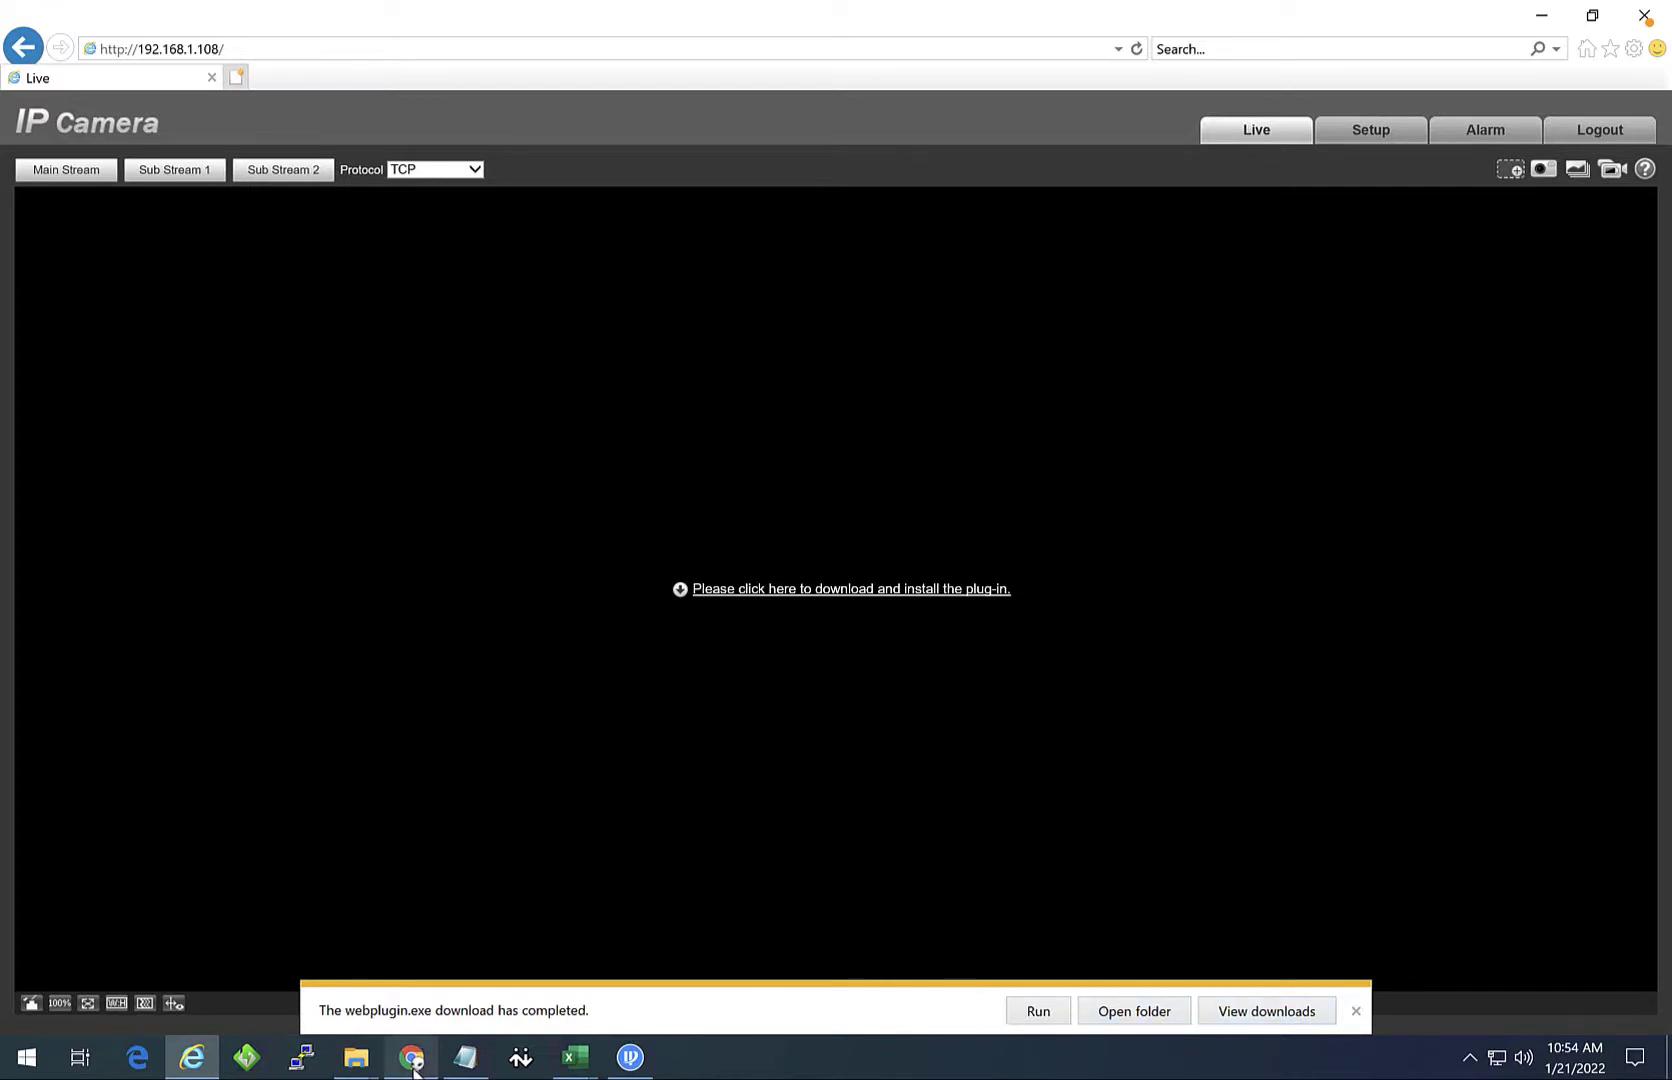
Step: Log in to the camera in Chrome as admin, dismissing the password-change, breach and save-password prompts
mouse_move(415, 1068)
left_click(454, 963)
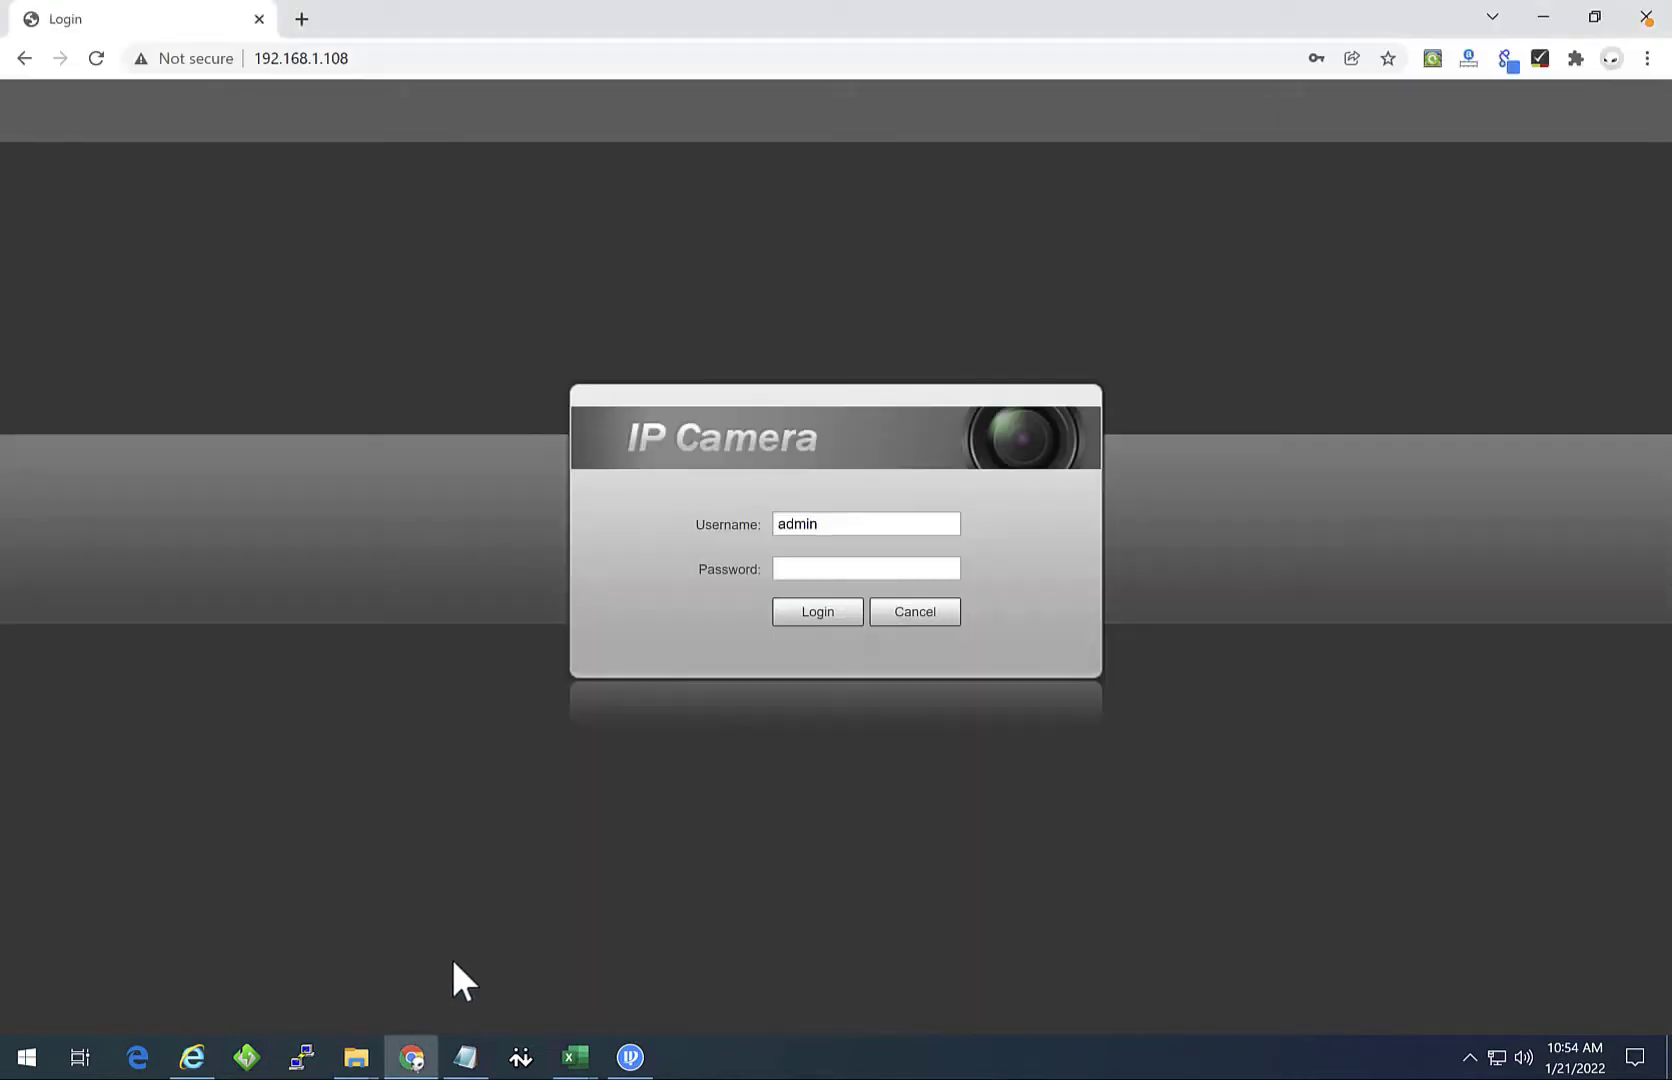
left_click(908, 562)
type("admin")
key("Return")
left_click(905, 652)
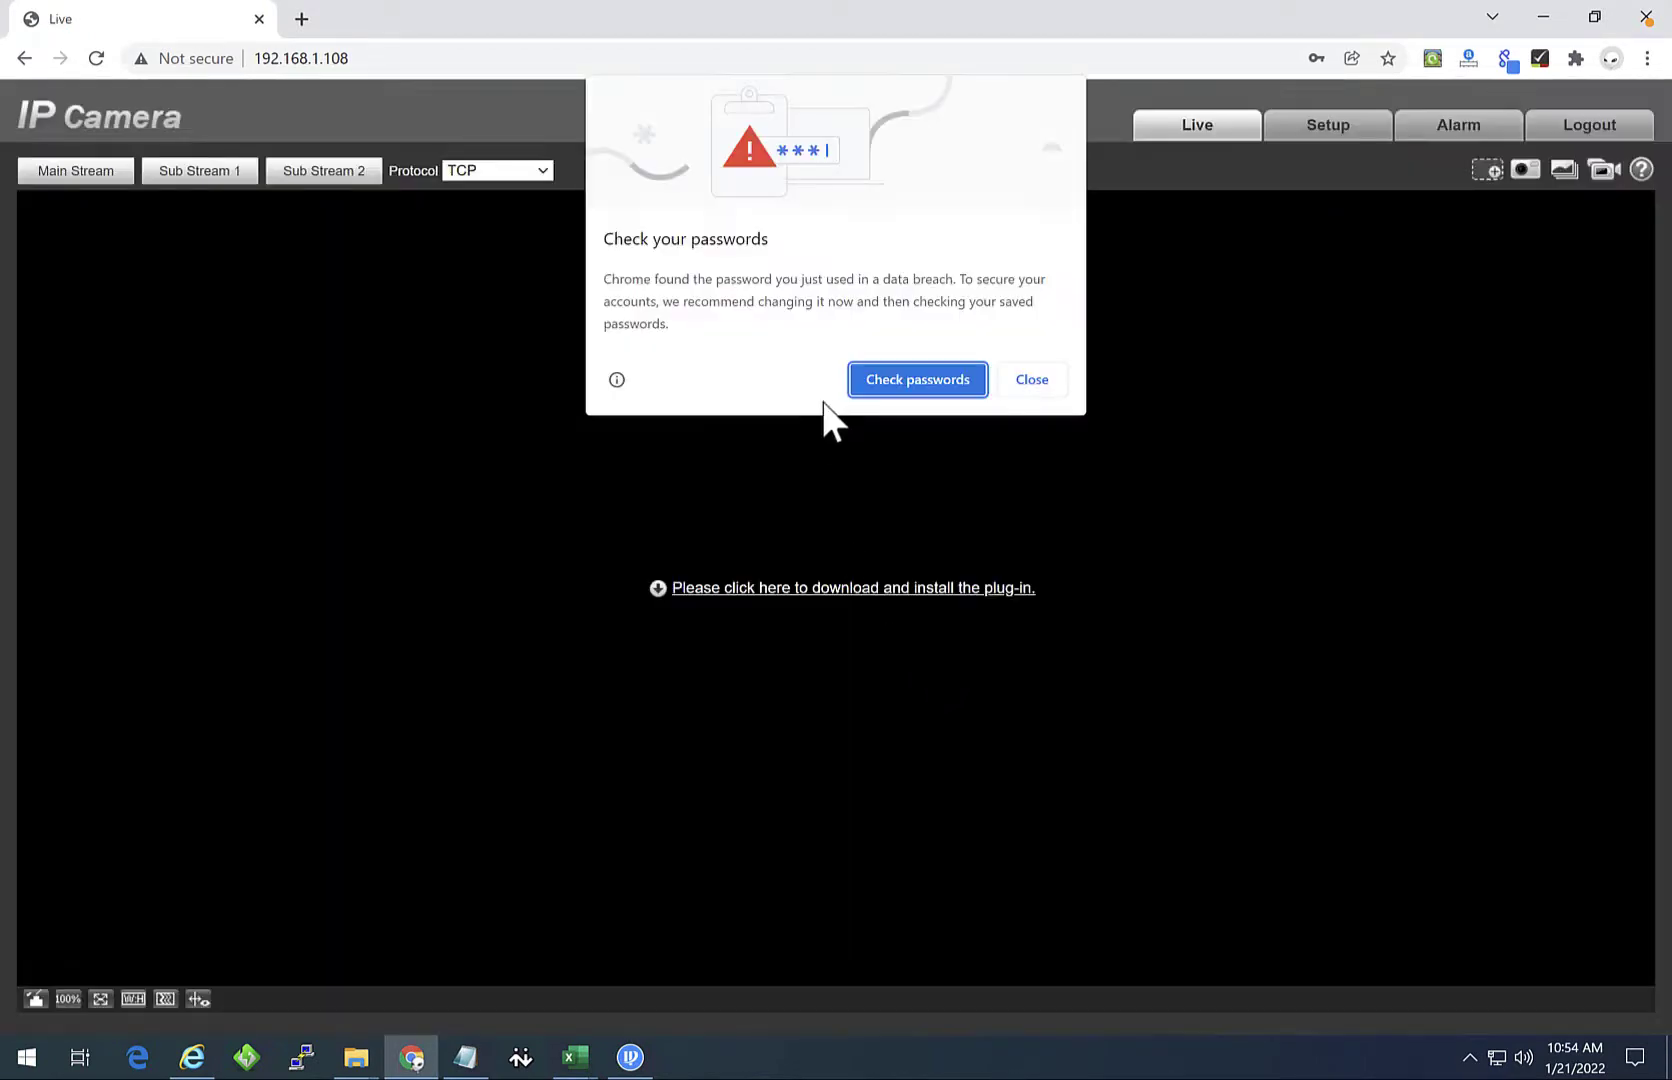
left_click(1055, 381)
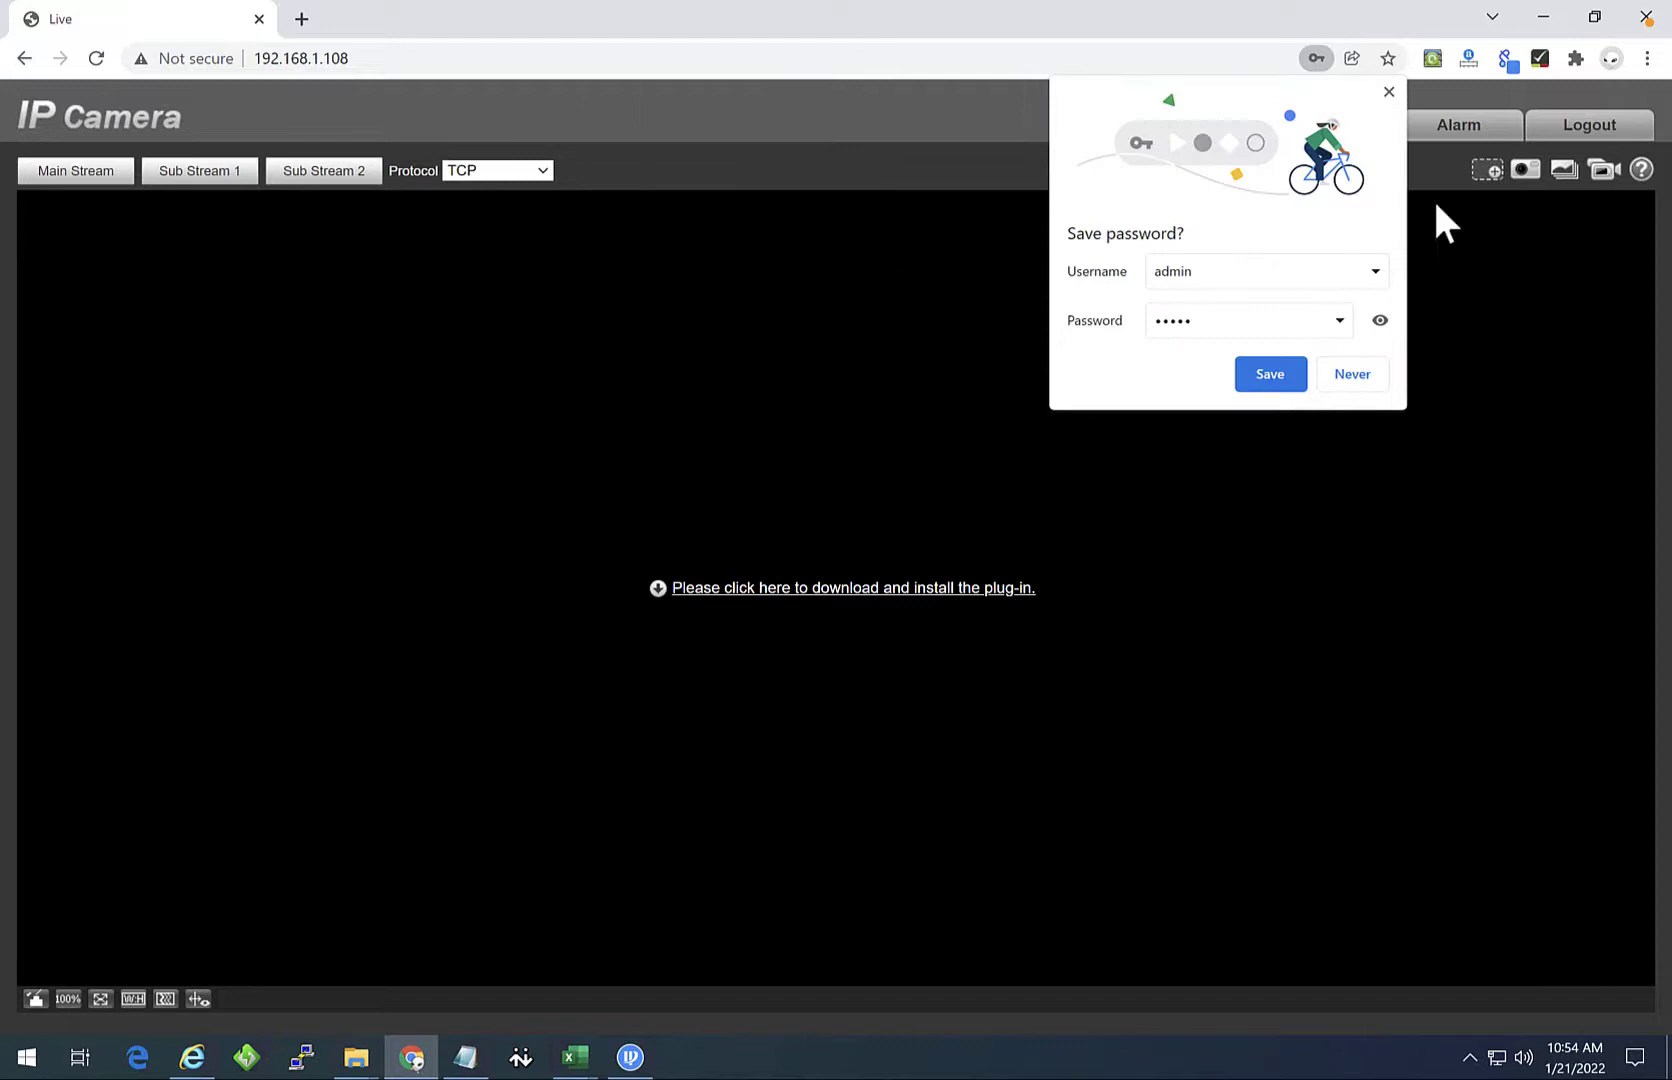
left_click(1389, 91)
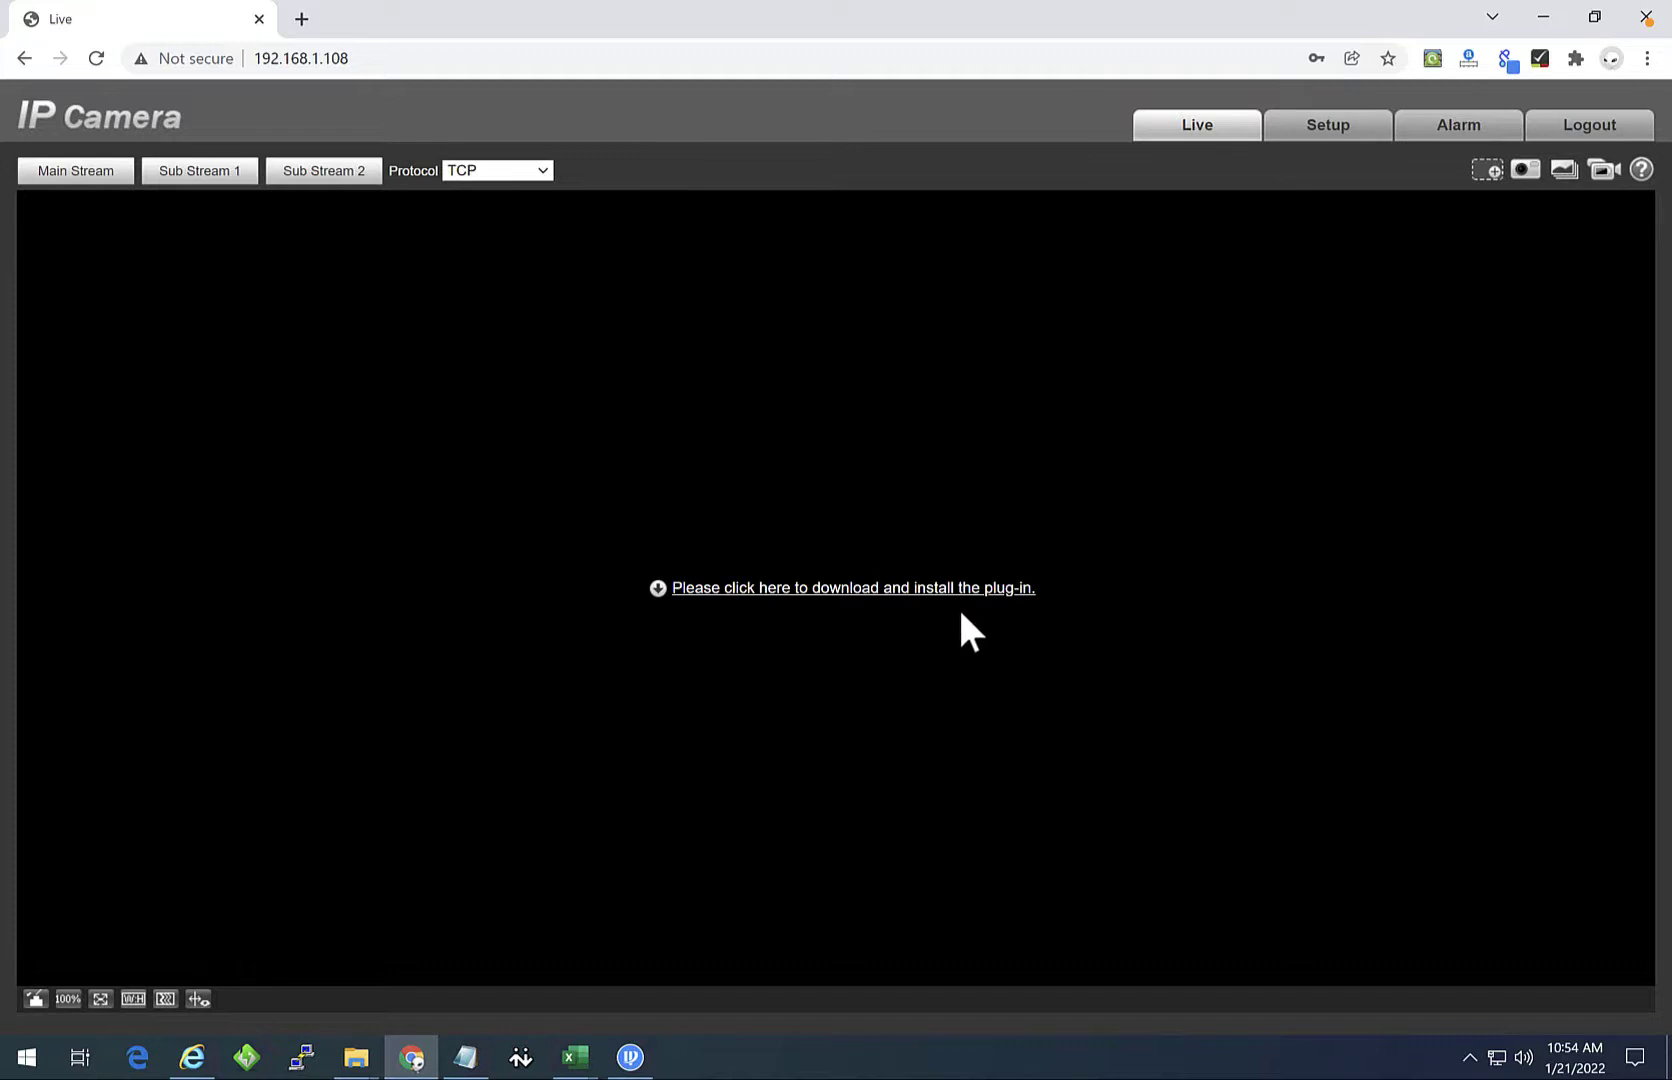
Step: Browse the Setup Video and Network settings pages, then log out
left_click(1326, 133)
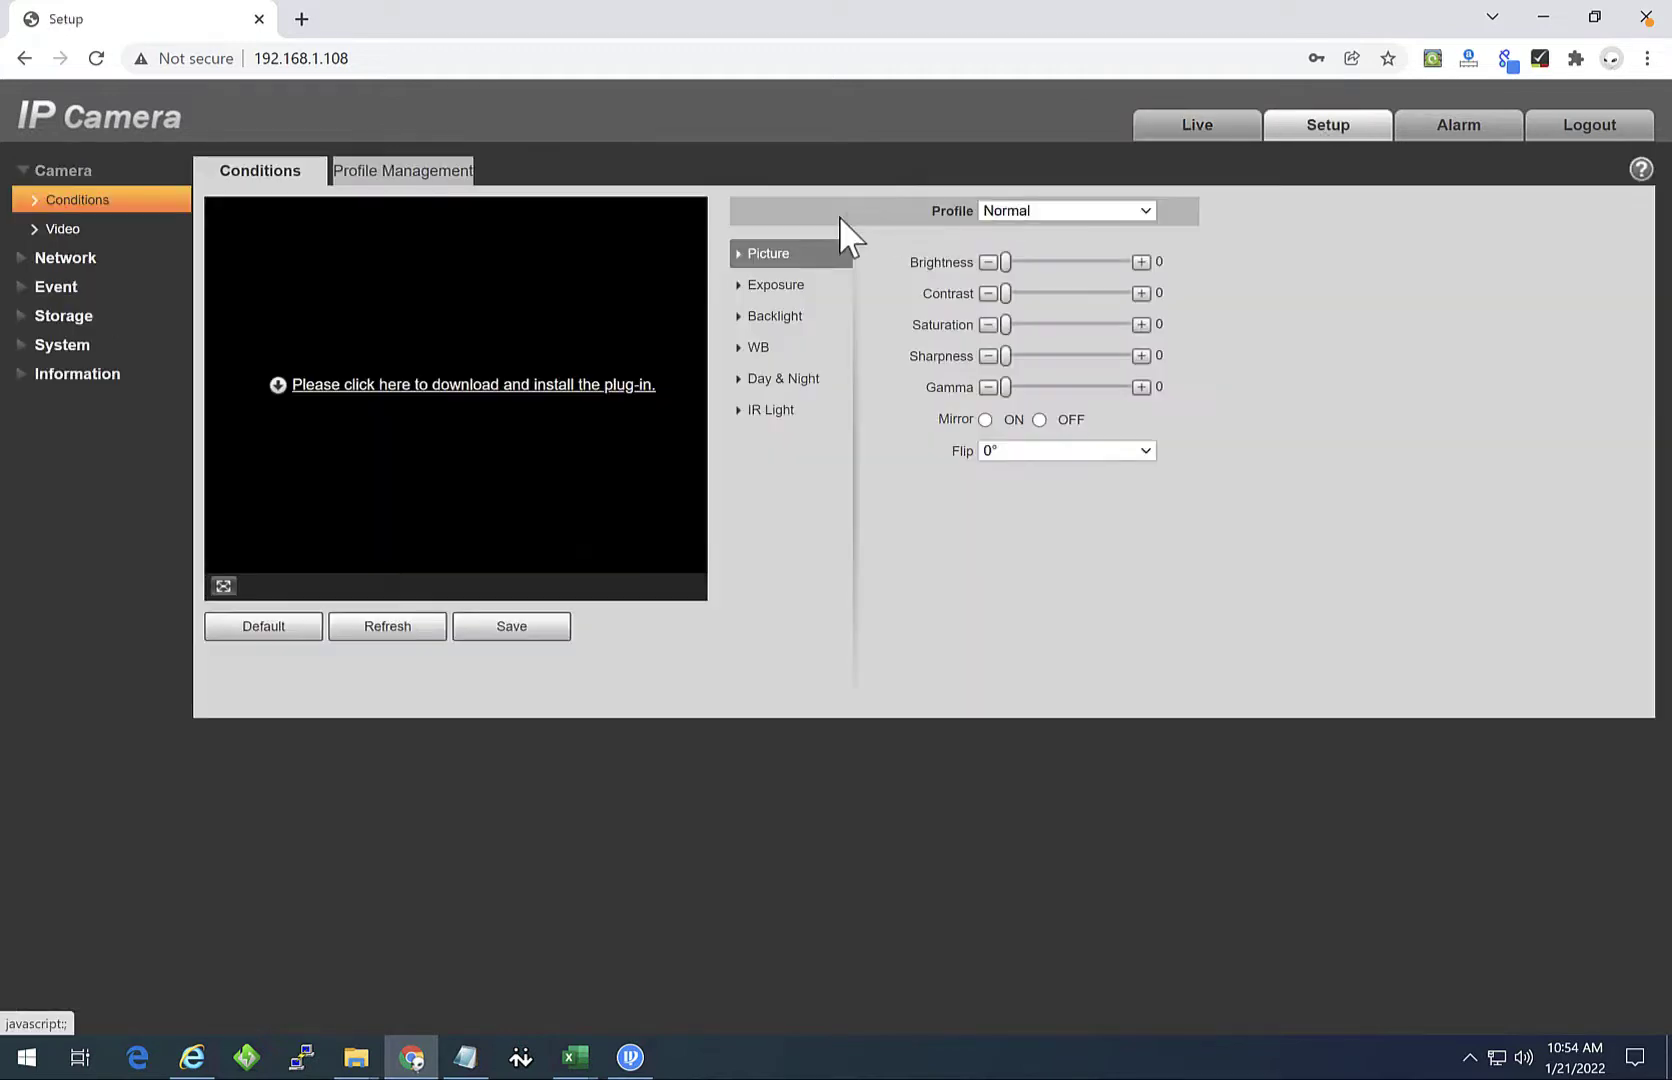
left_click(76, 232)
left_click(74, 257)
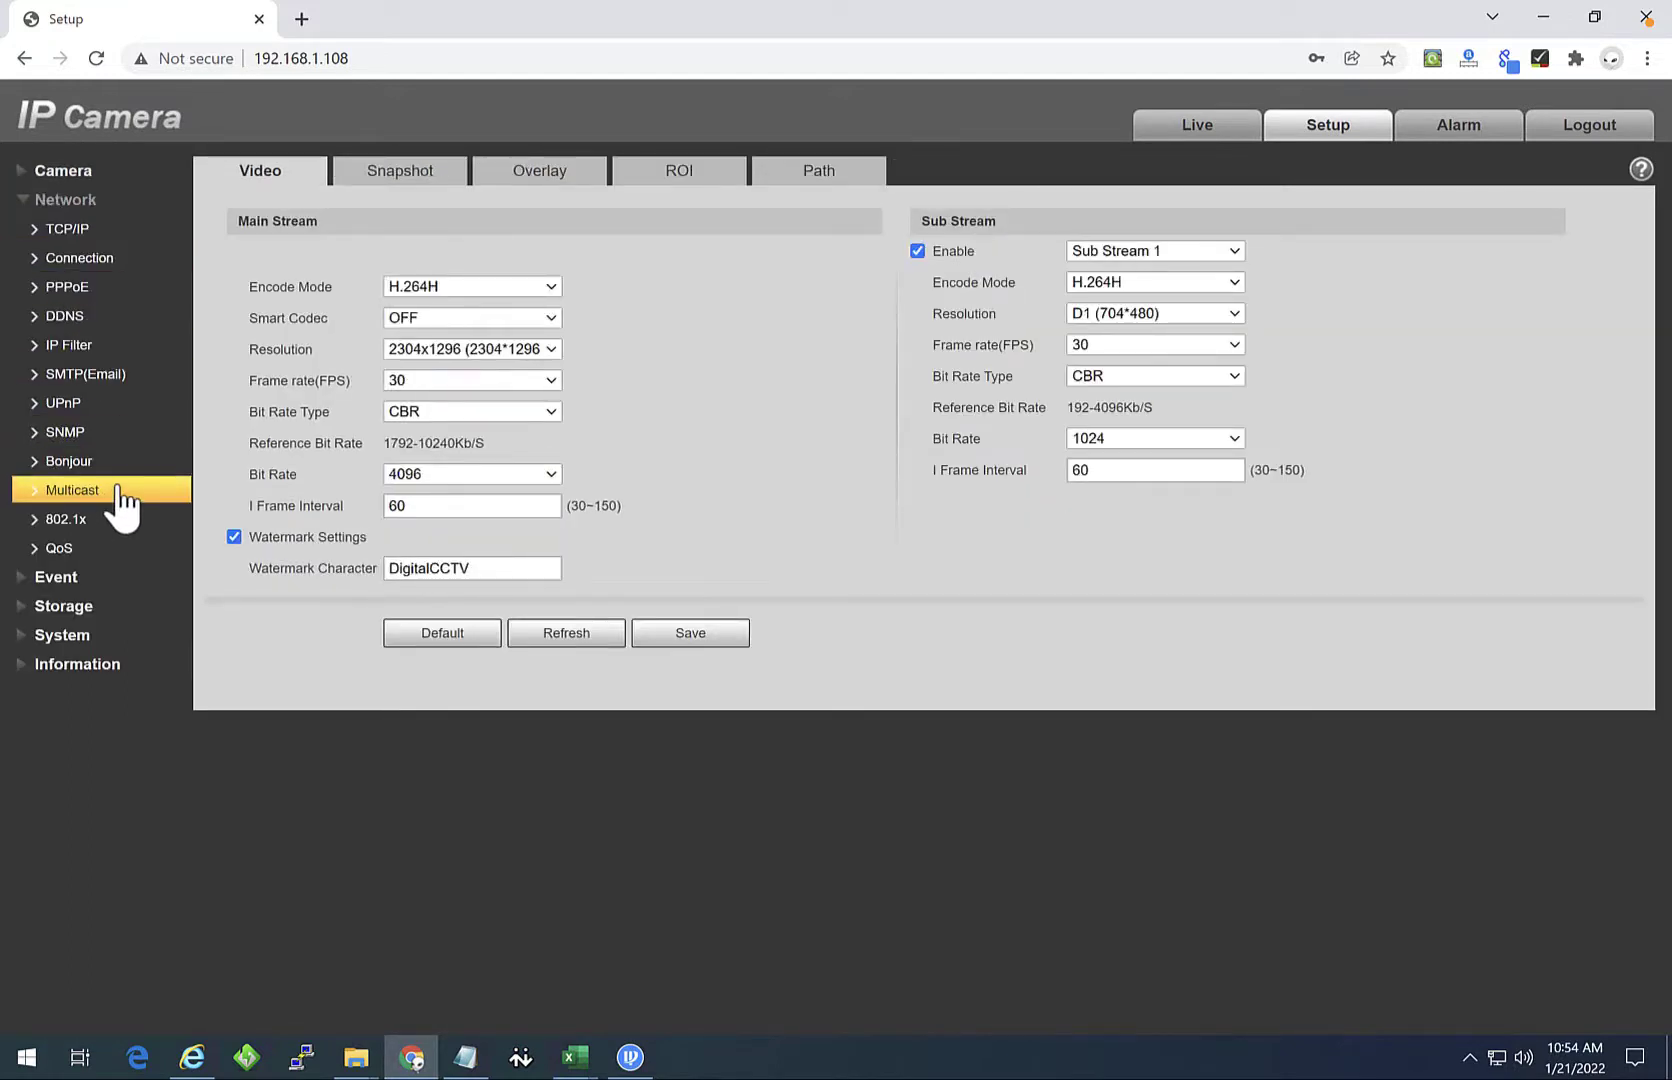
left_click(1594, 125)
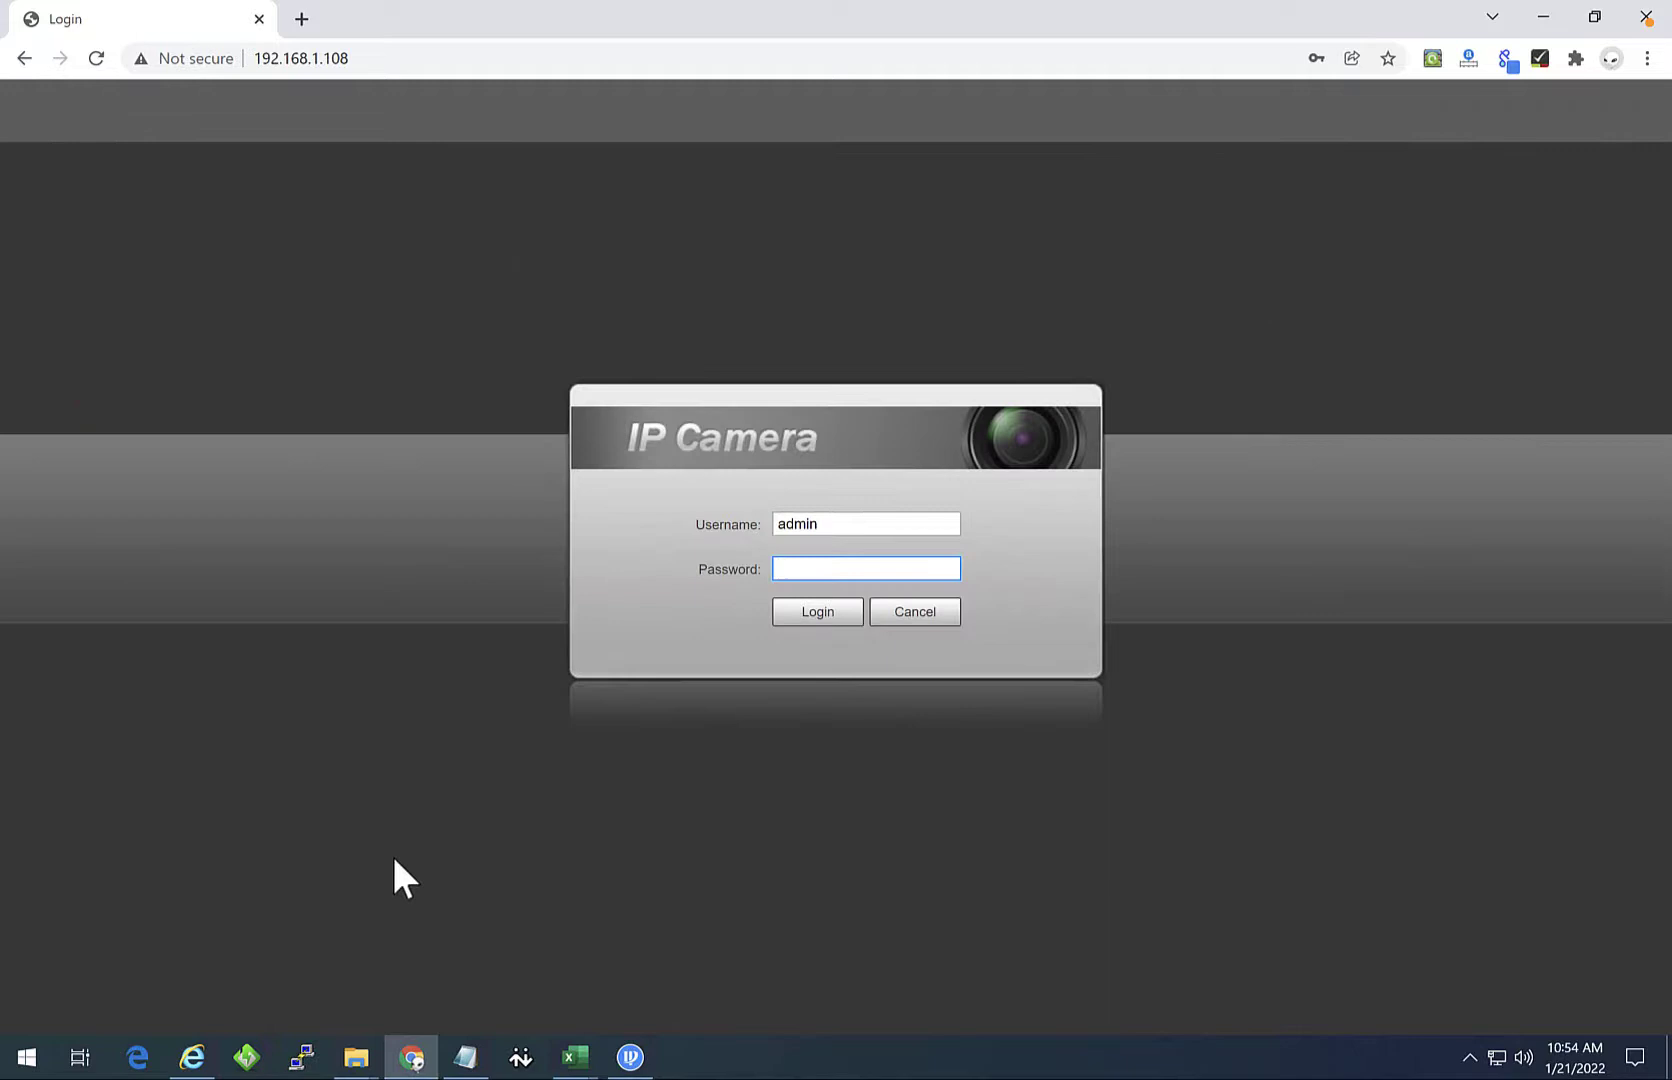
Step: Close Chrome, run the downloaded webplugin.exe installer, then log out of the camera in Internet Explorer
left_click(1645, 17)
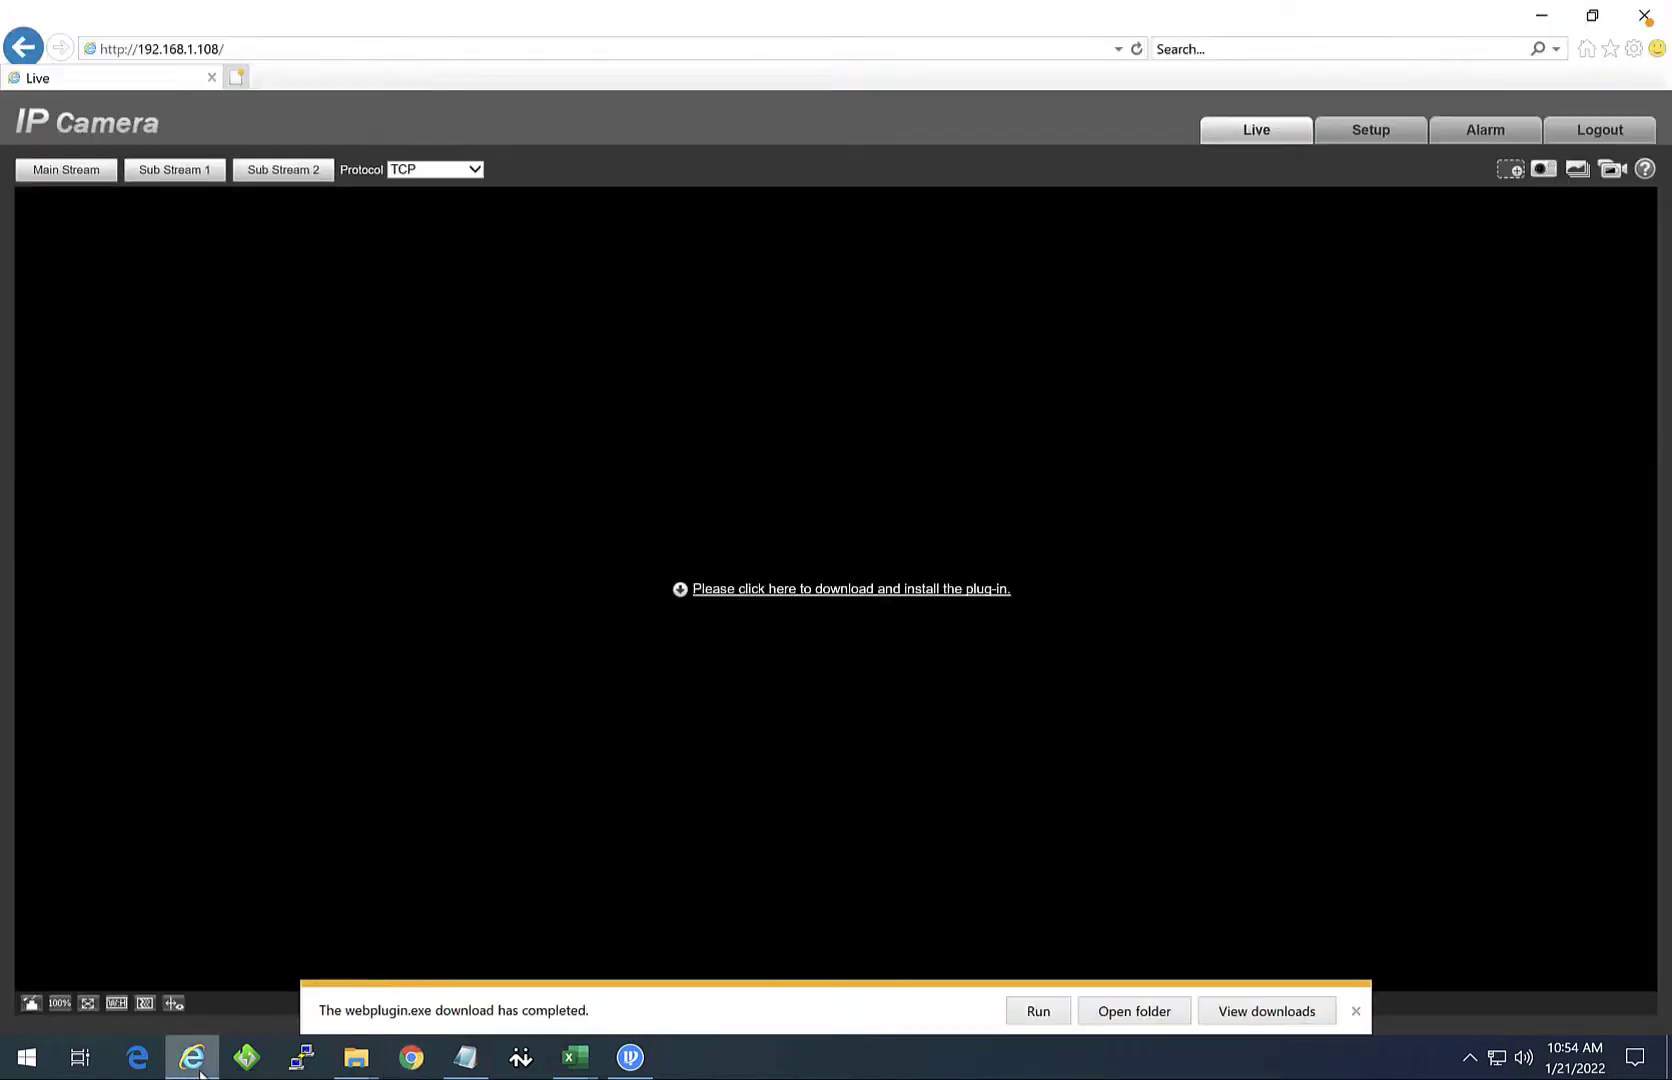
left_click(1030, 1012)
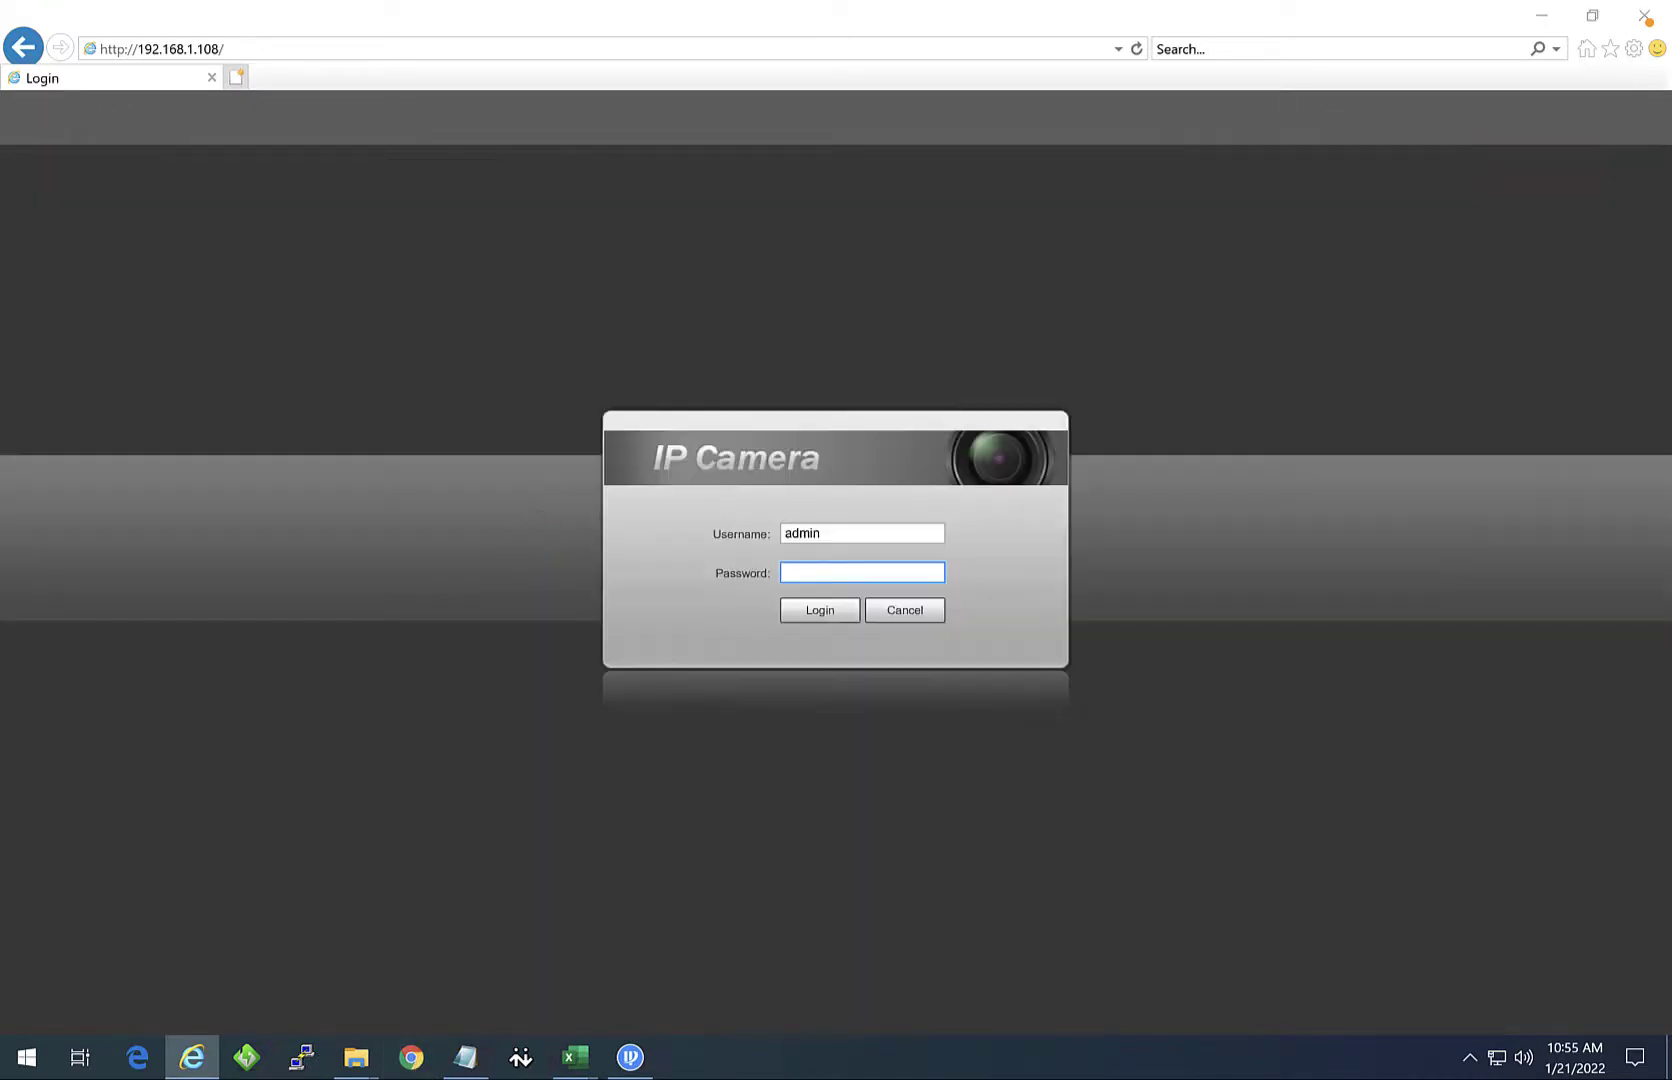
left_click(412, 1060)
Step: Log in to the camera in Chrome as admin, cancelling the update prompt and closing the breach and save-password popups
left_click(436, 57)
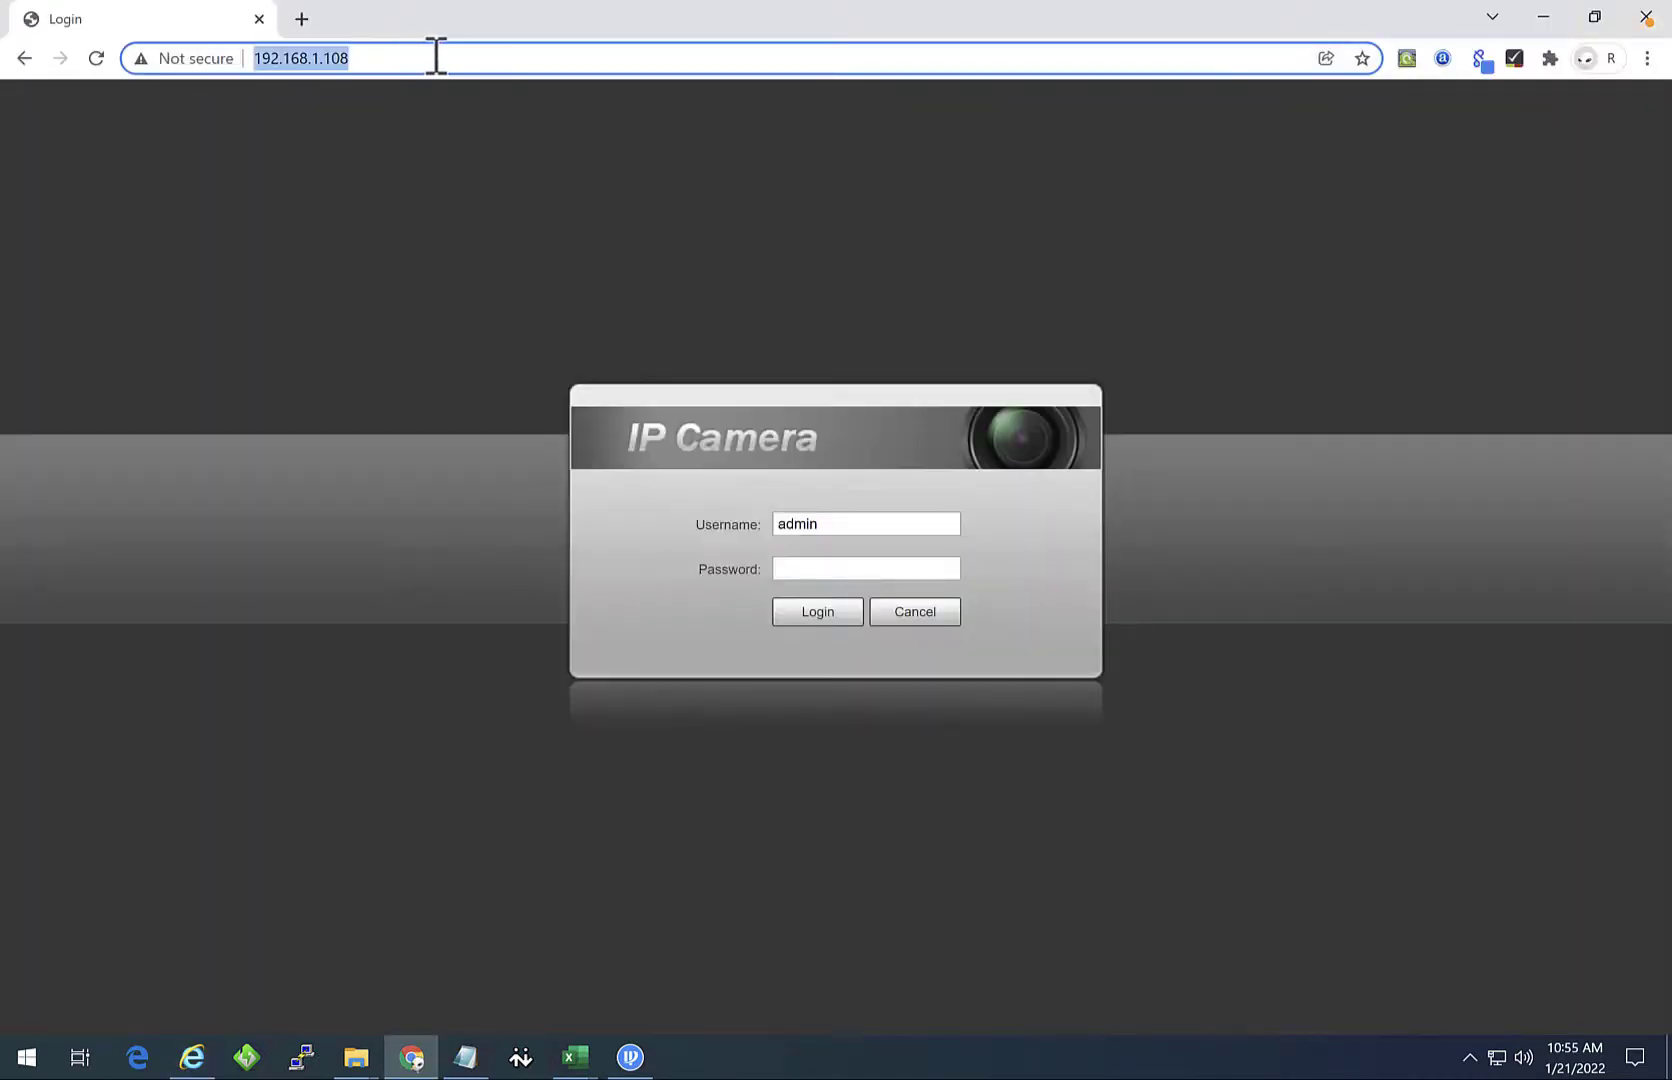
left_click(815, 567)
type("a")
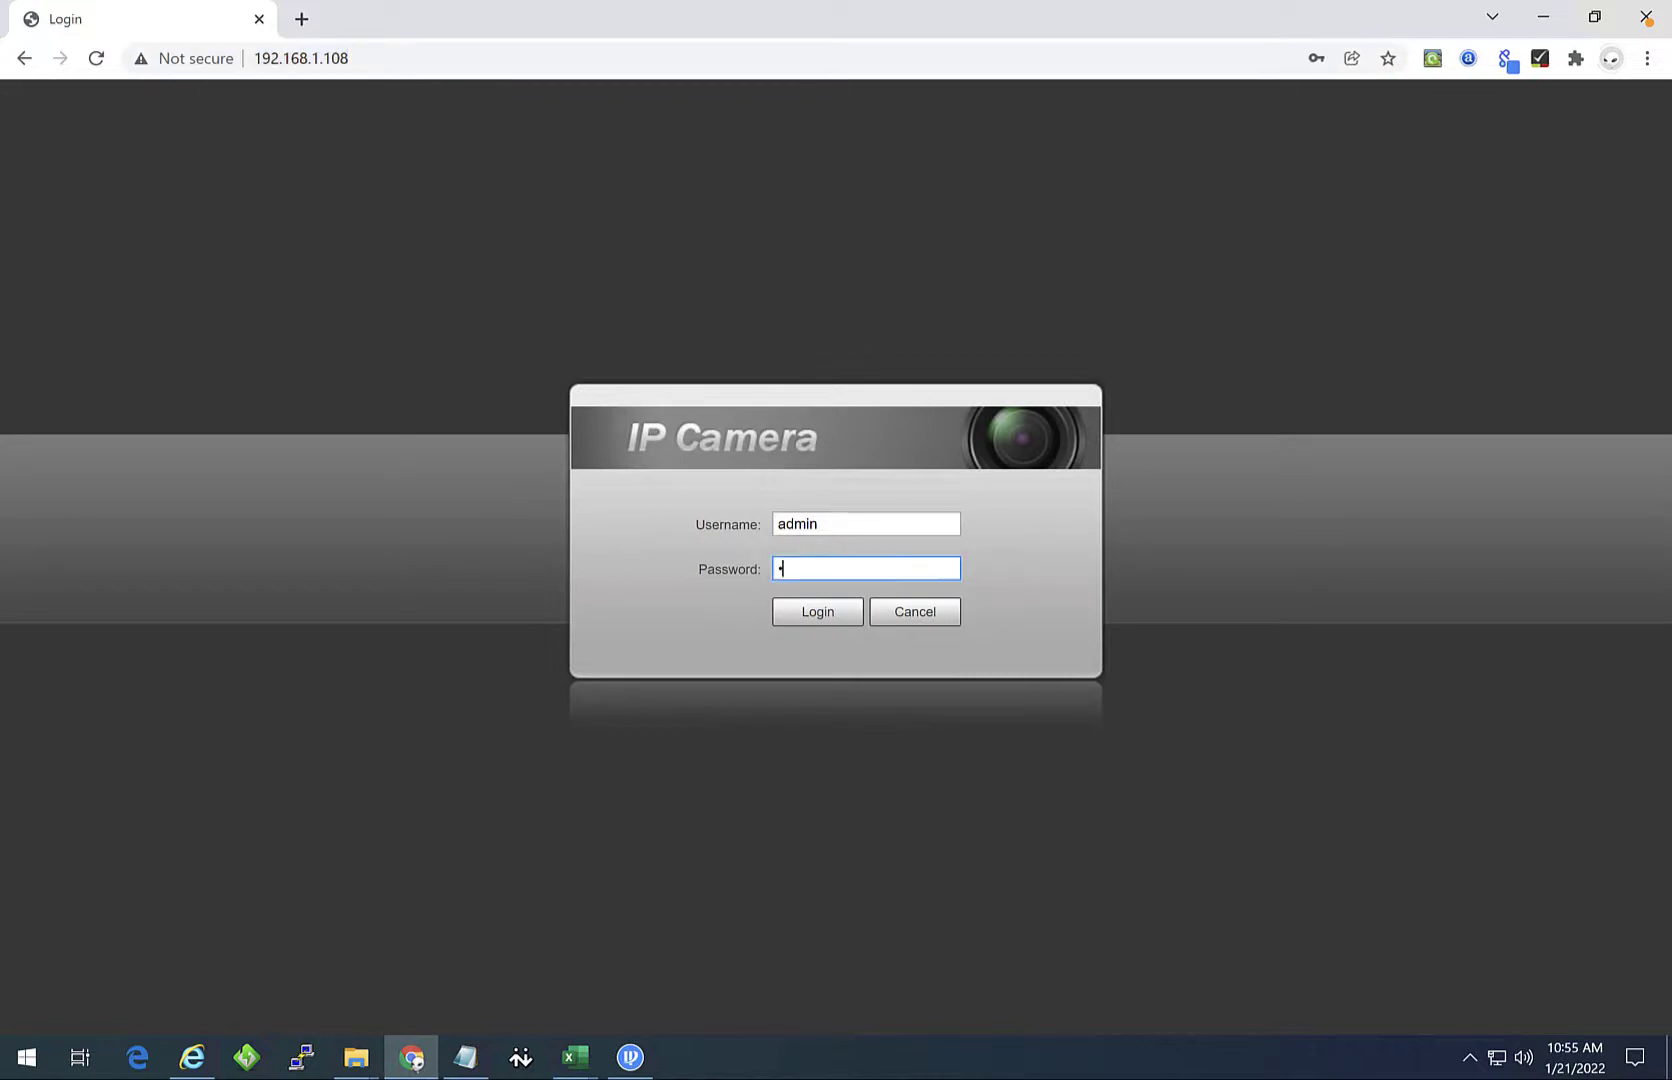
type("dmin")
key("Return")
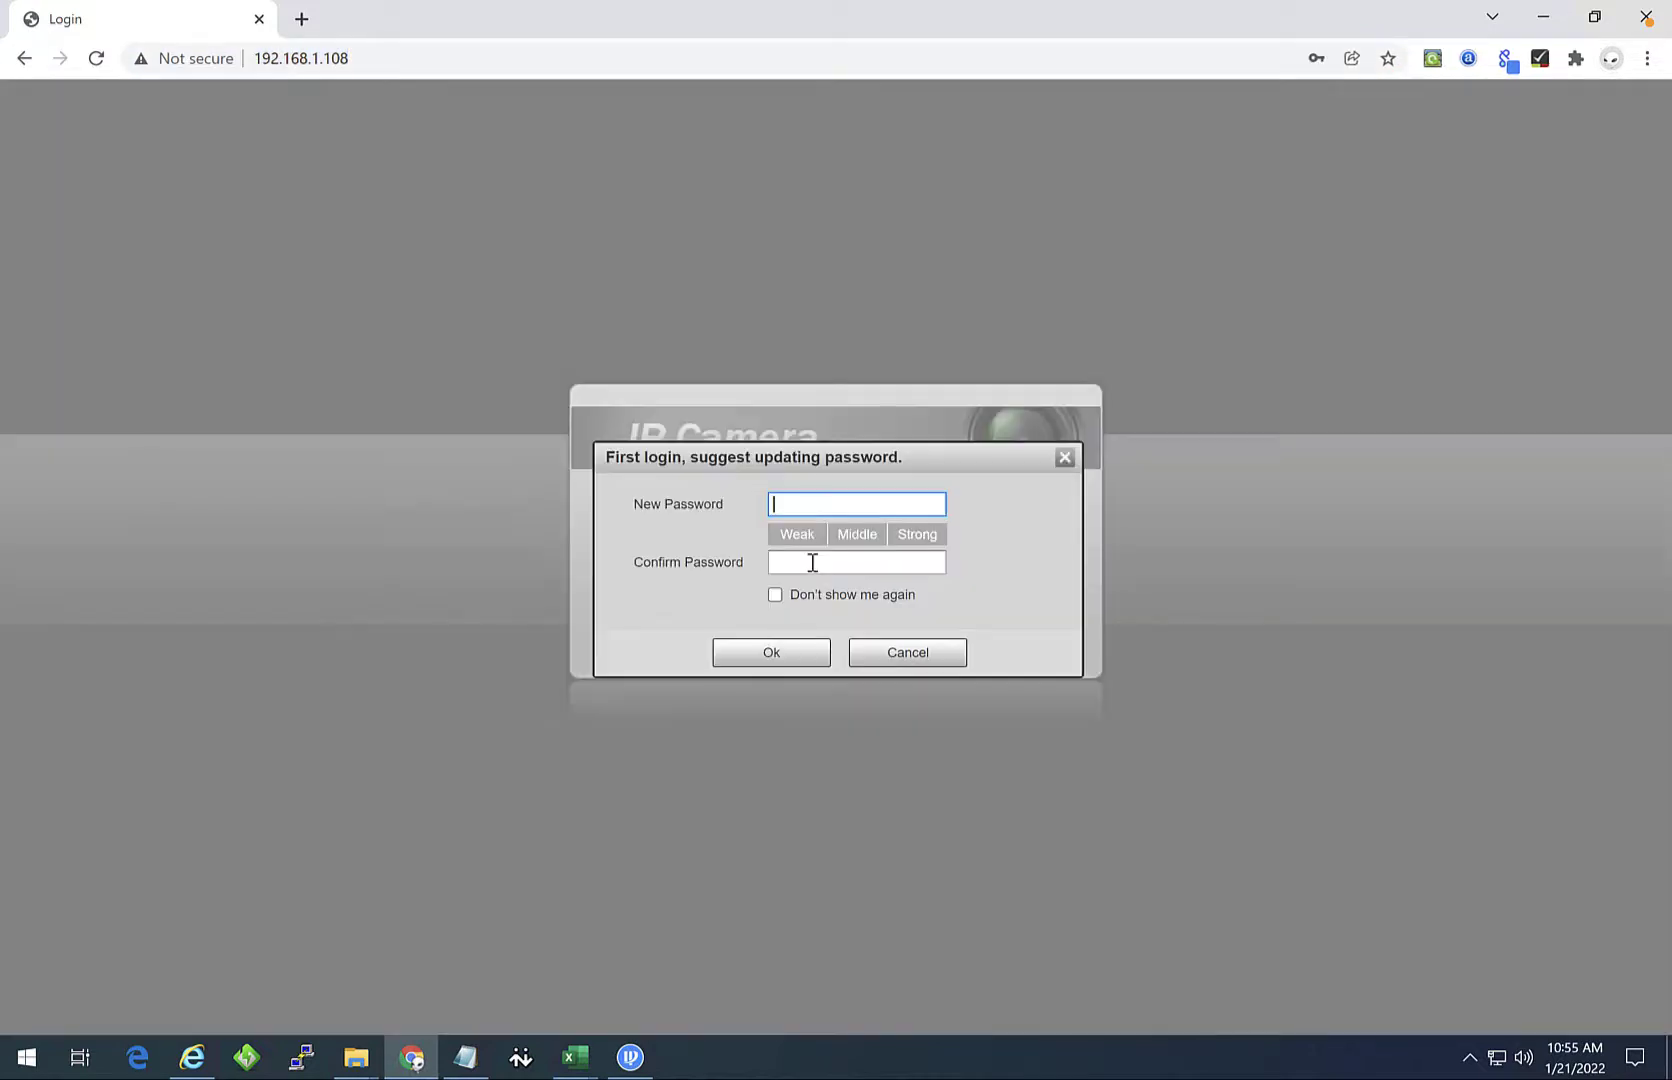
left_click(878, 660)
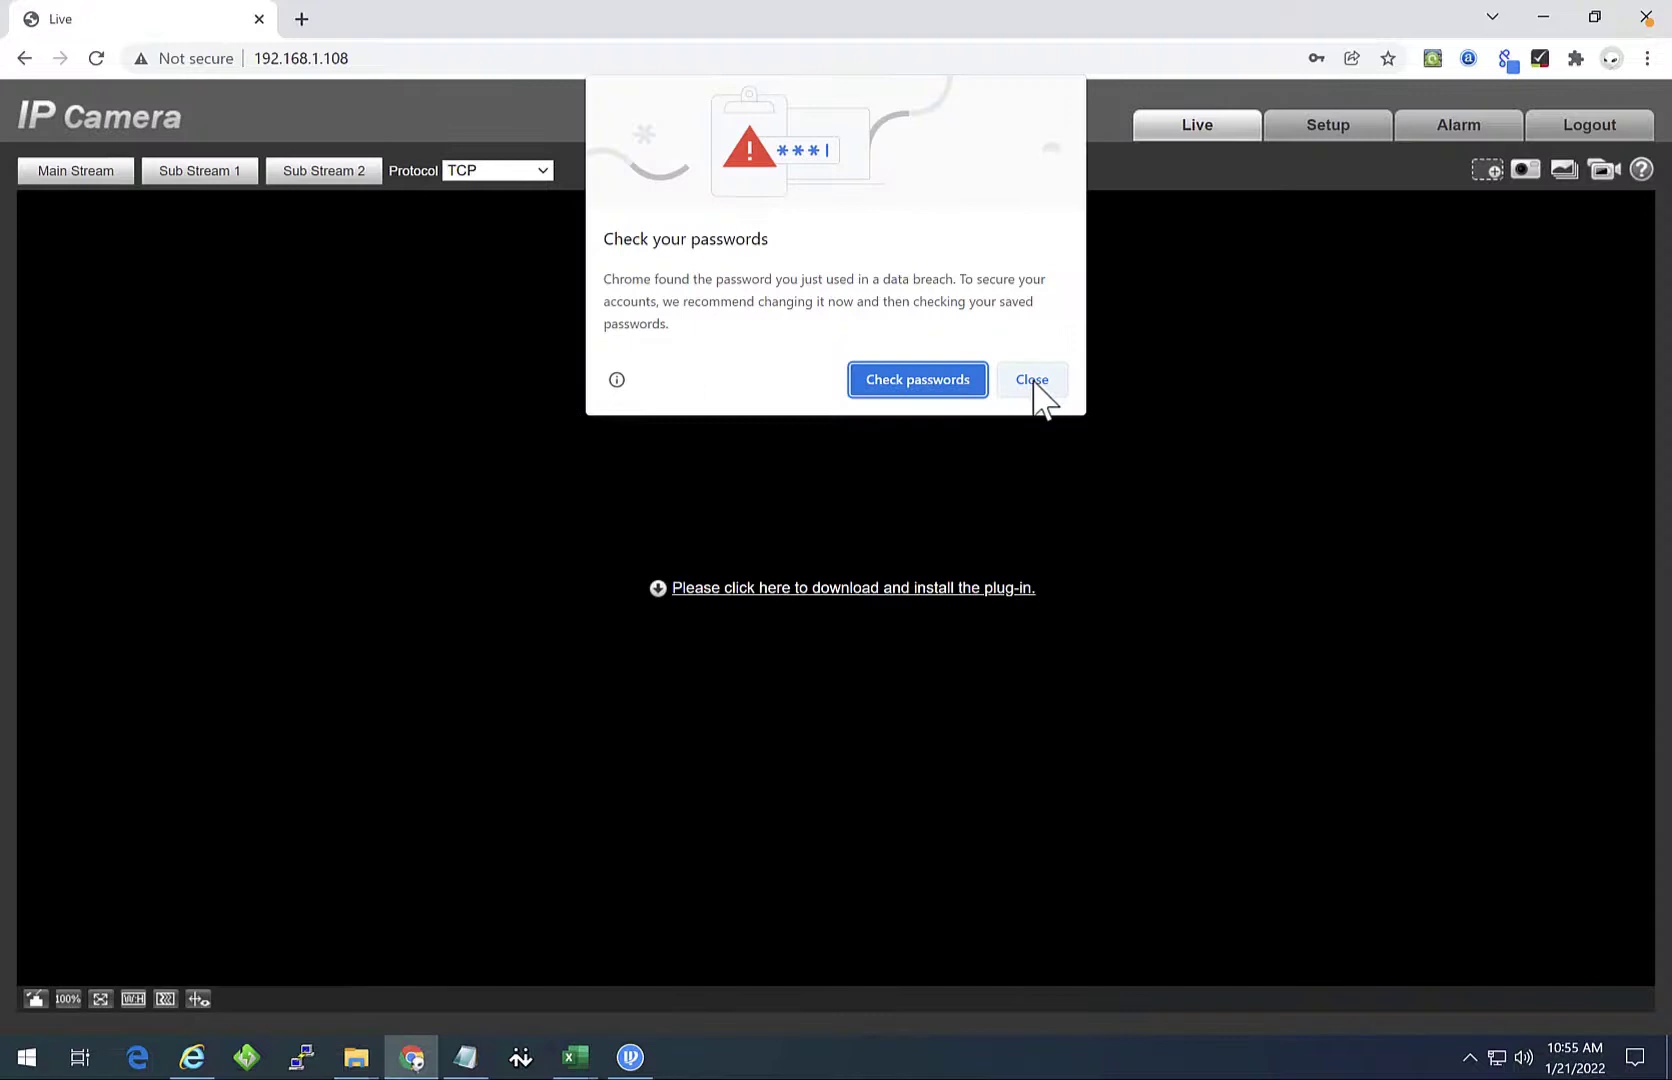
left_click(1032, 380)
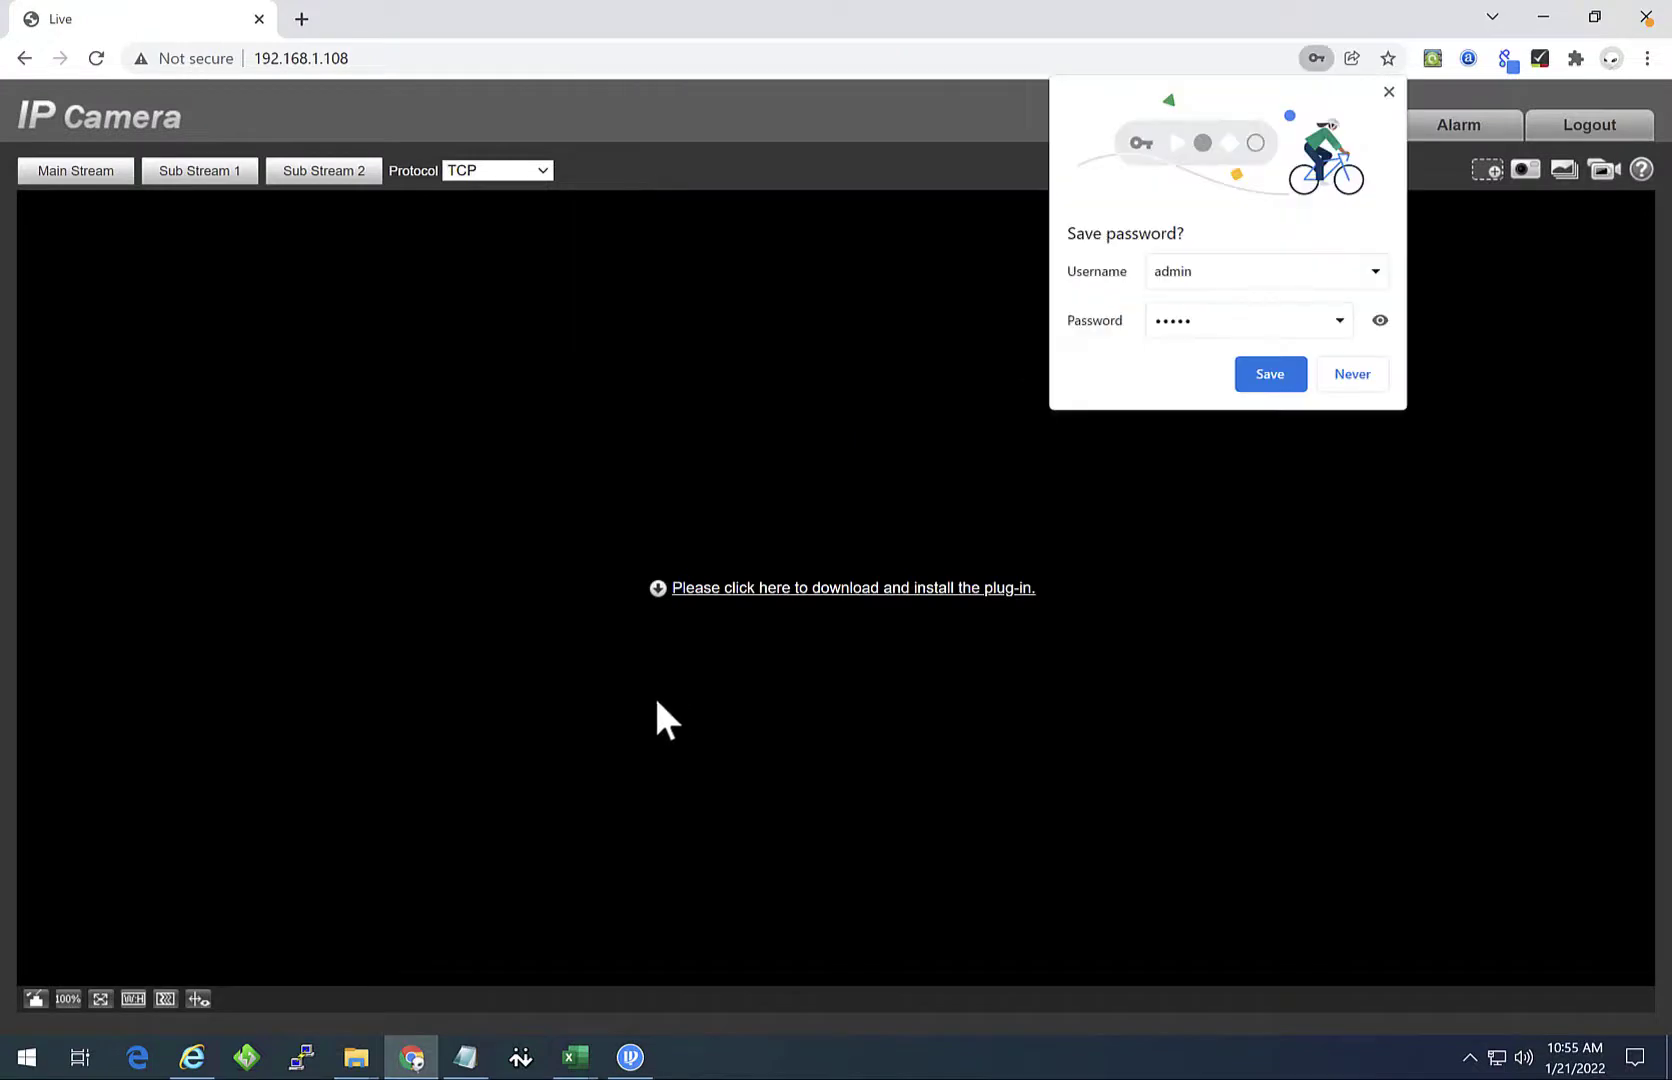
left_click(1389, 92)
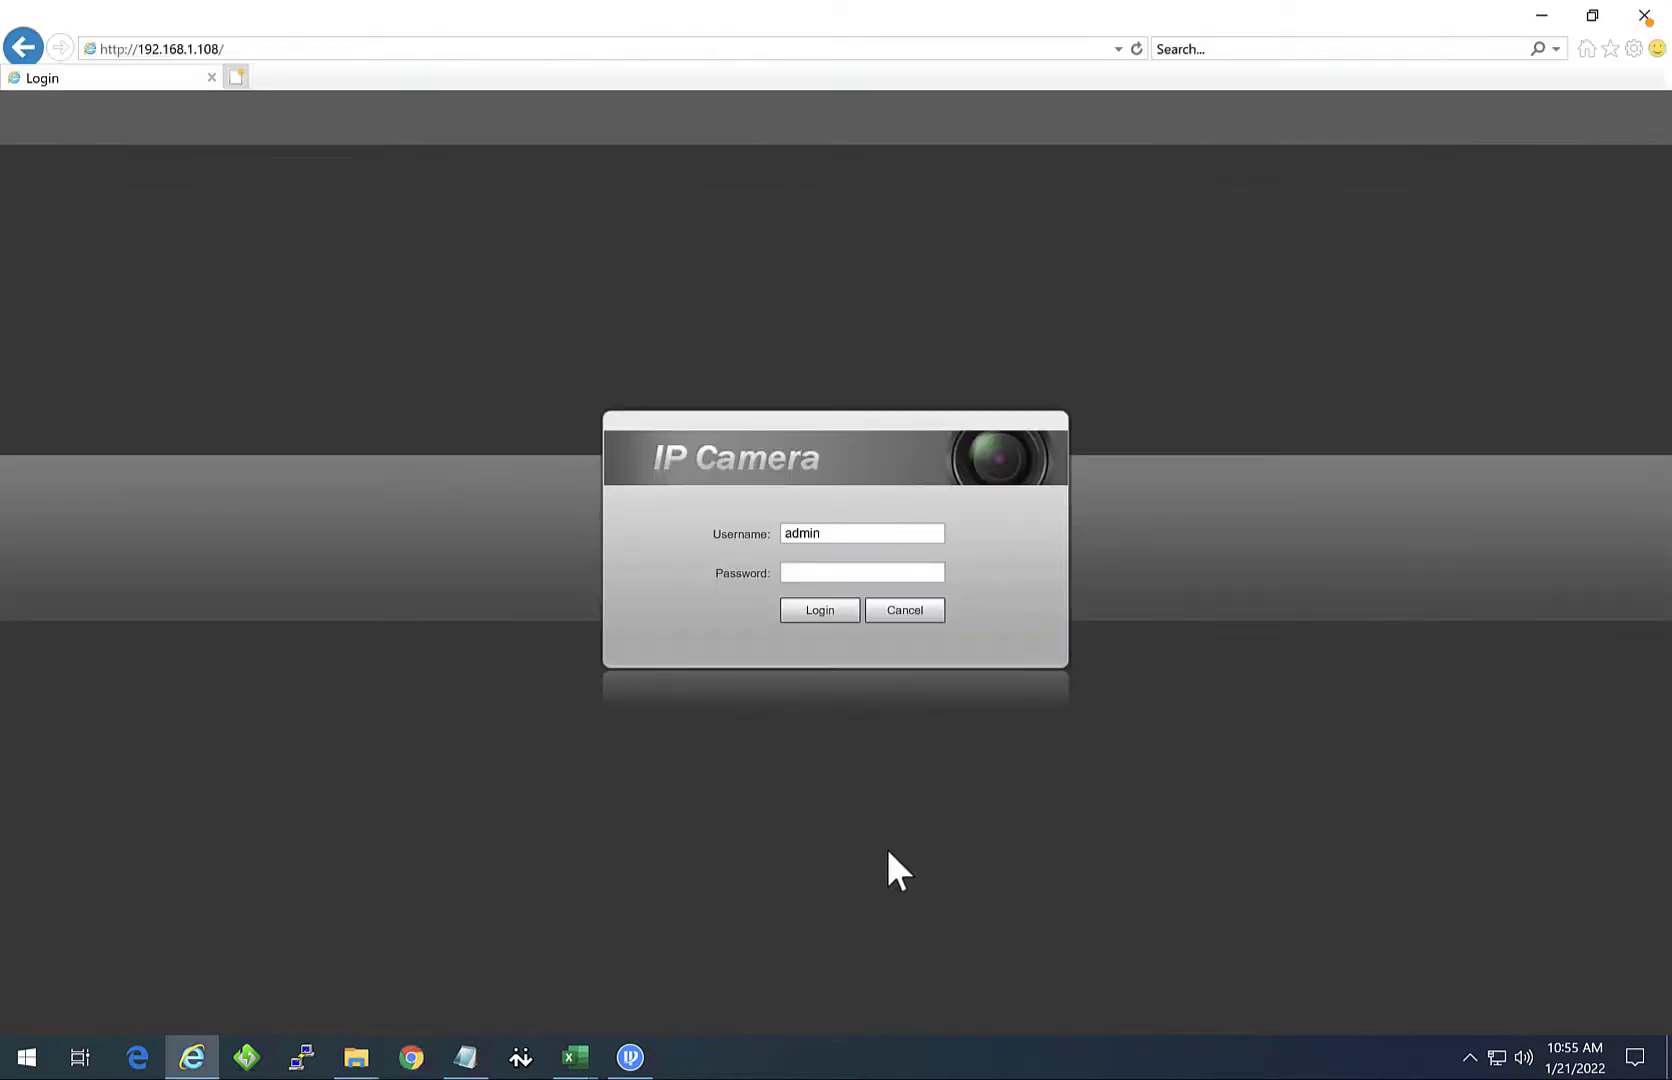
Step: Open Local Disk (C:) and inspect the Web Components folder under Program Files (x86)
mouse_move(356, 1057)
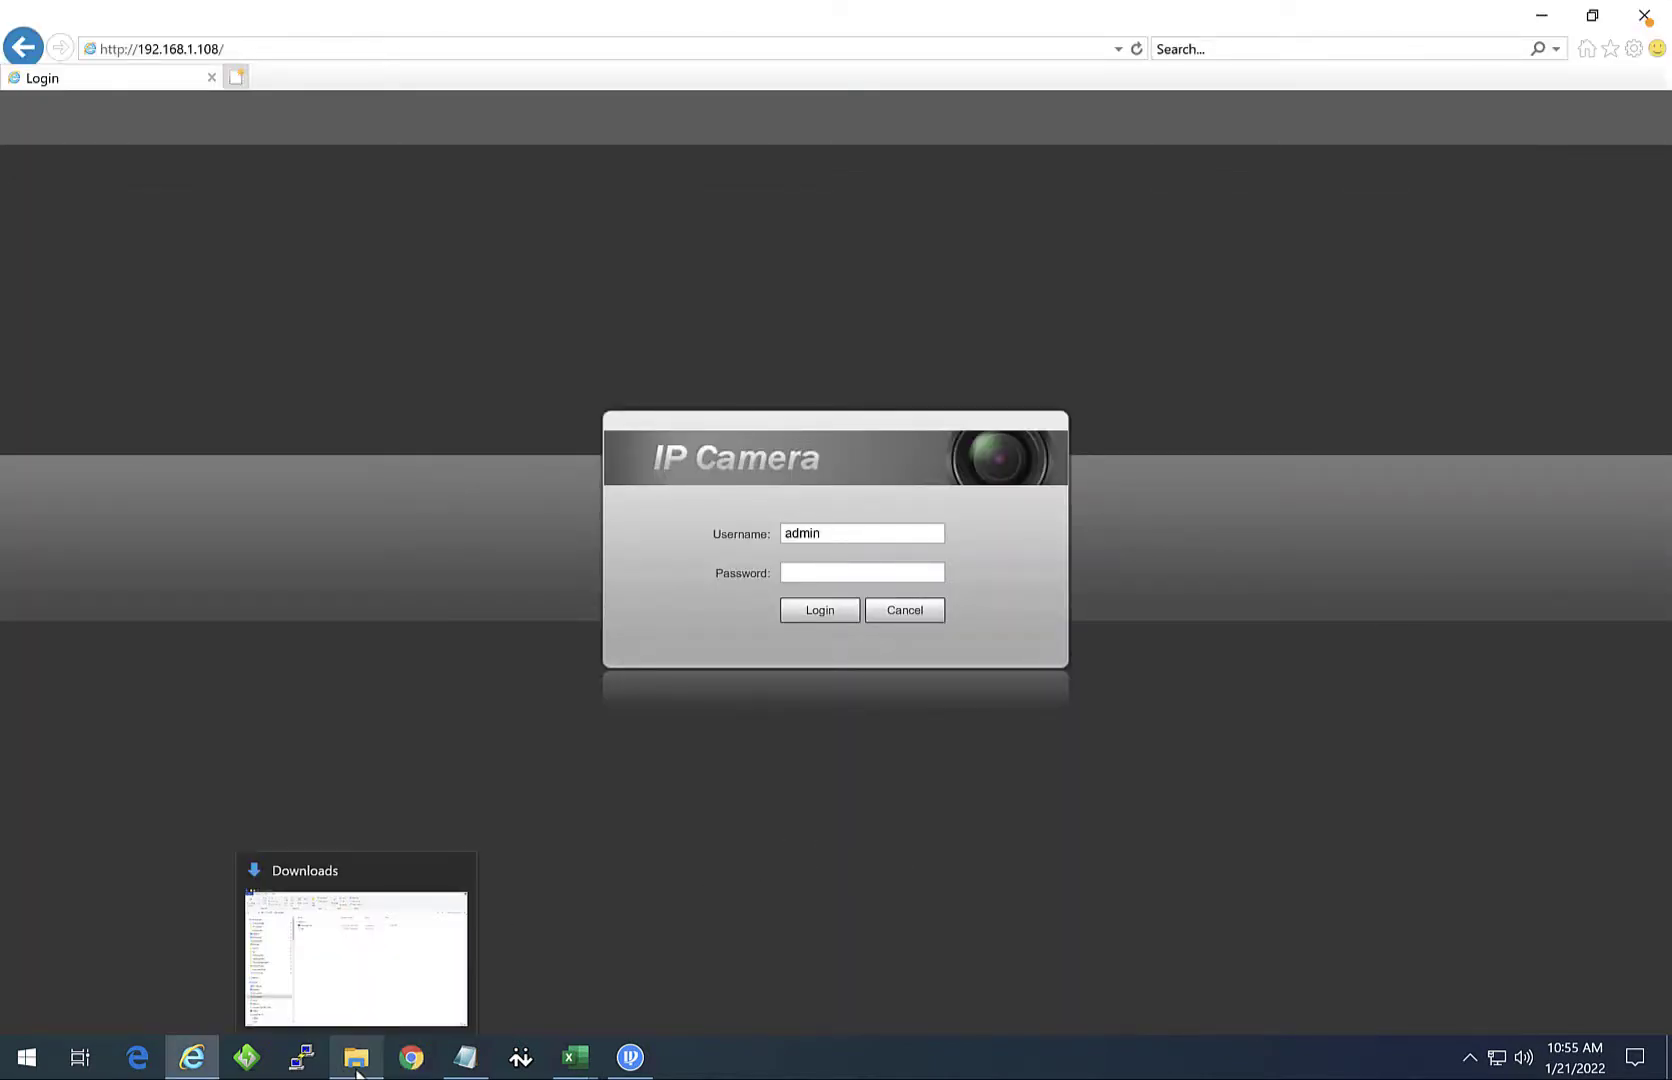
left_click(360, 955)
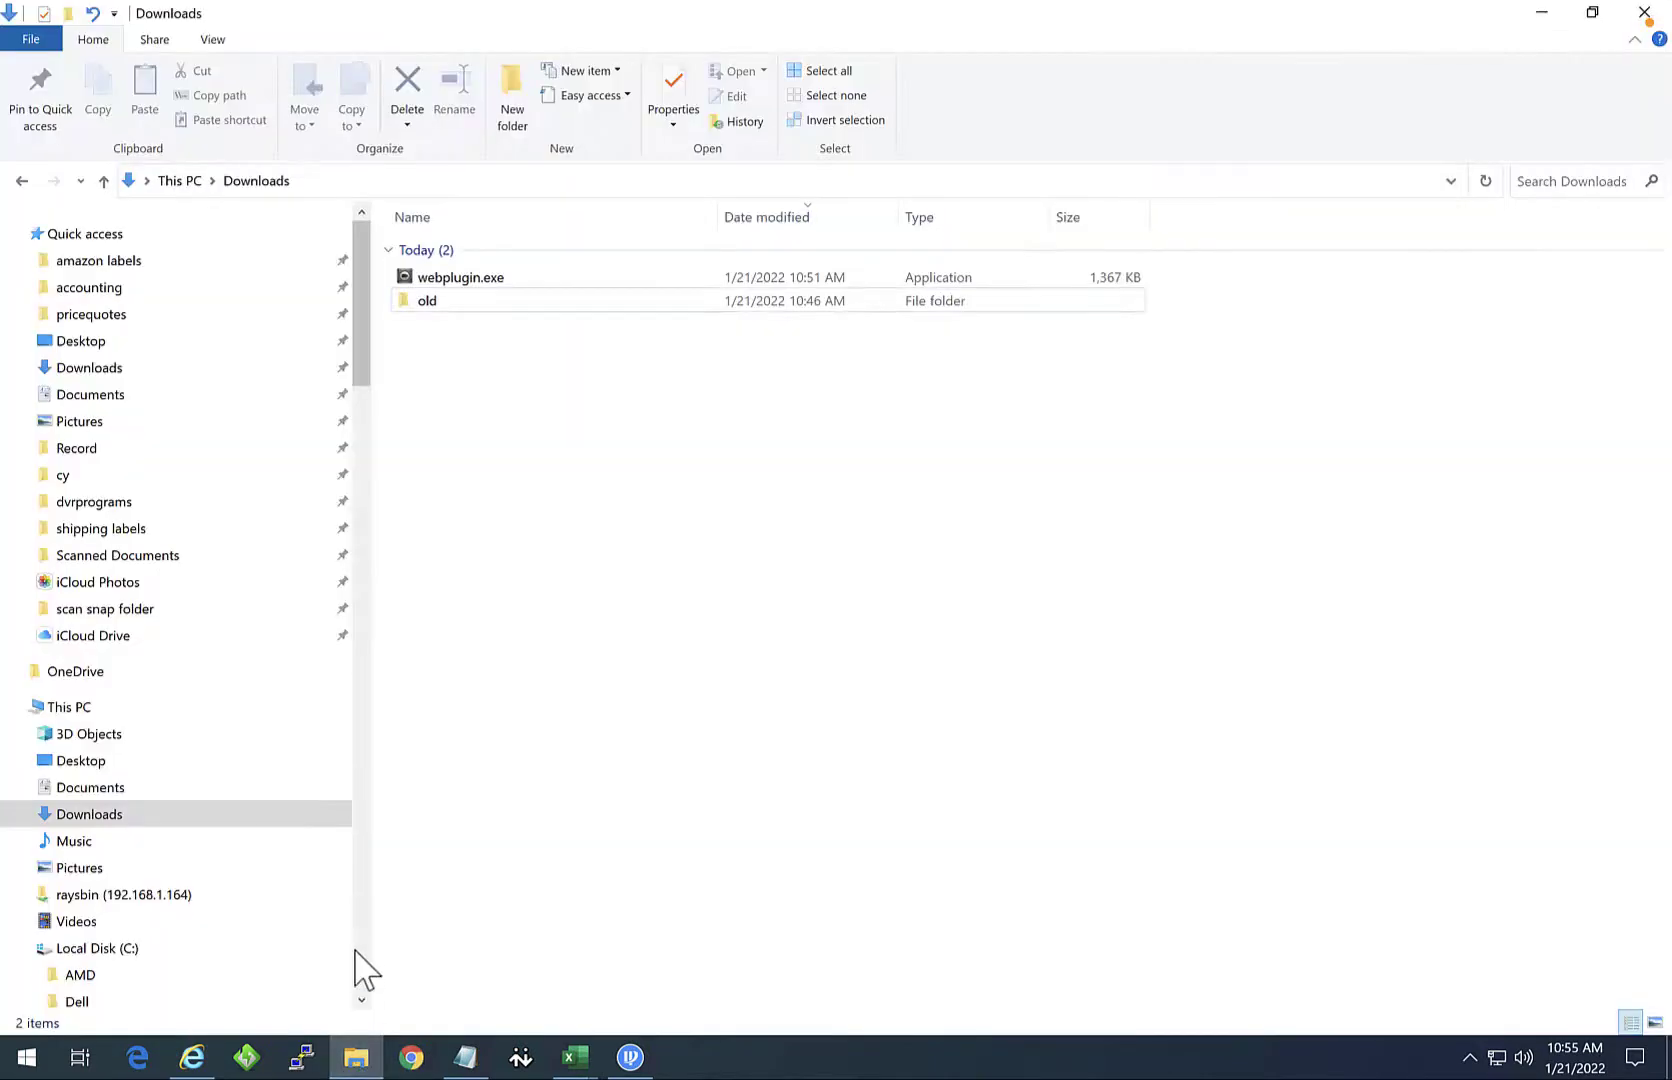
left_click(100, 948)
double_click(519, 531)
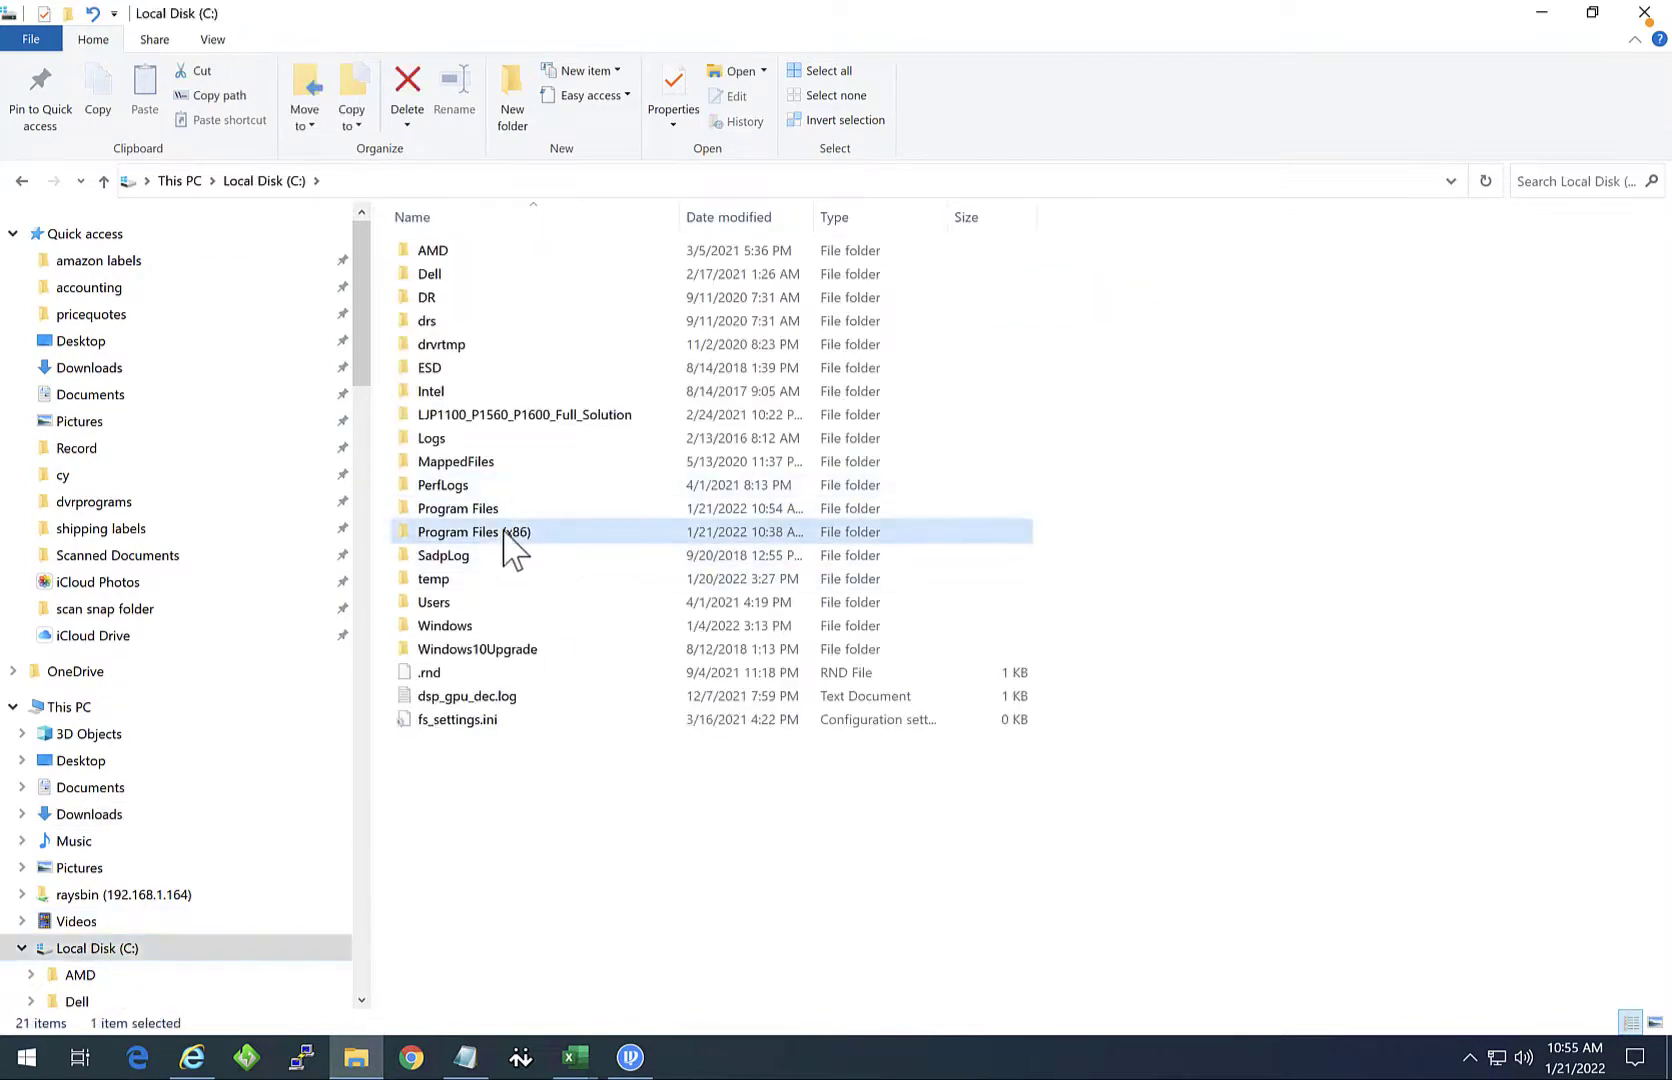
scroll(525, 600, "down", 10)
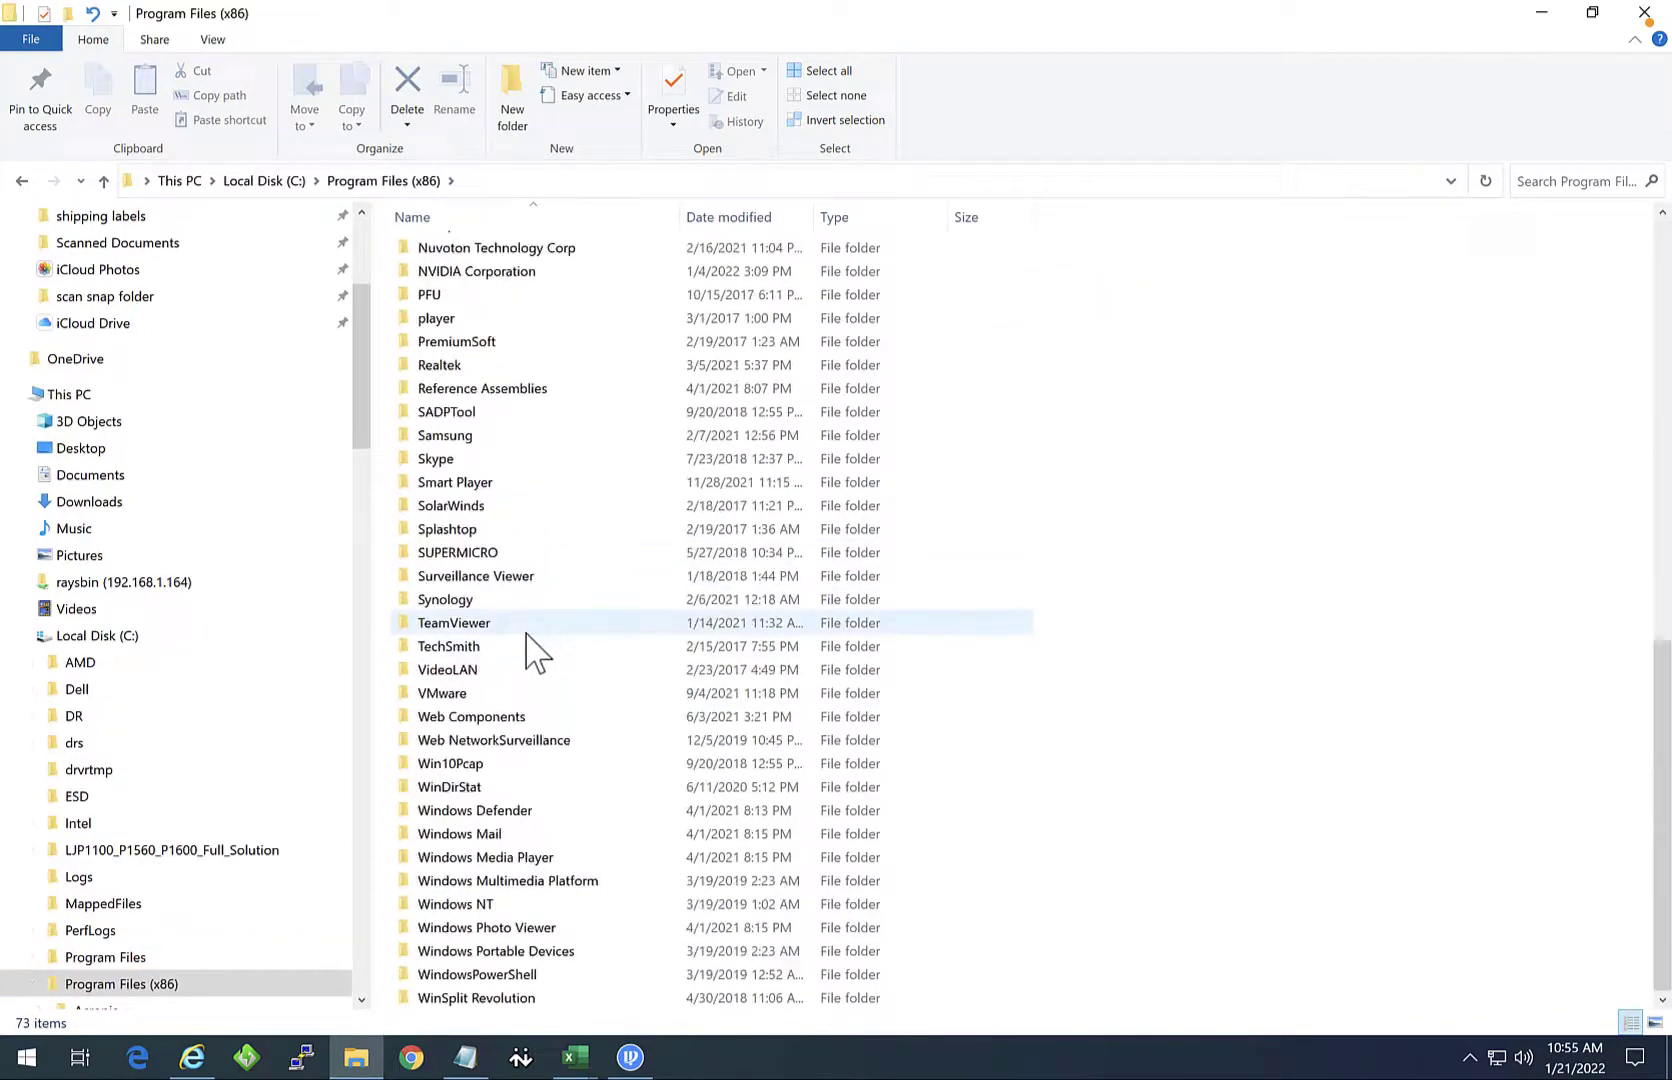
left_click(440, 717)
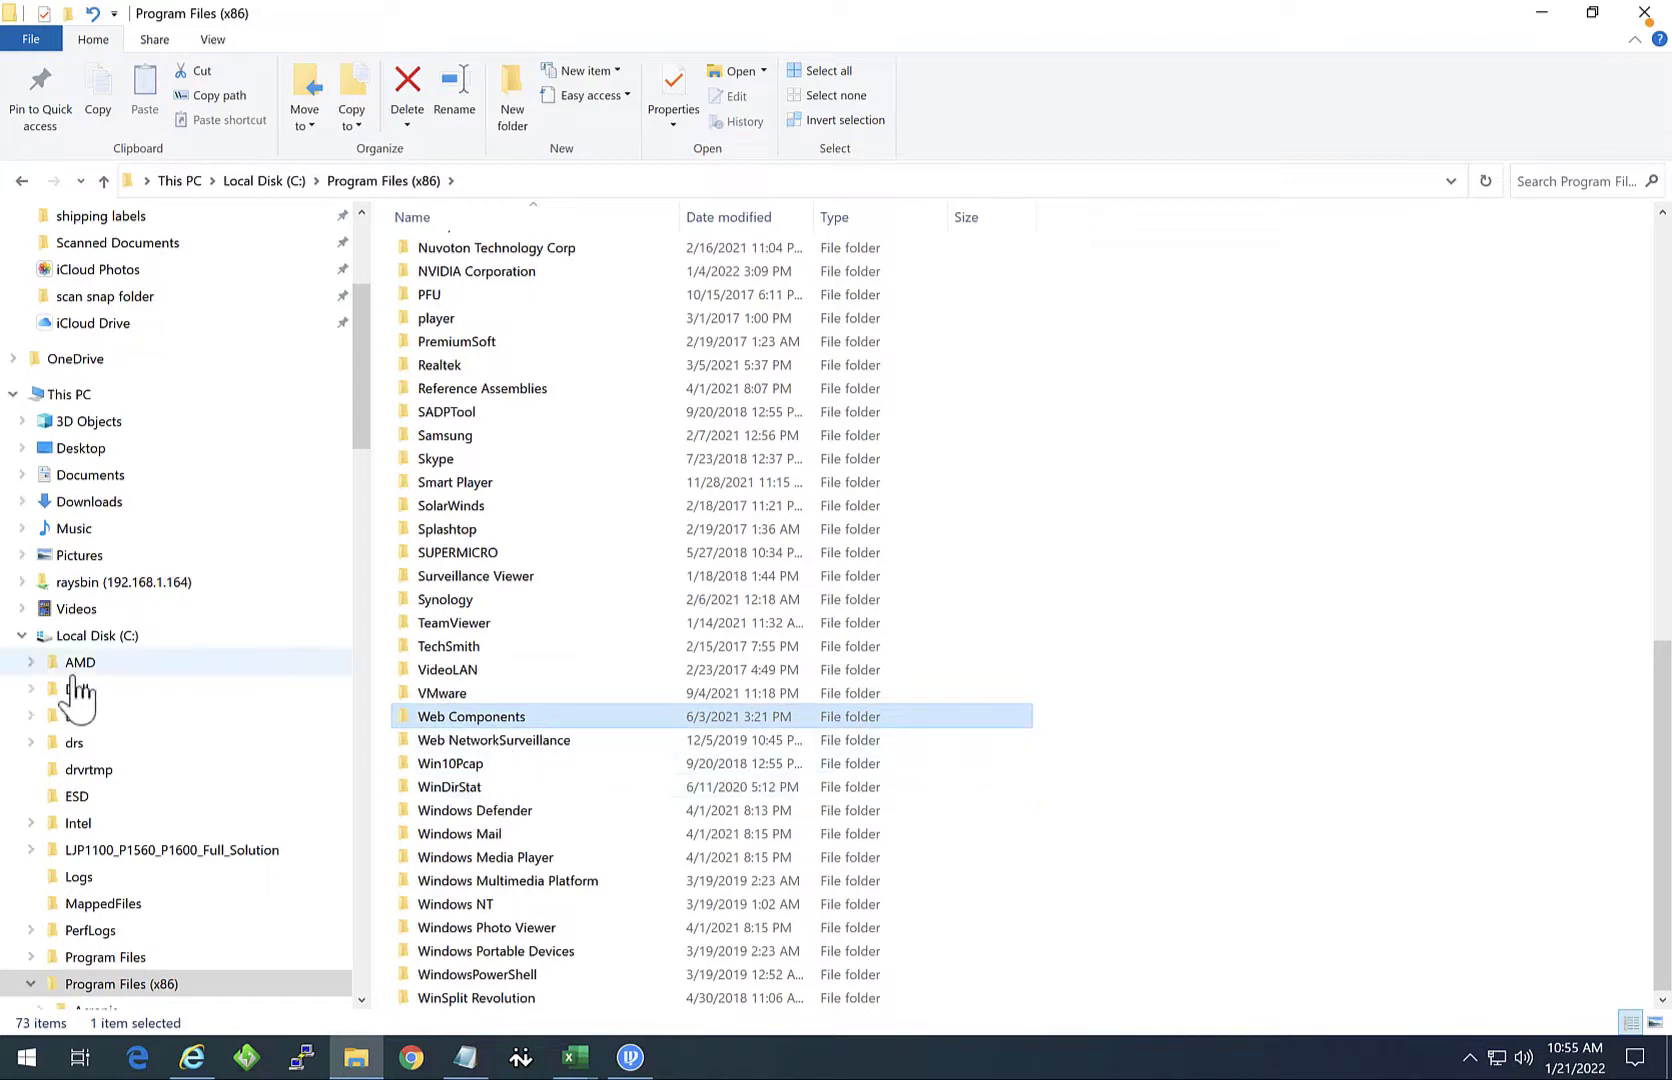
Step: Try deleting the webrec folder in Program Files
left_click(105, 957)
scroll(541, 790, "down", 6)
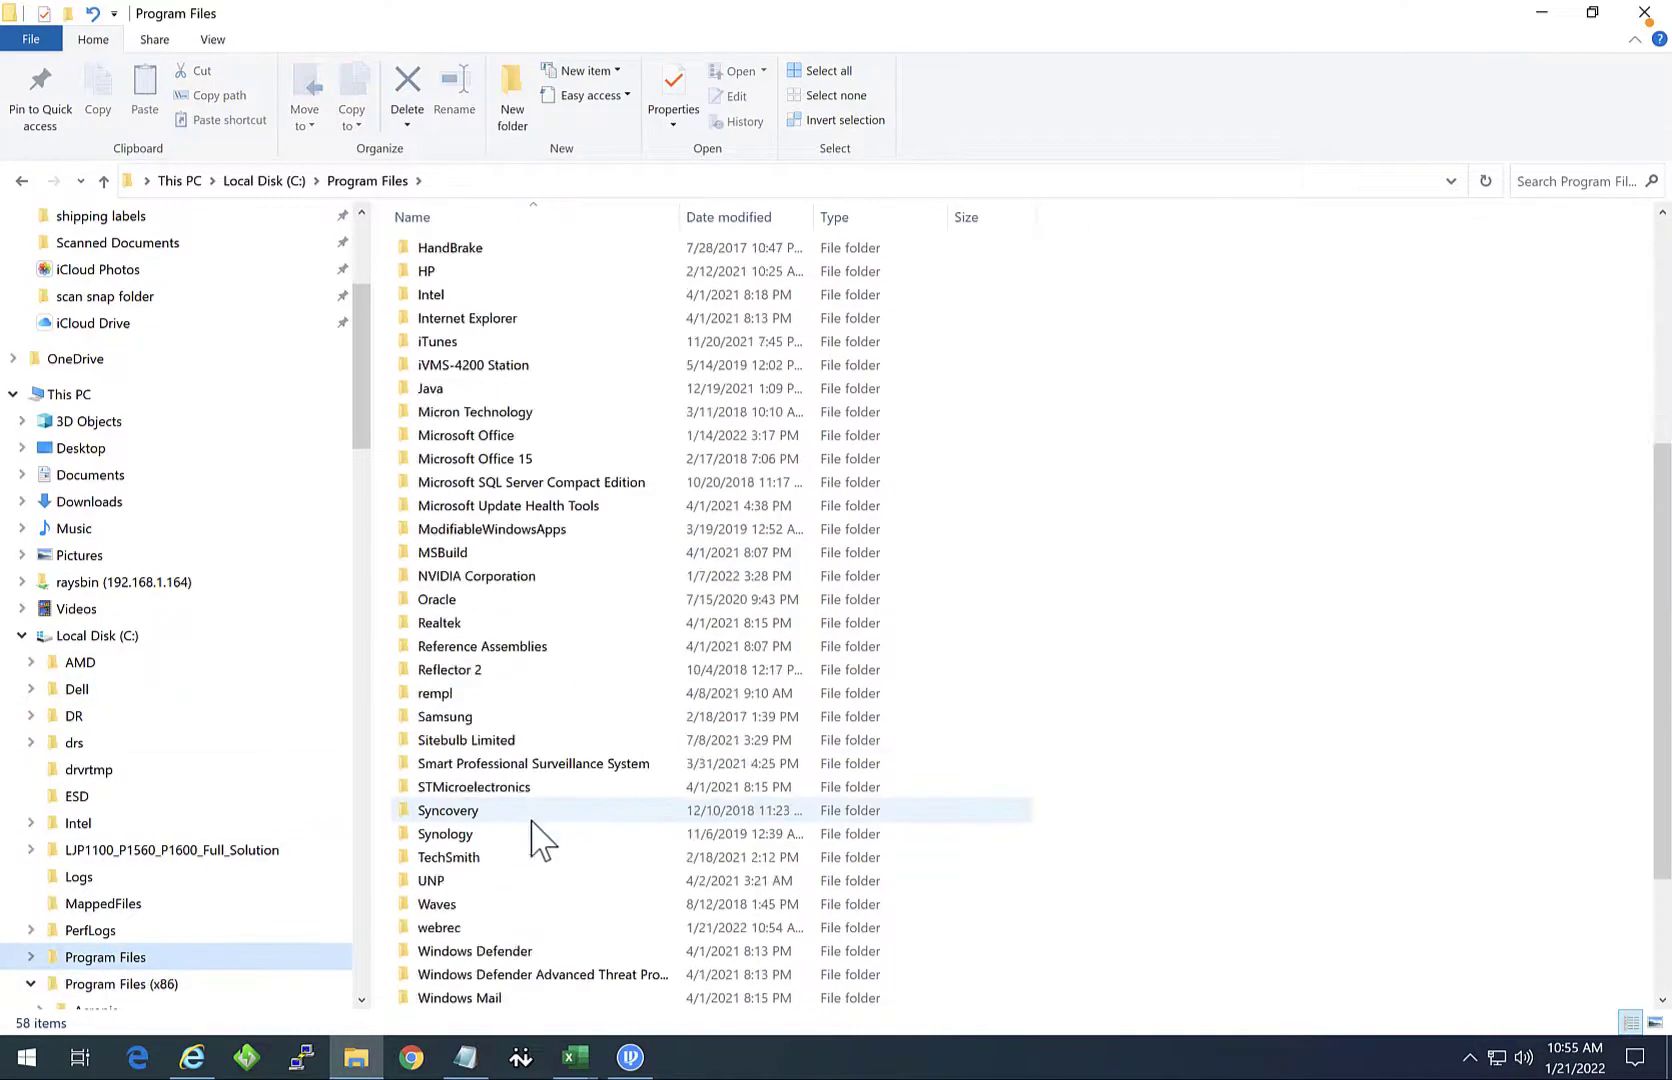
left_click(458, 928)
right_click(459, 940)
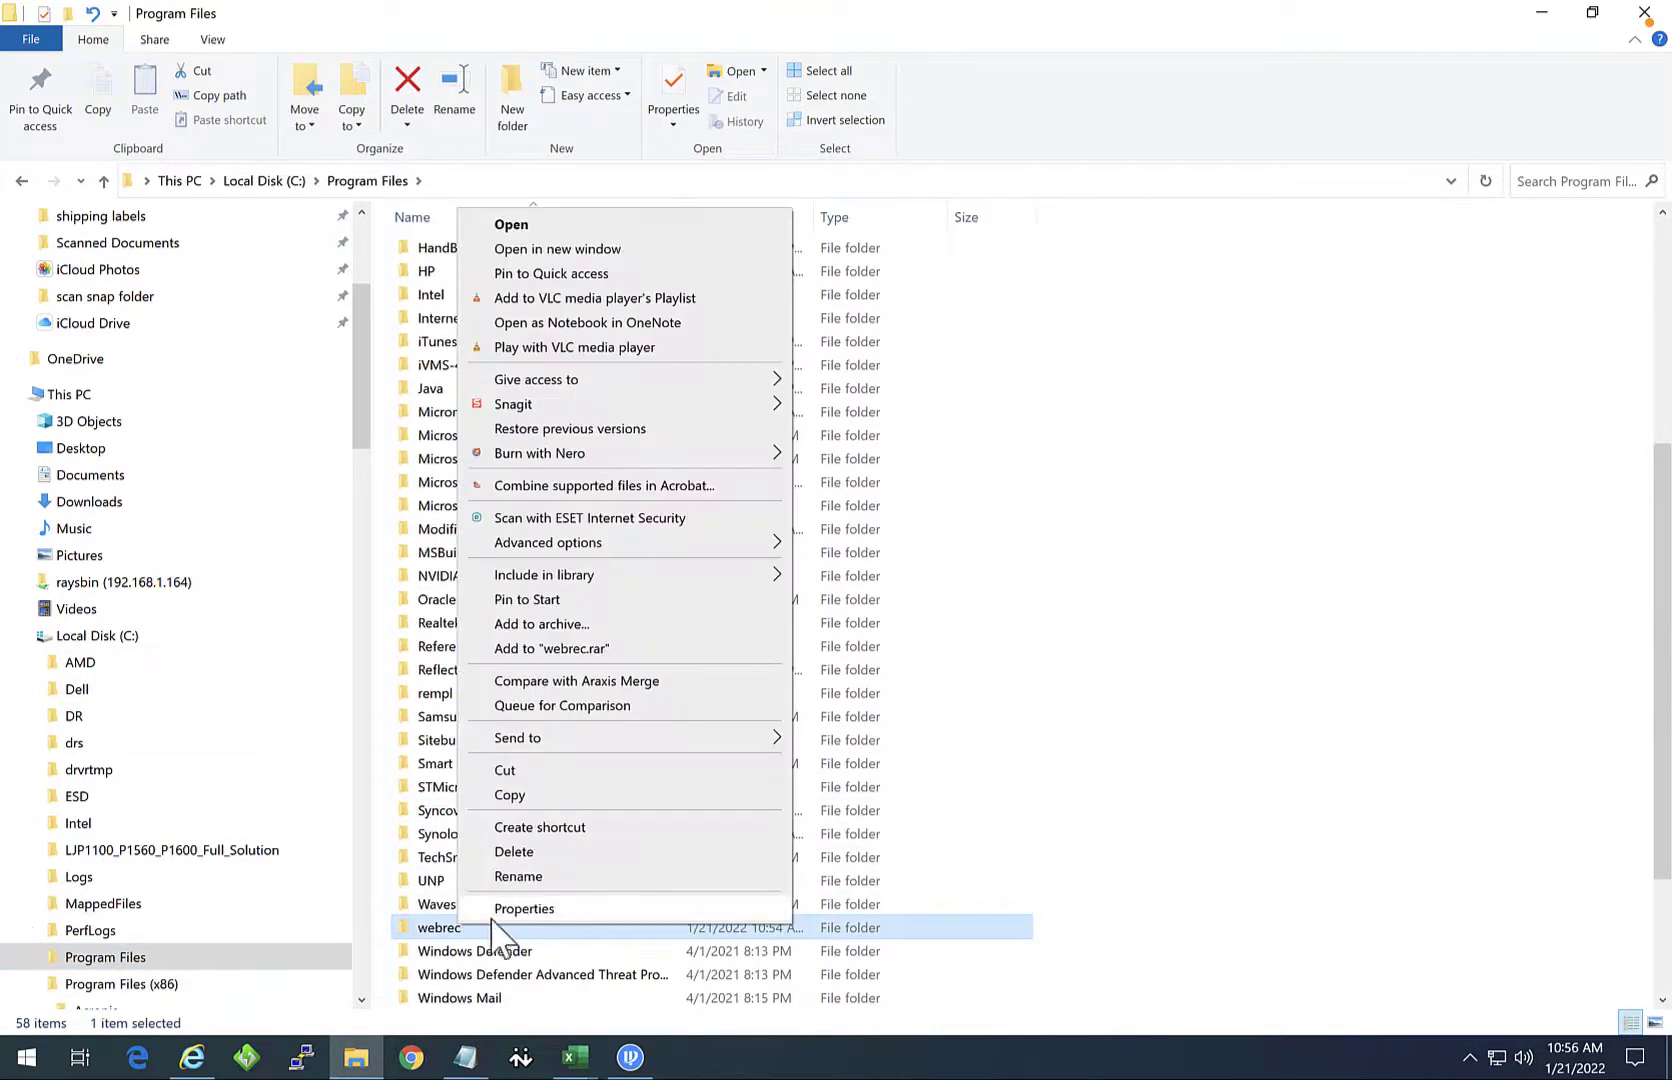
left_click(470, 852)
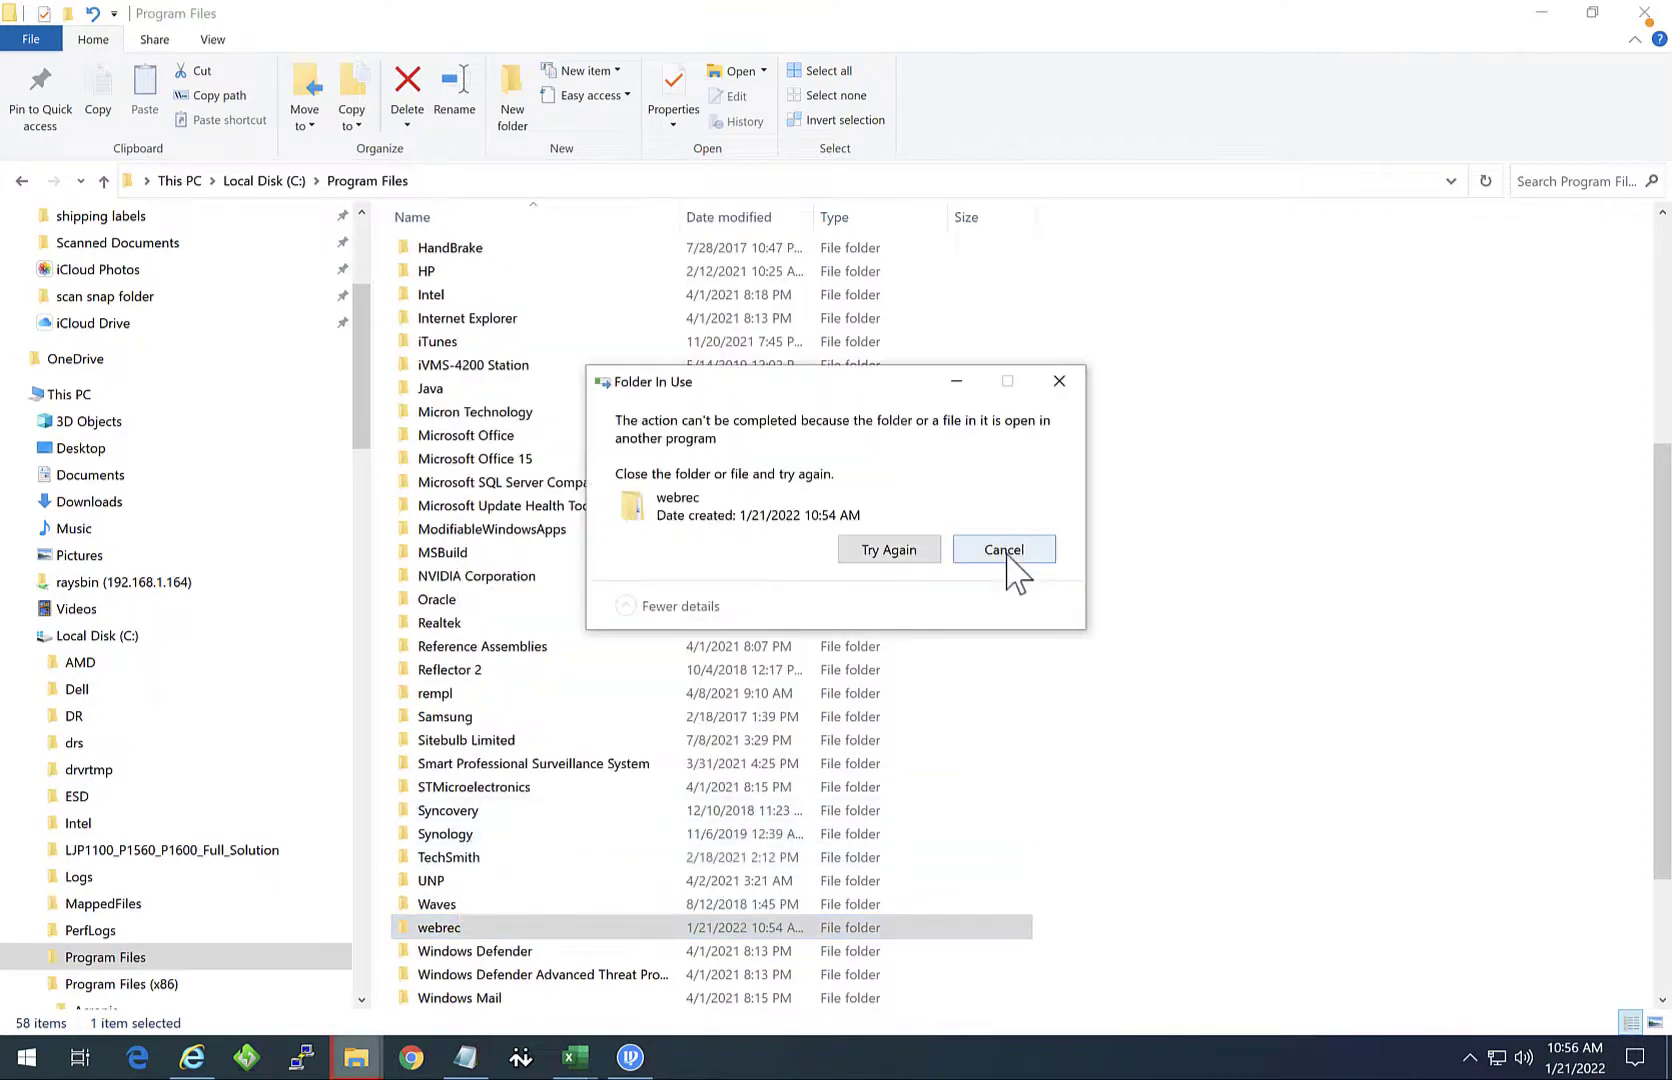
Step: Close Internet Explorer and retry deleting webrec, dismissing the folder-in-use warning
left_click(192, 1057)
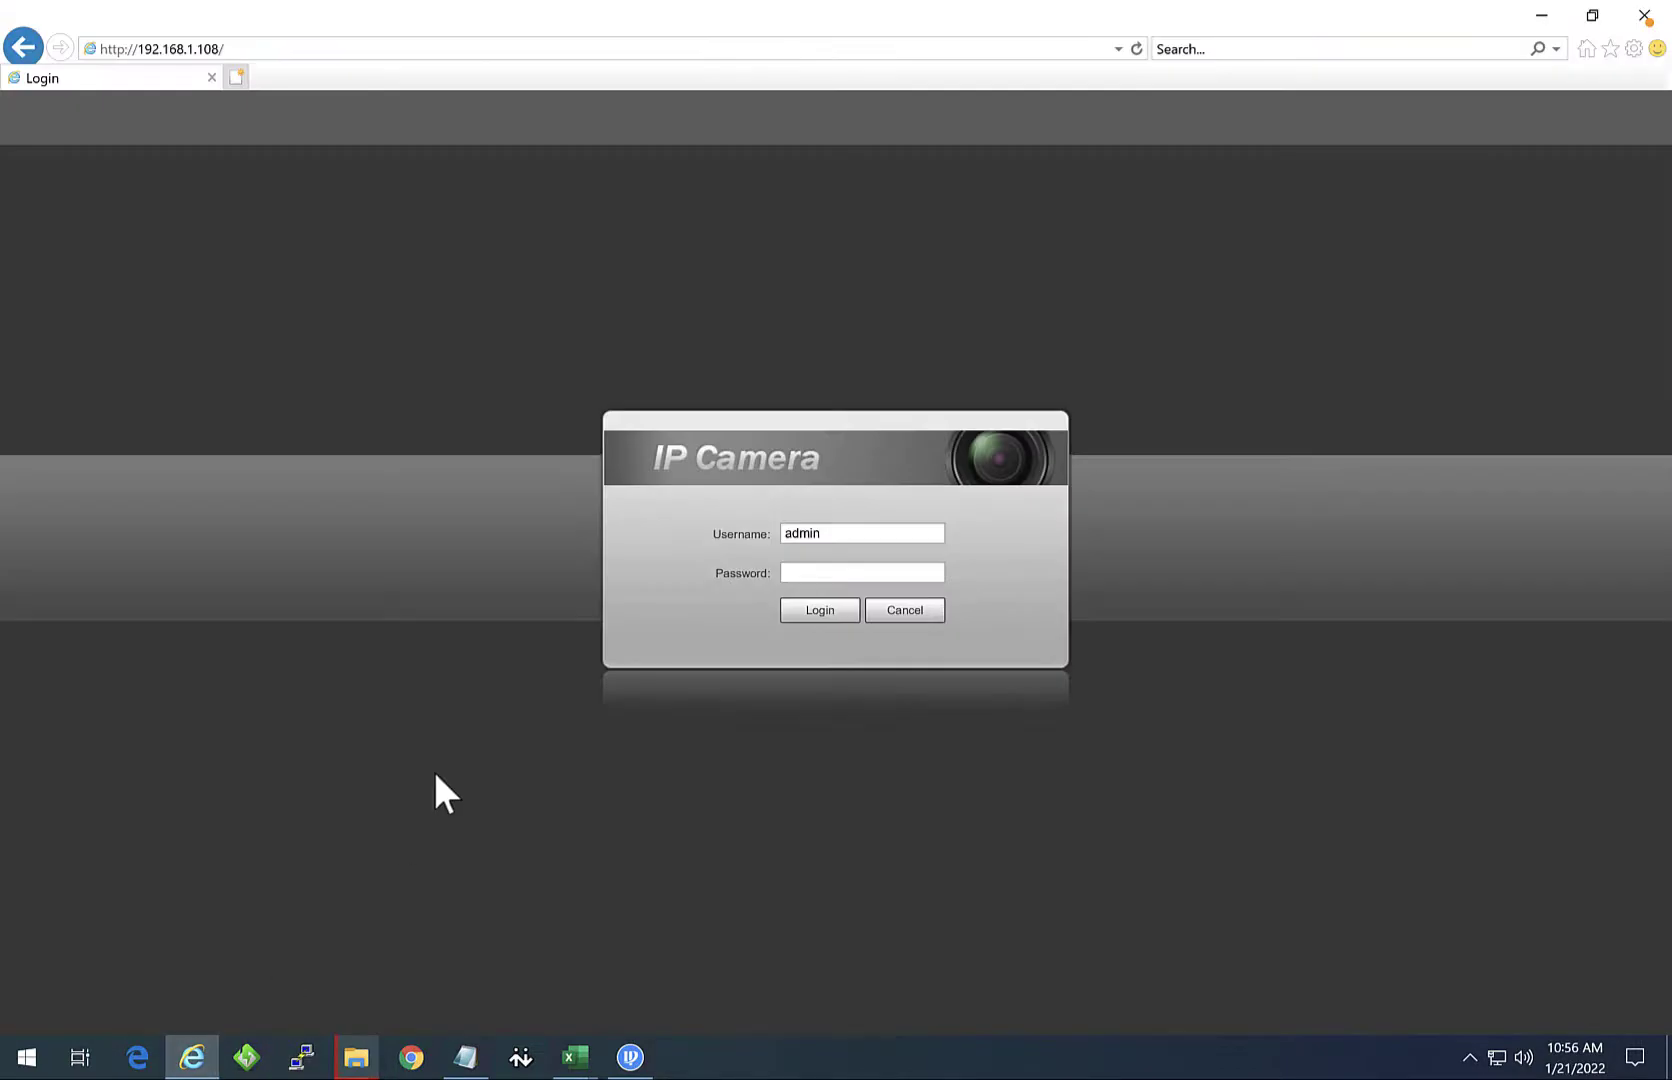
left_click(1645, 15)
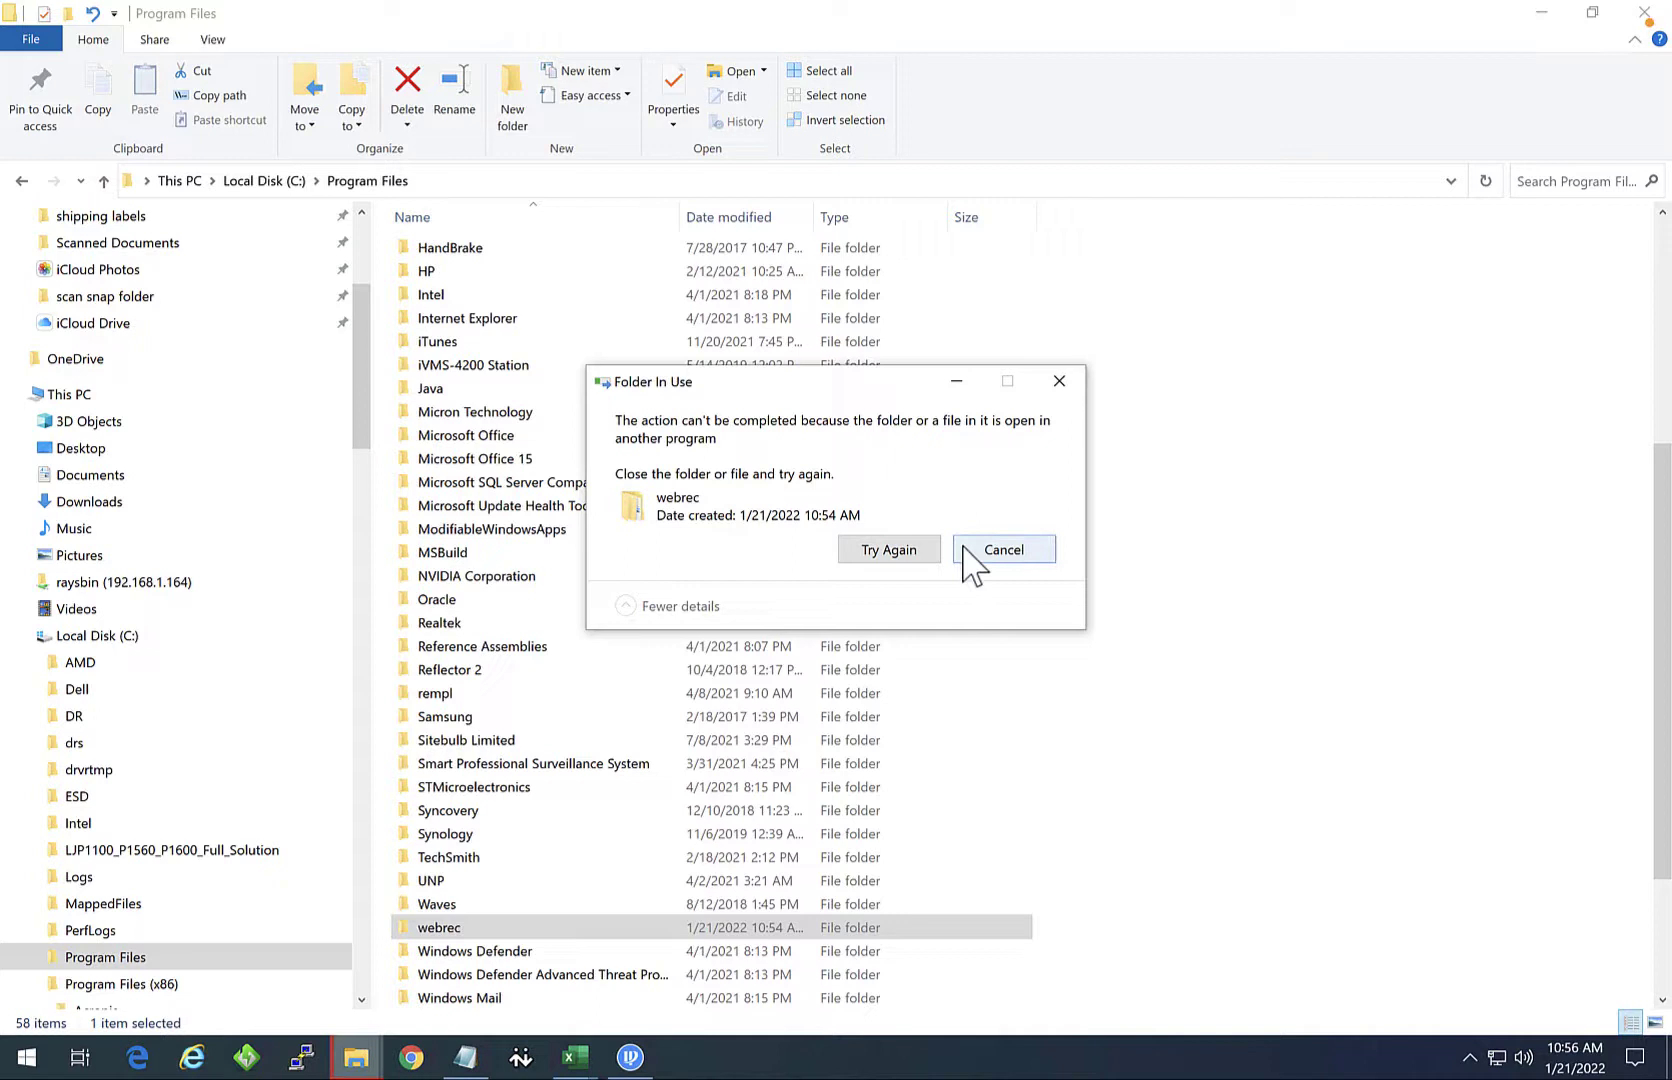
left_click(922, 560)
left_click(905, 552)
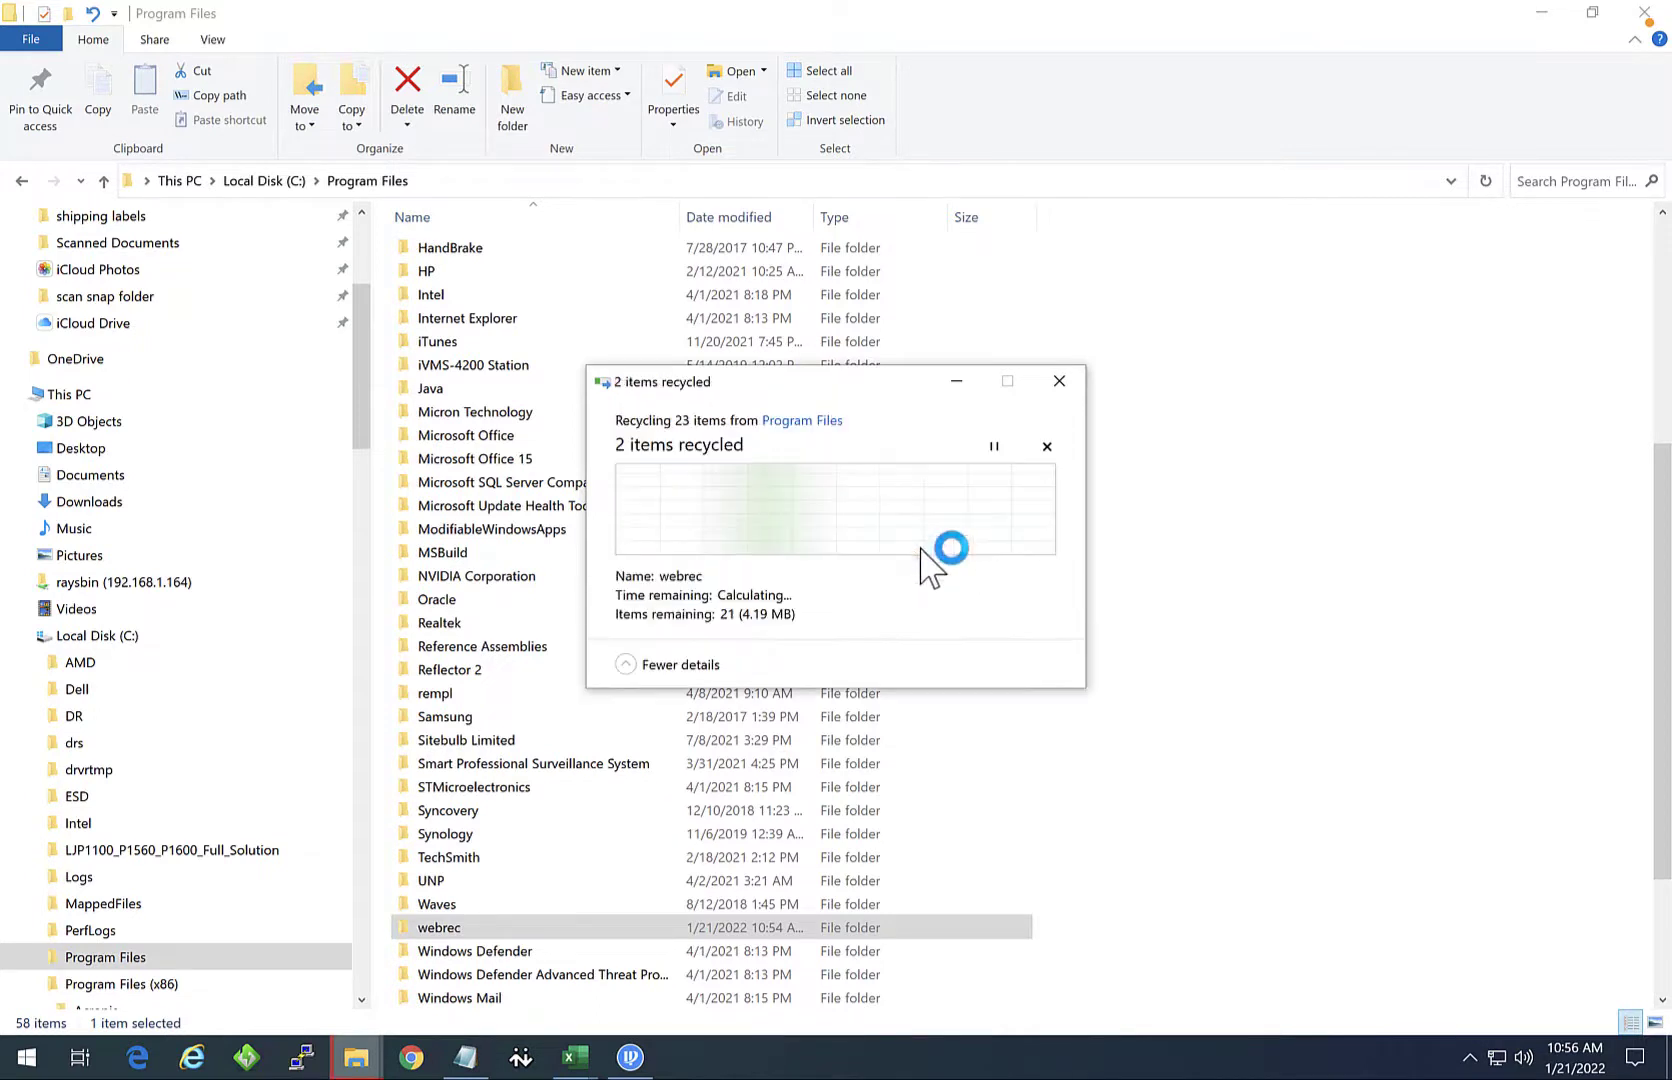
left_click(1003, 560)
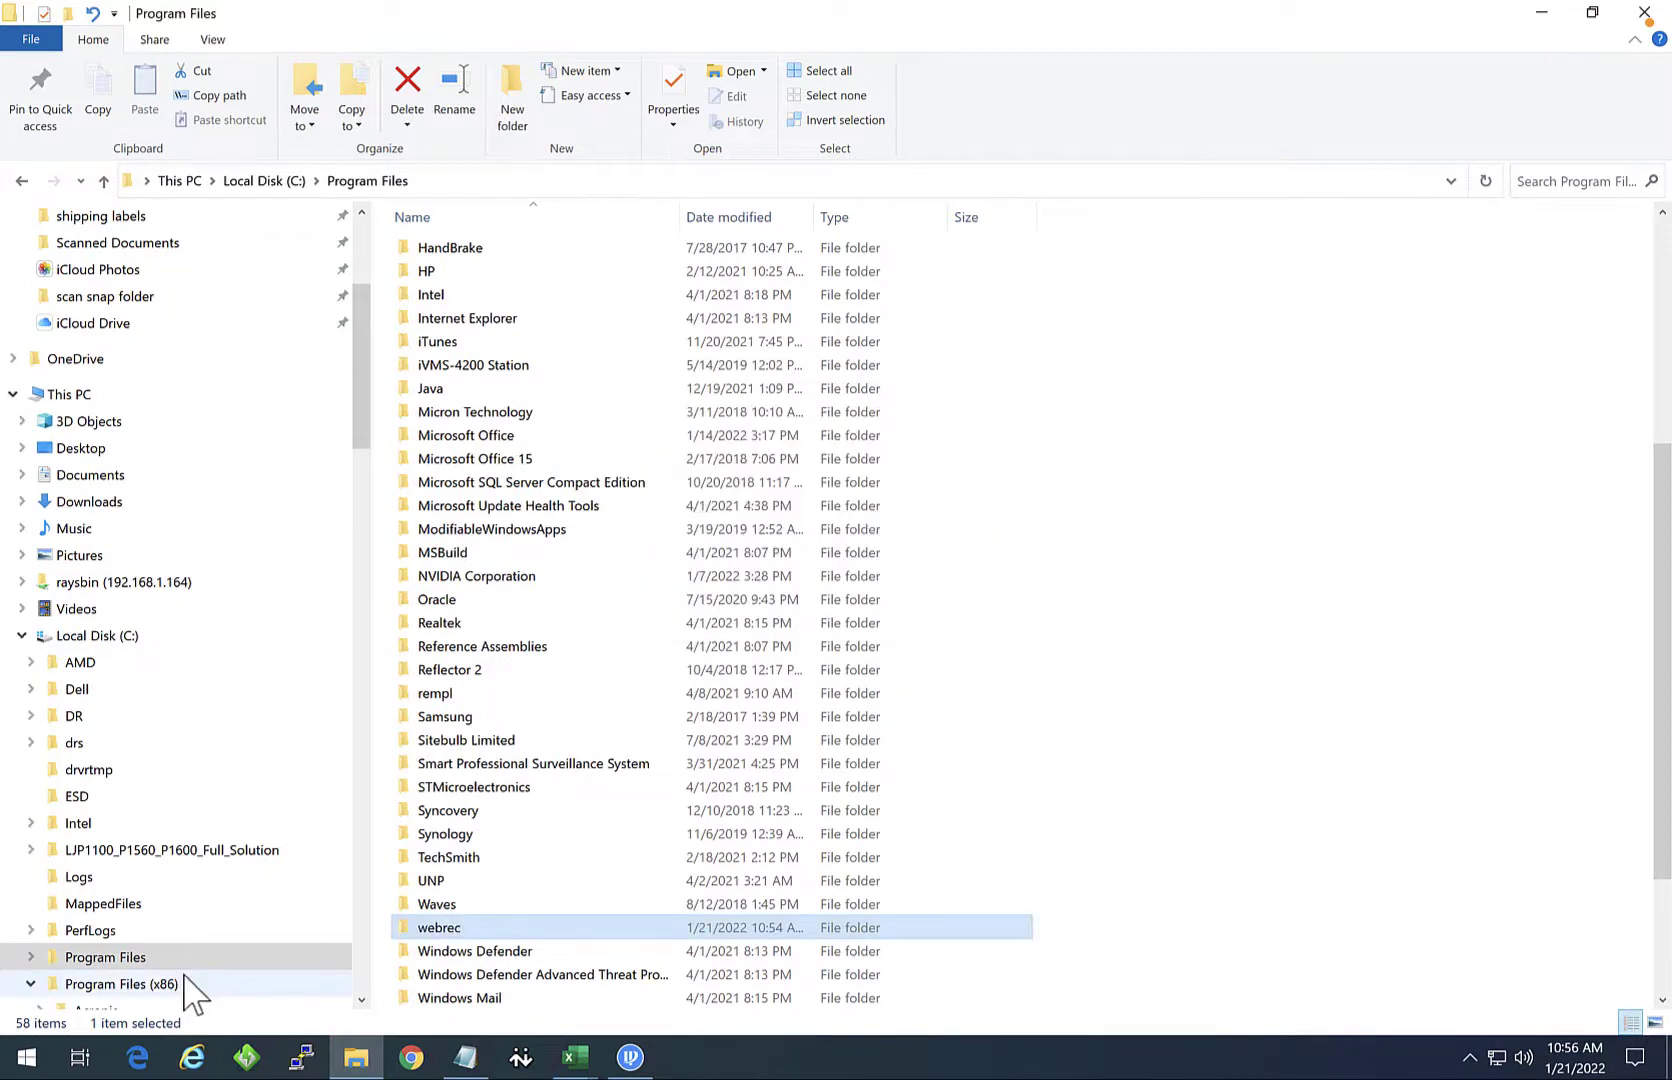
right_click(448, 930)
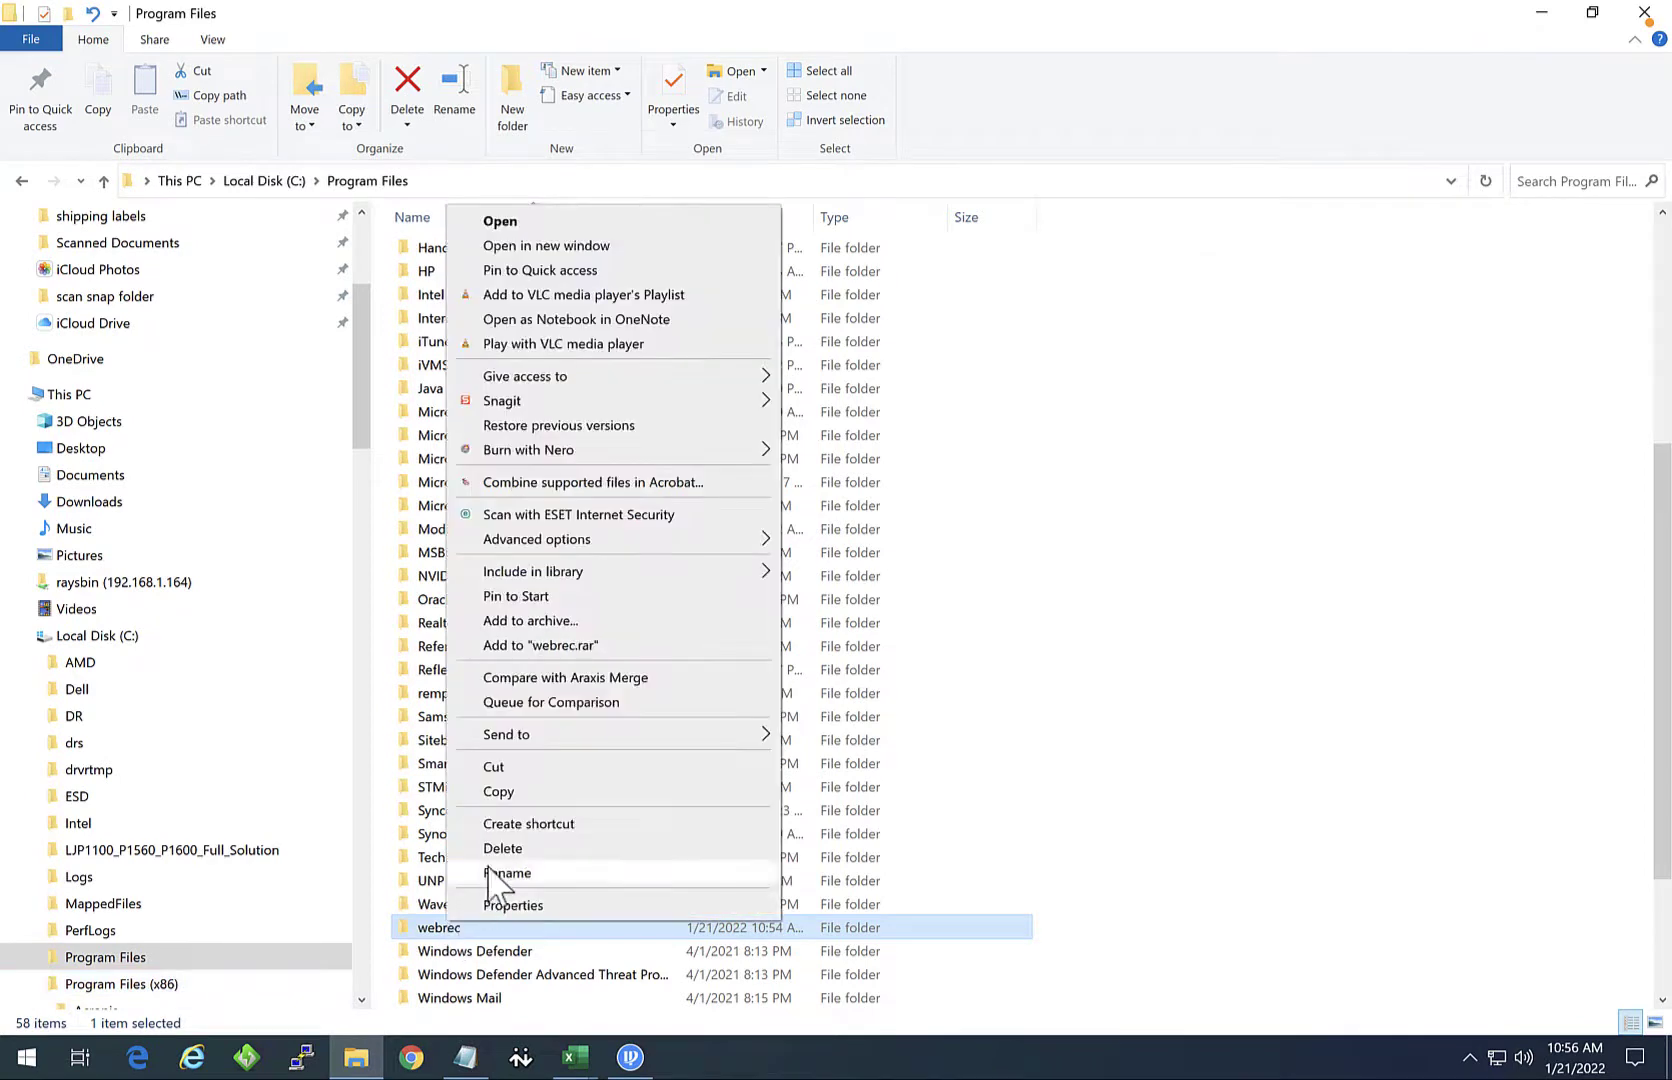
left_click(495, 849)
left_click(868, 553)
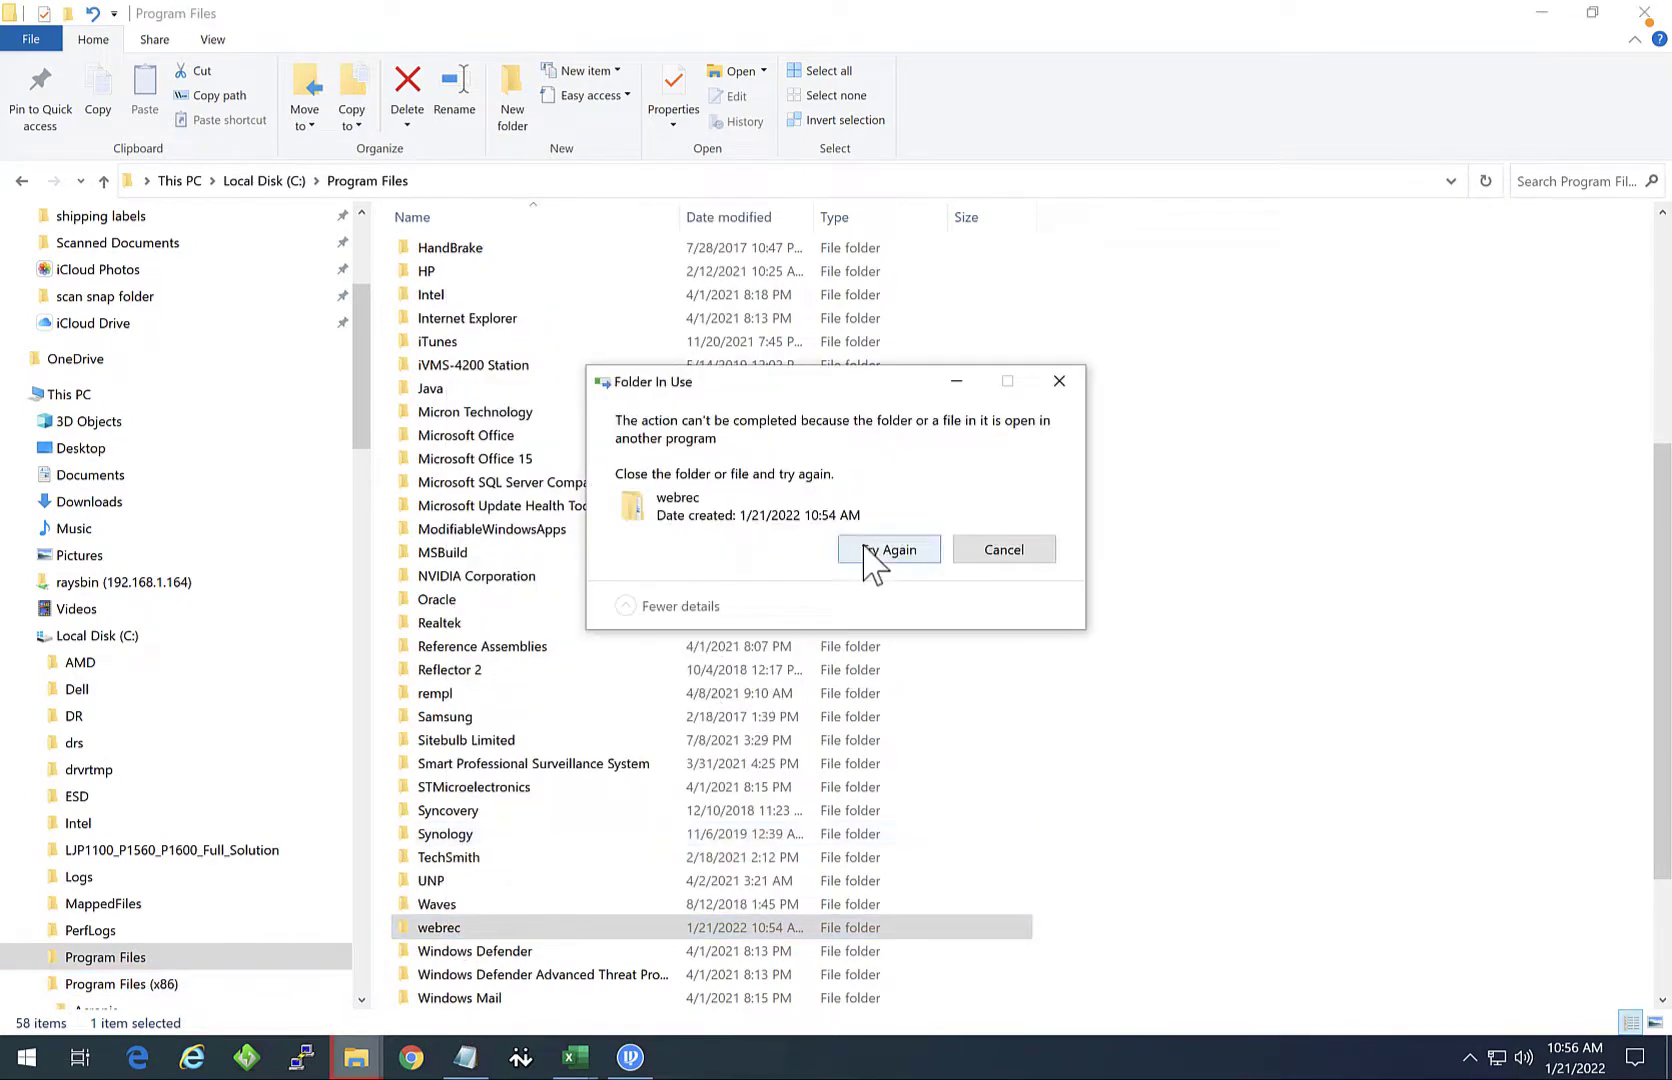
left_click(1003, 558)
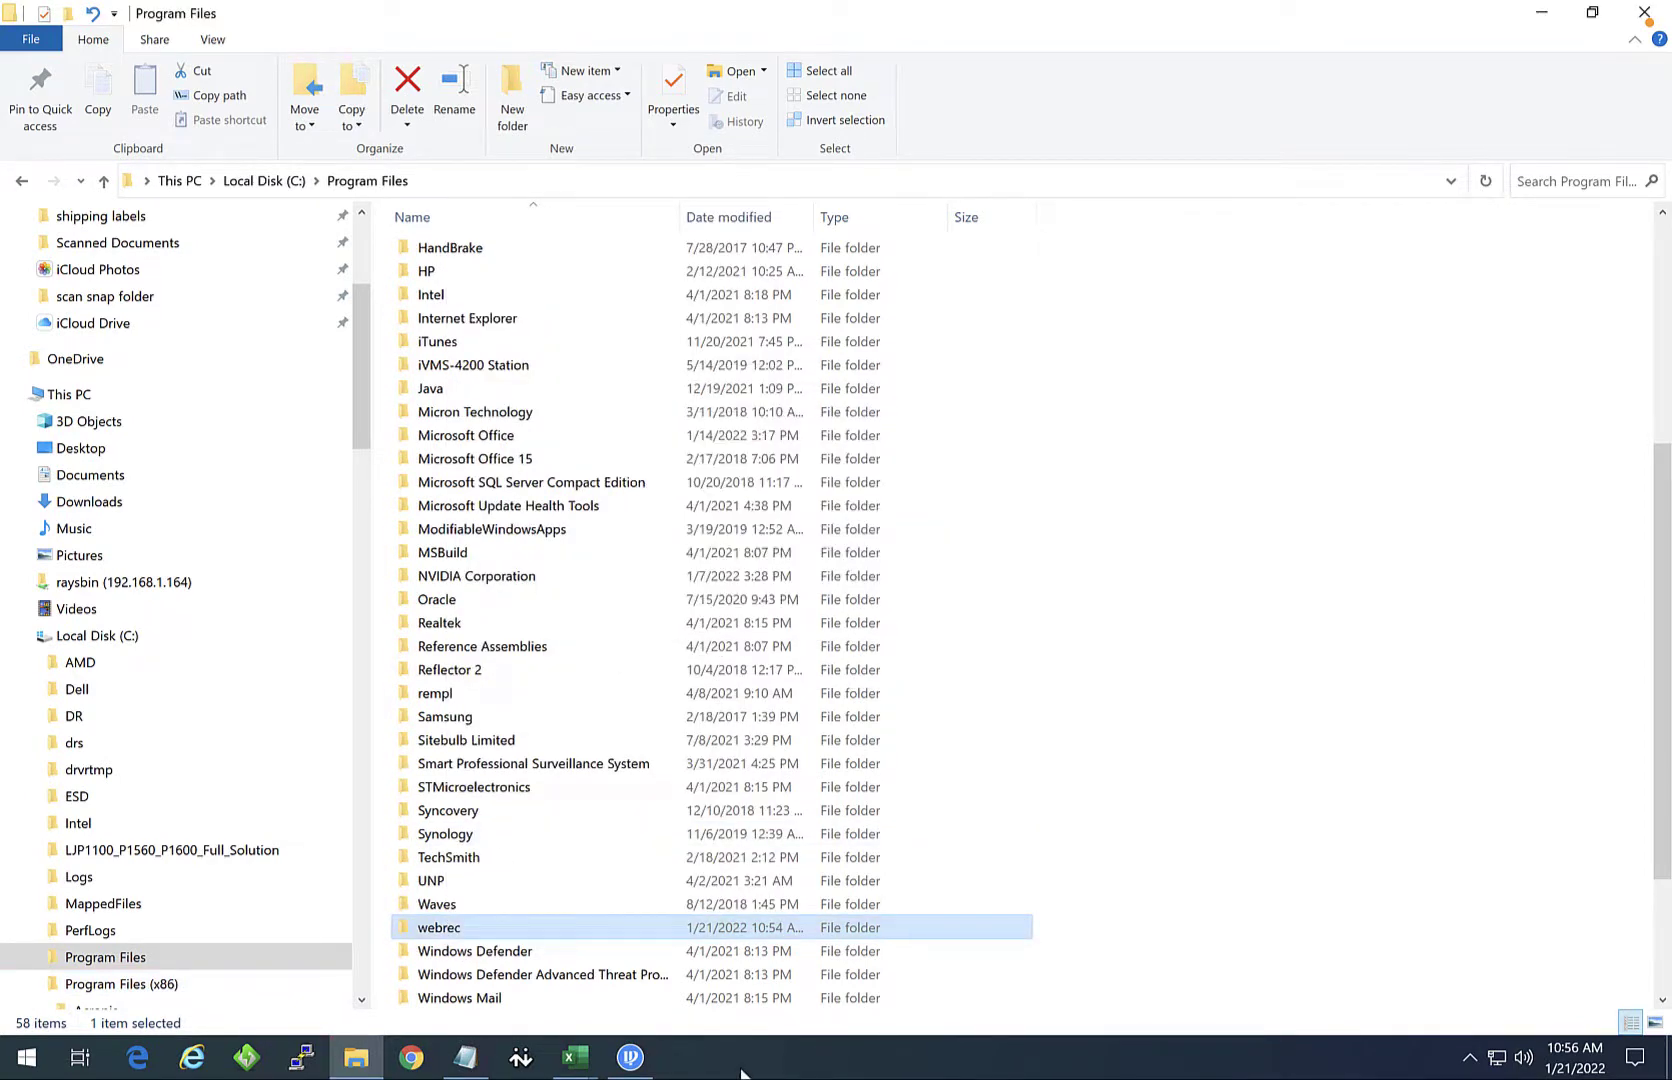
Step: Check Task Manager for processes still holding the webrec folder
right_click(741, 1073)
left_click(798, 959)
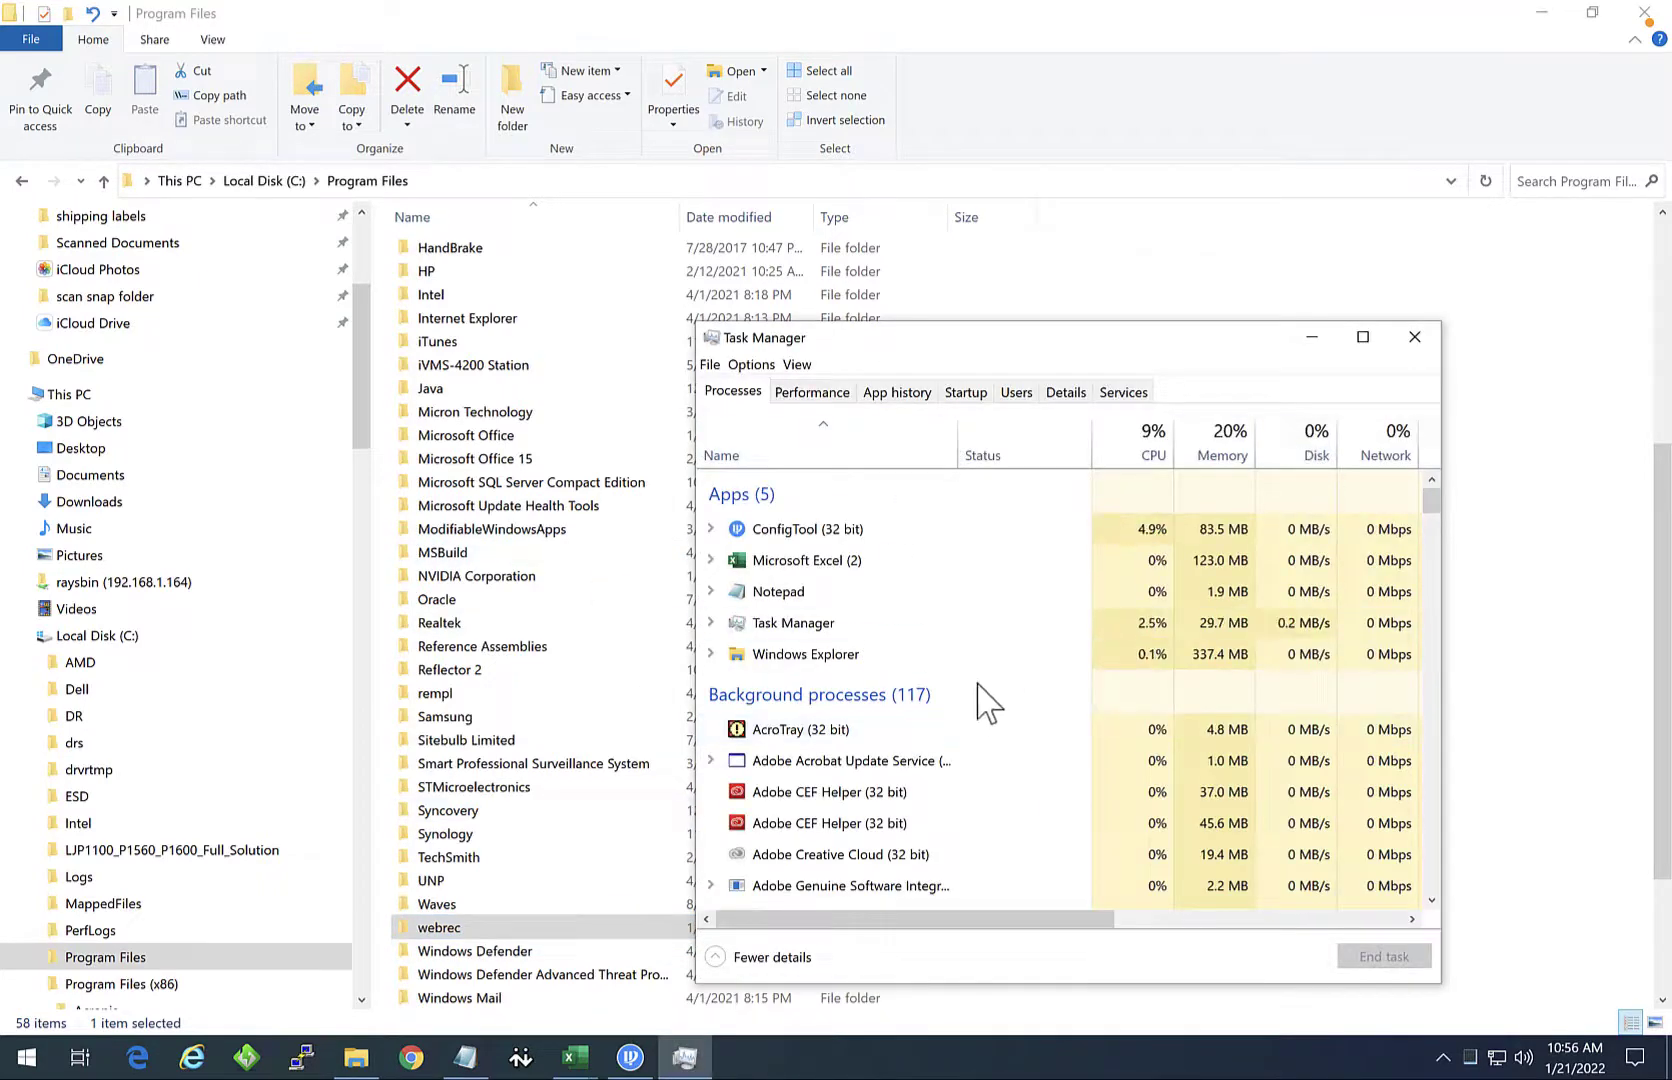
scroll(970, 715, "down", 2)
scroll(966, 710, "down", 10)
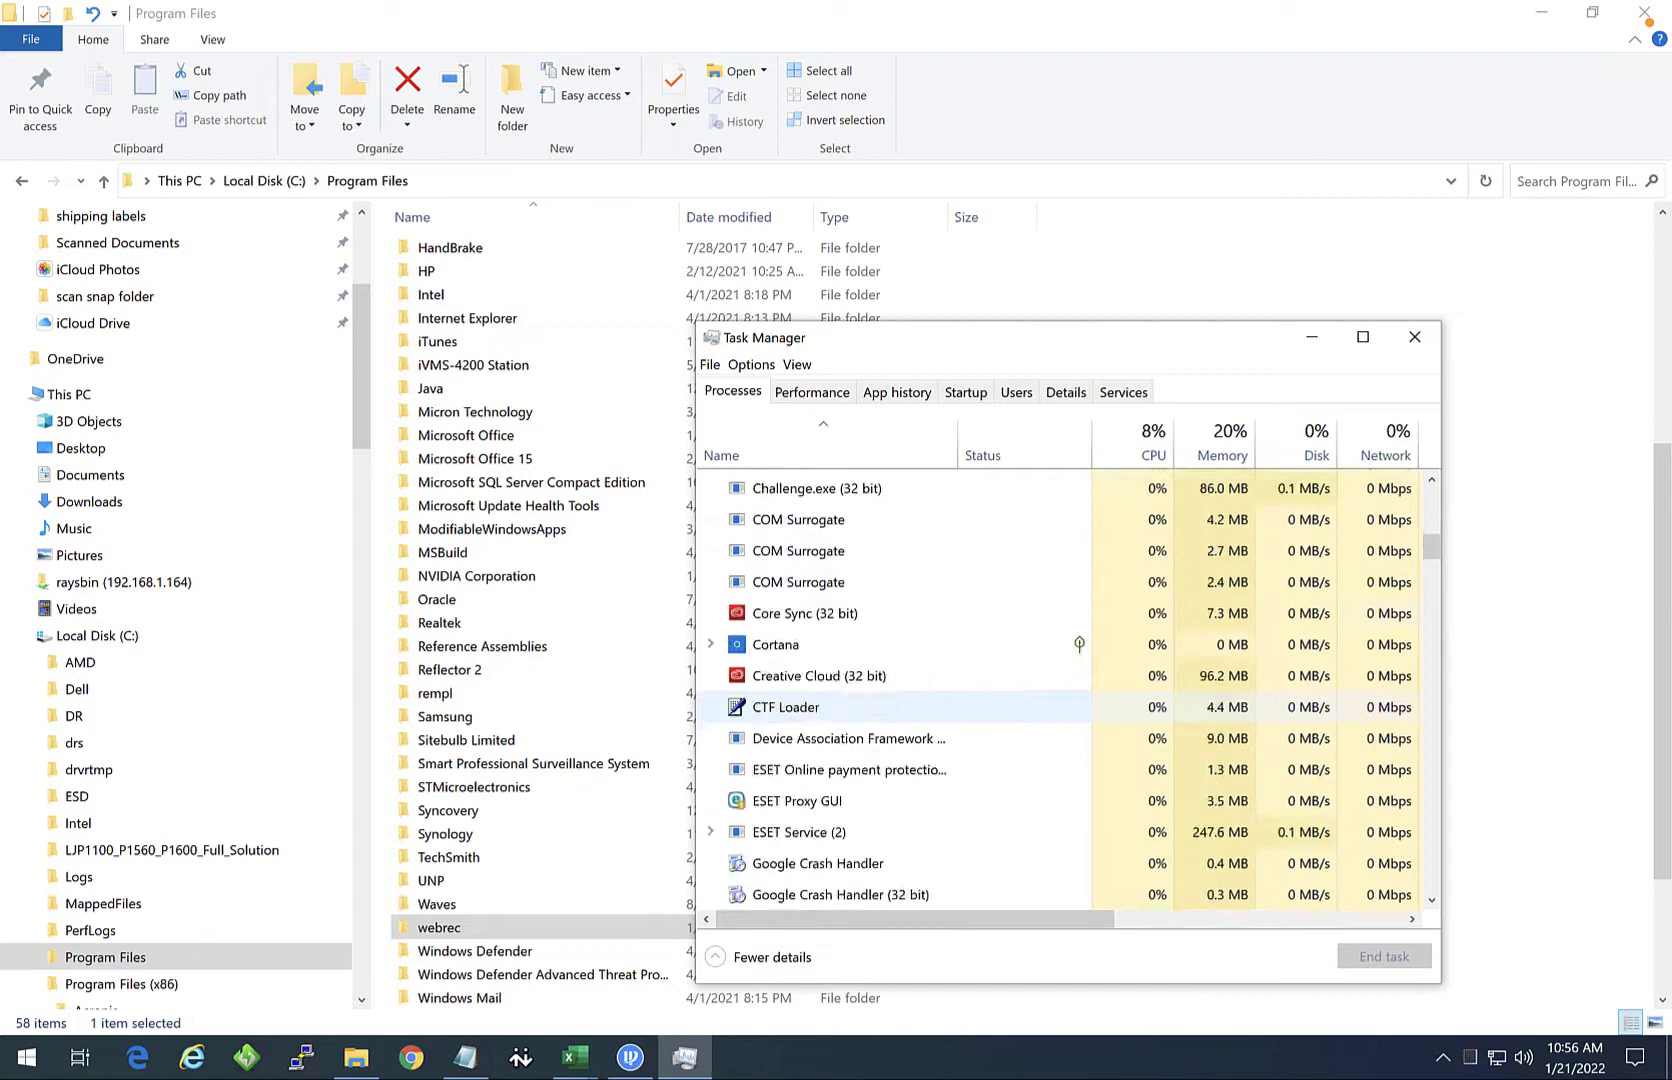
scroll(966, 712, "down", 1)
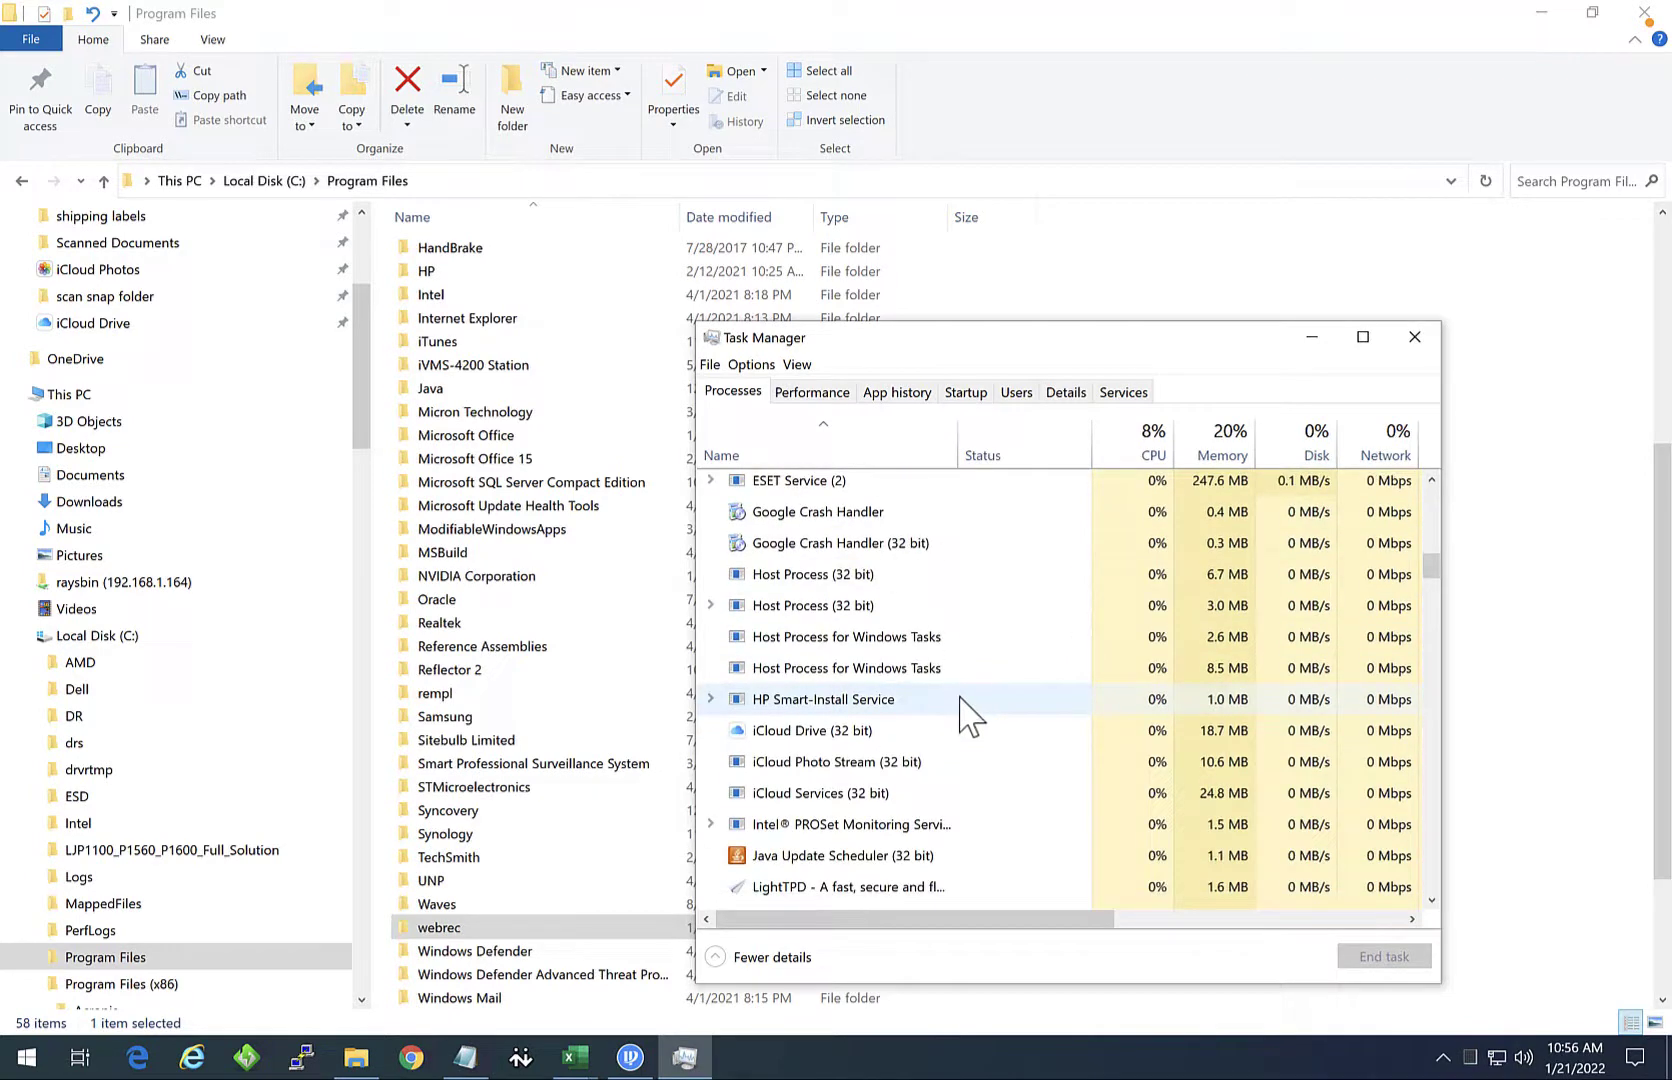
scroll(907, 776, "up", 5)
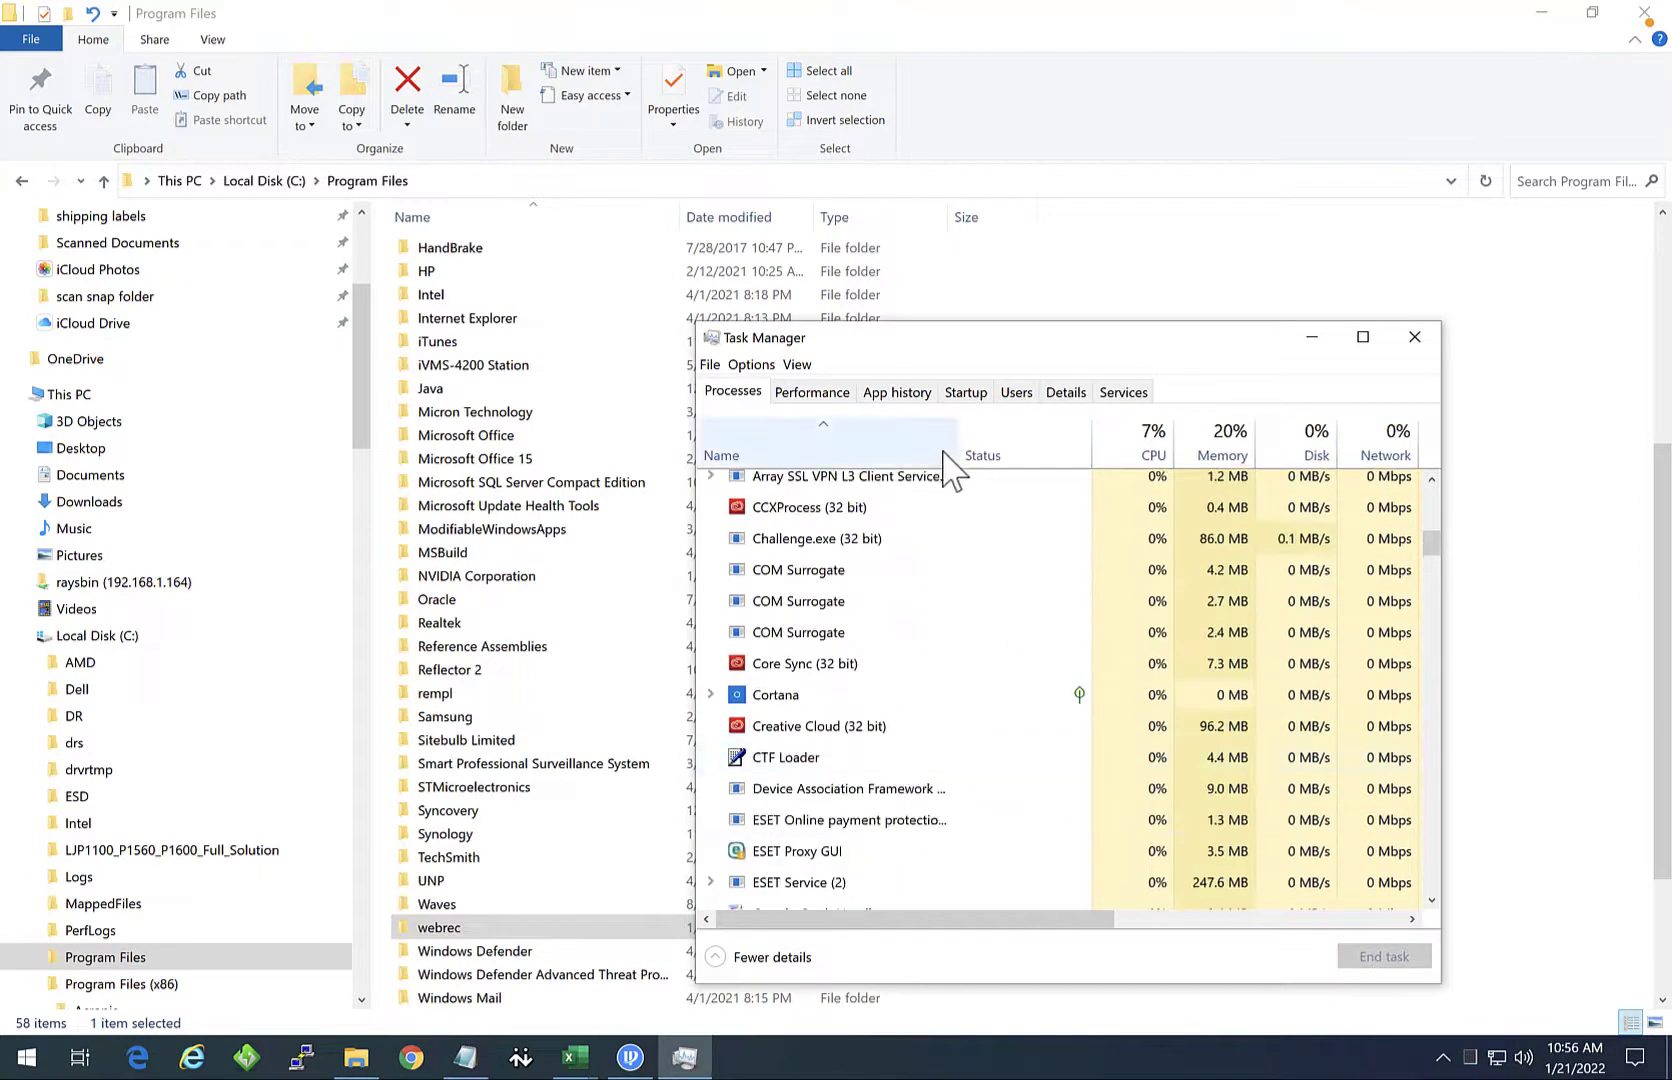
scroll(963, 694, "up", 4)
left_click(1414, 337)
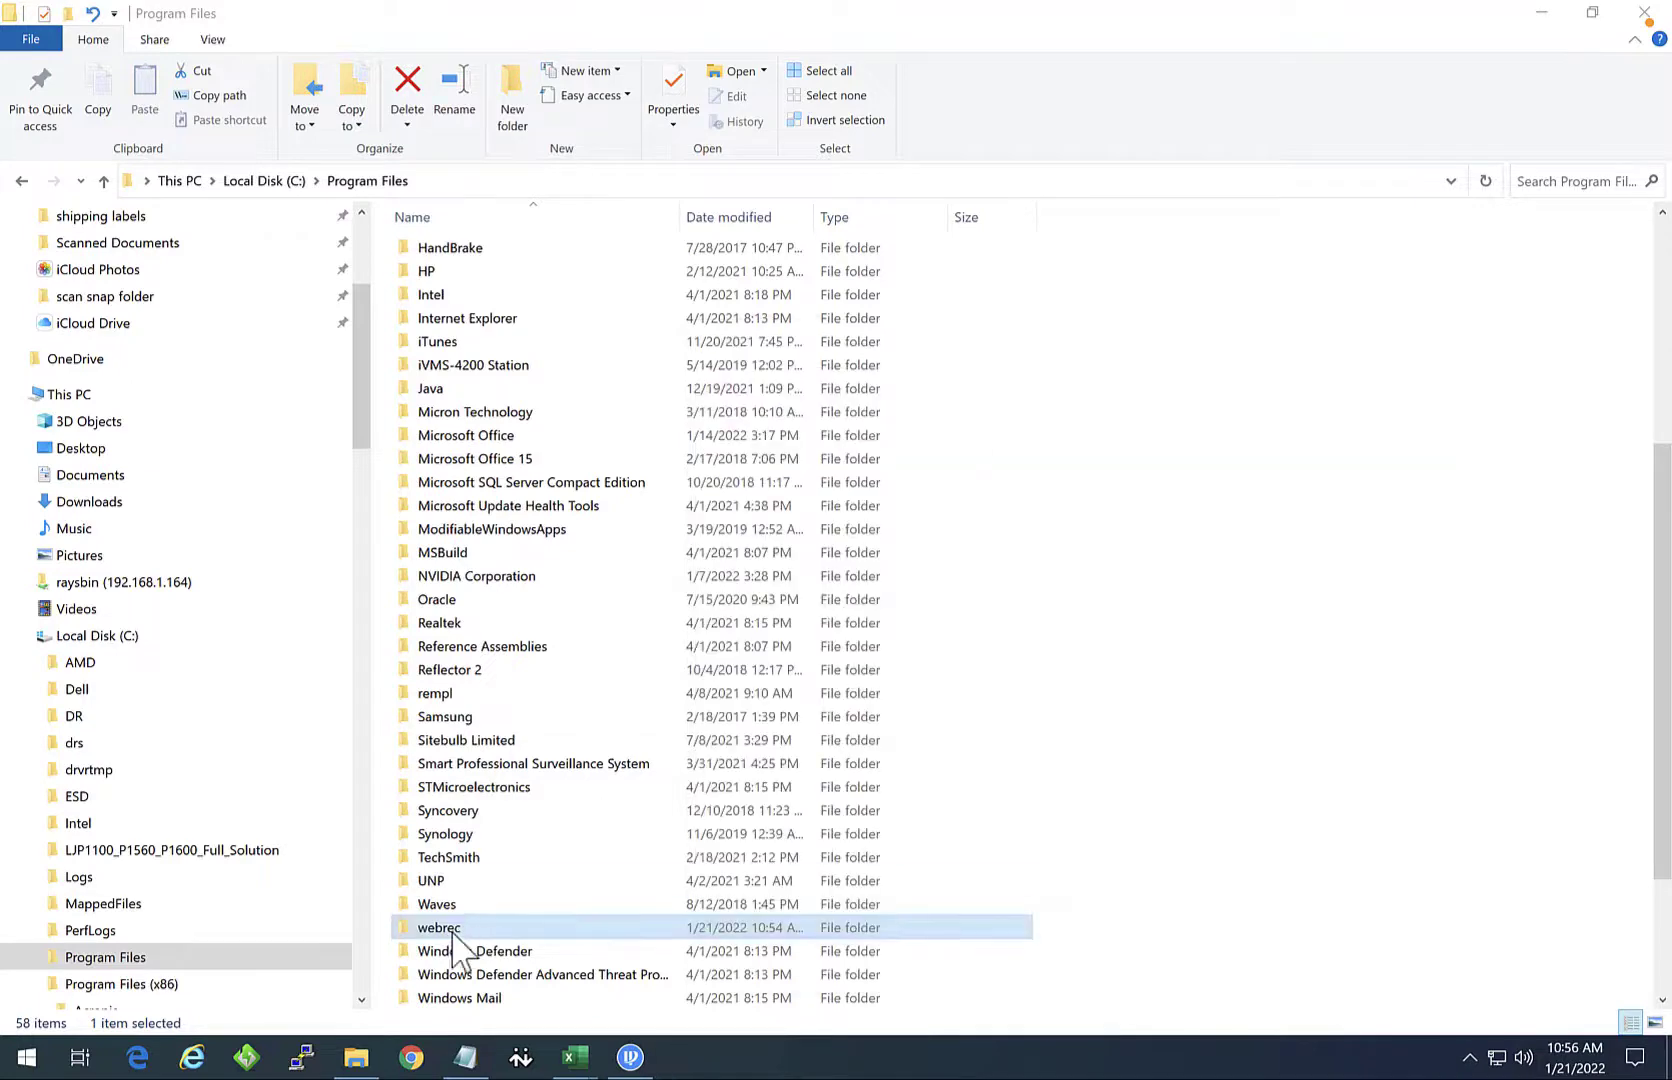
Step: Refresh the Program Files listing and delete the webrec folder
right_click(463, 930)
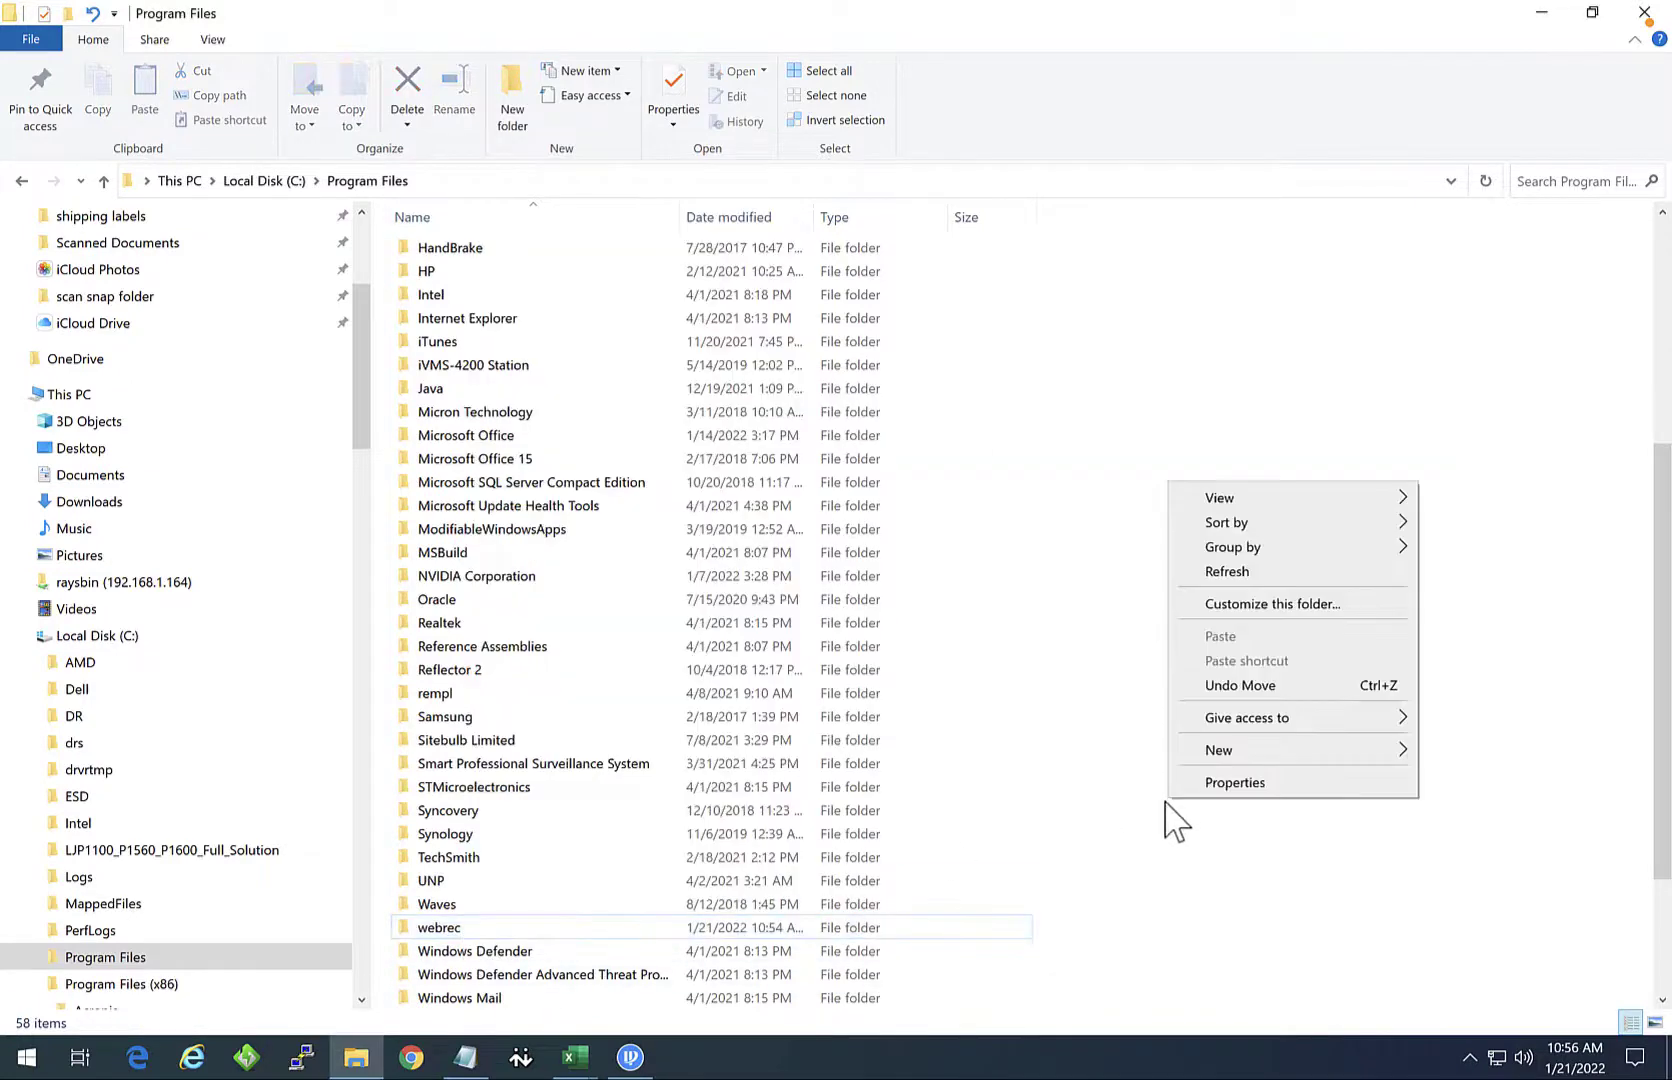
left_click(1227, 571)
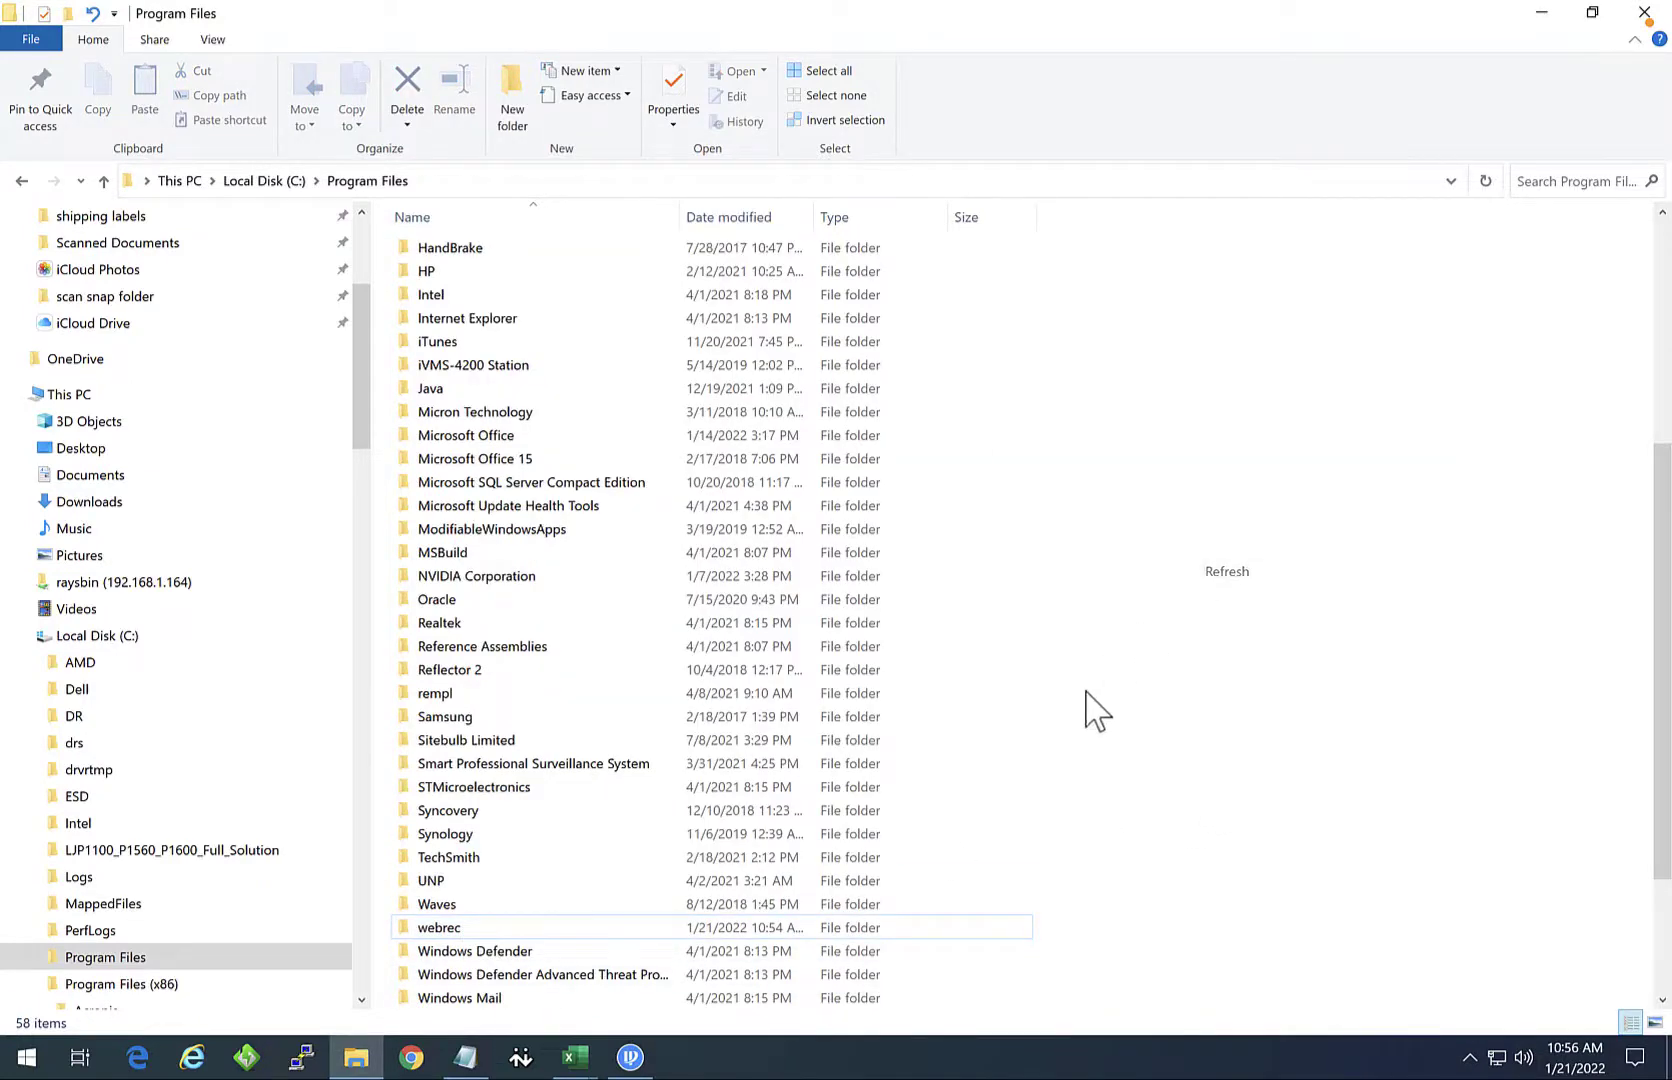
scroll(1070, 790, "down", 9)
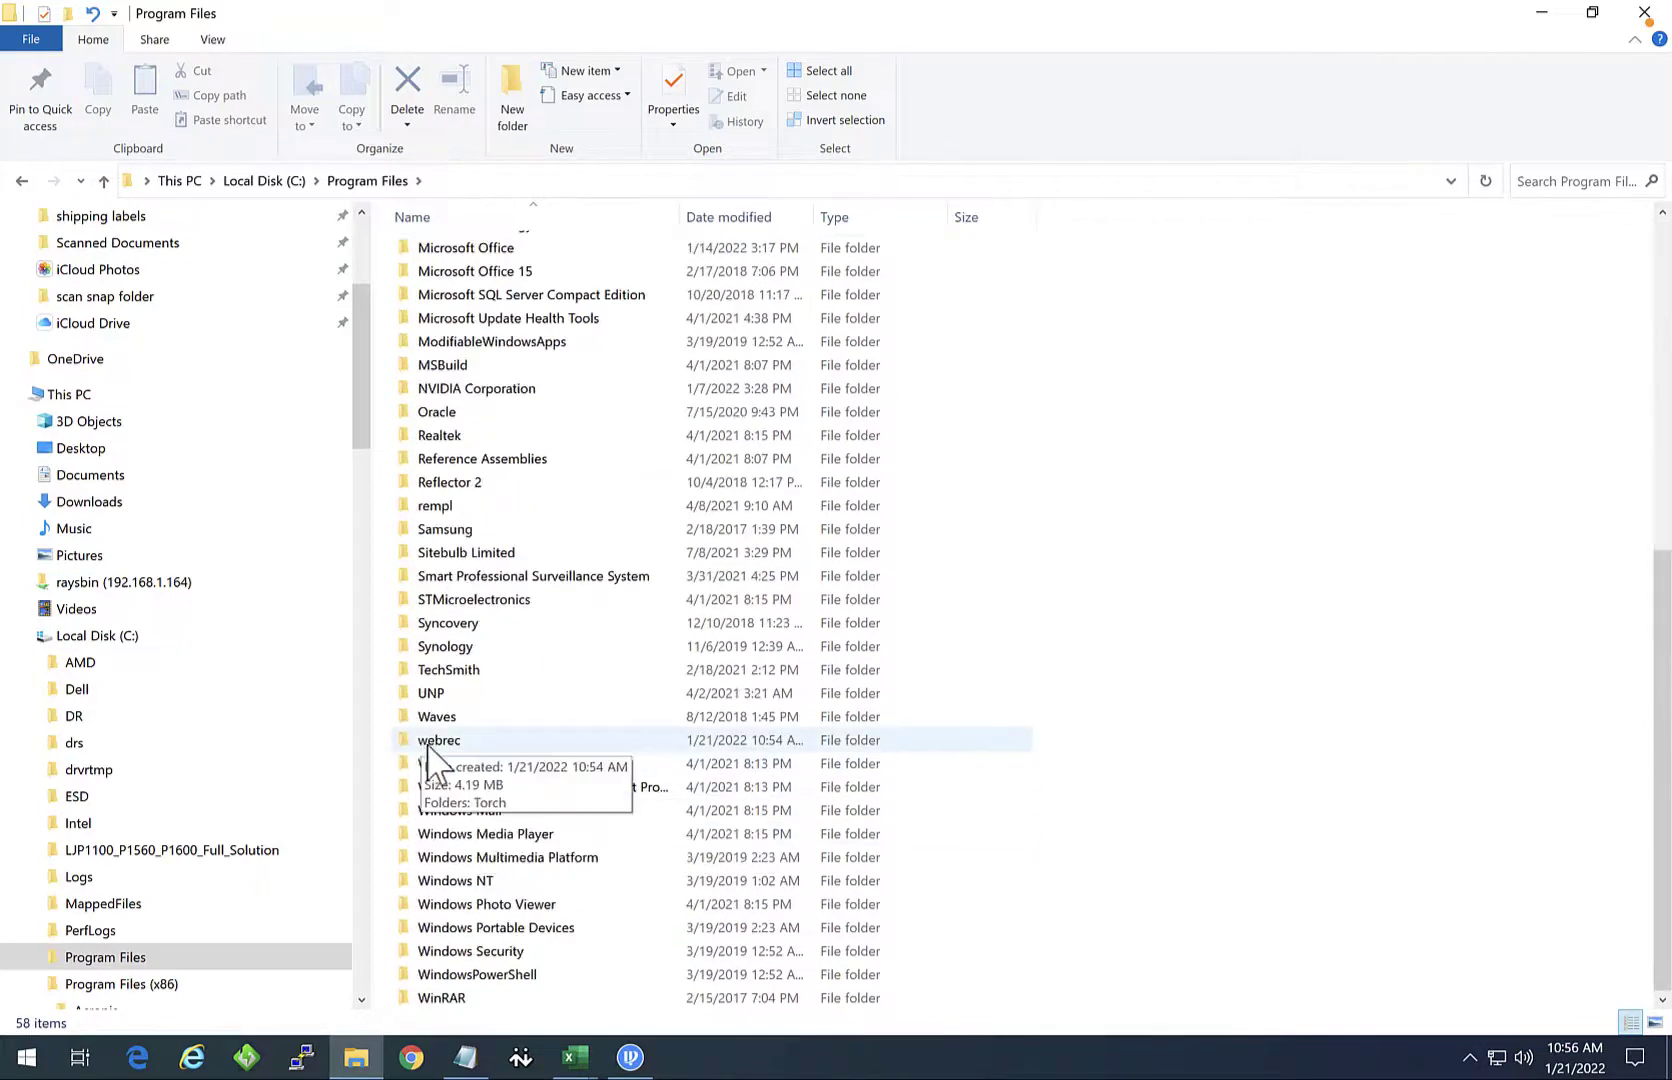
right_click(470, 748)
left_click(540, 668)
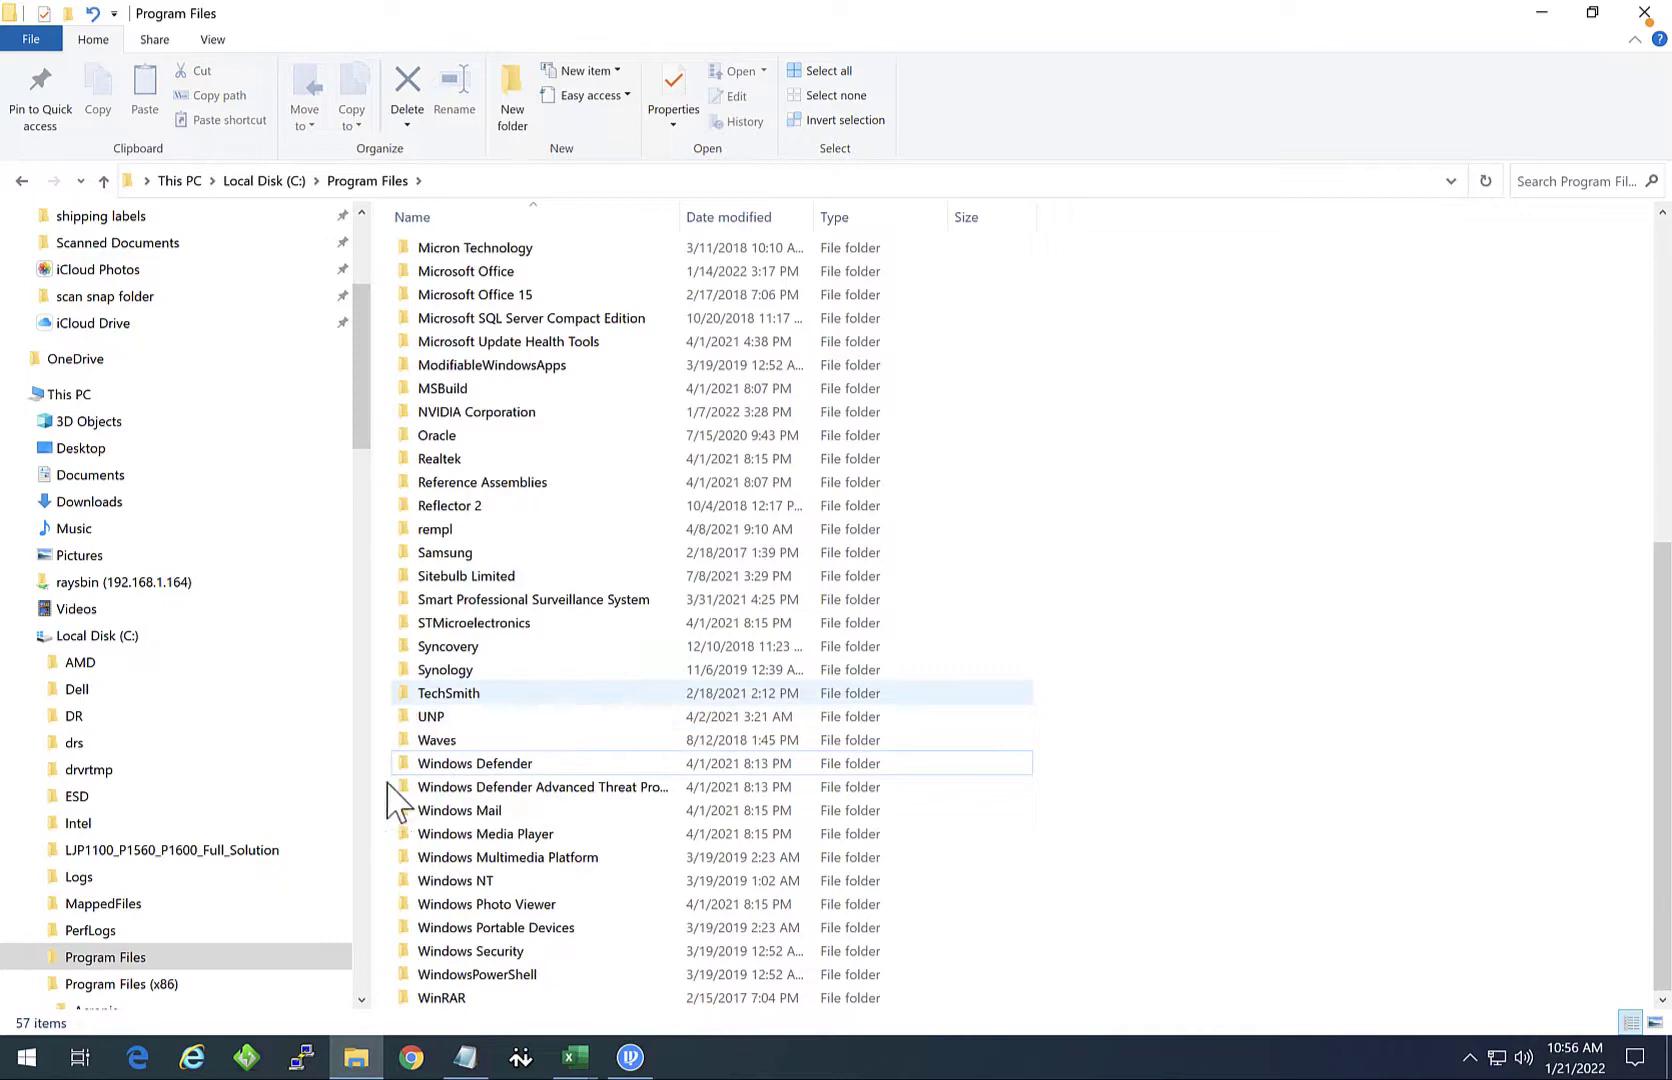
Step: Open 192.168.1.108 in Internet Explorer, log in, and skip the password change
left_click(192, 1057)
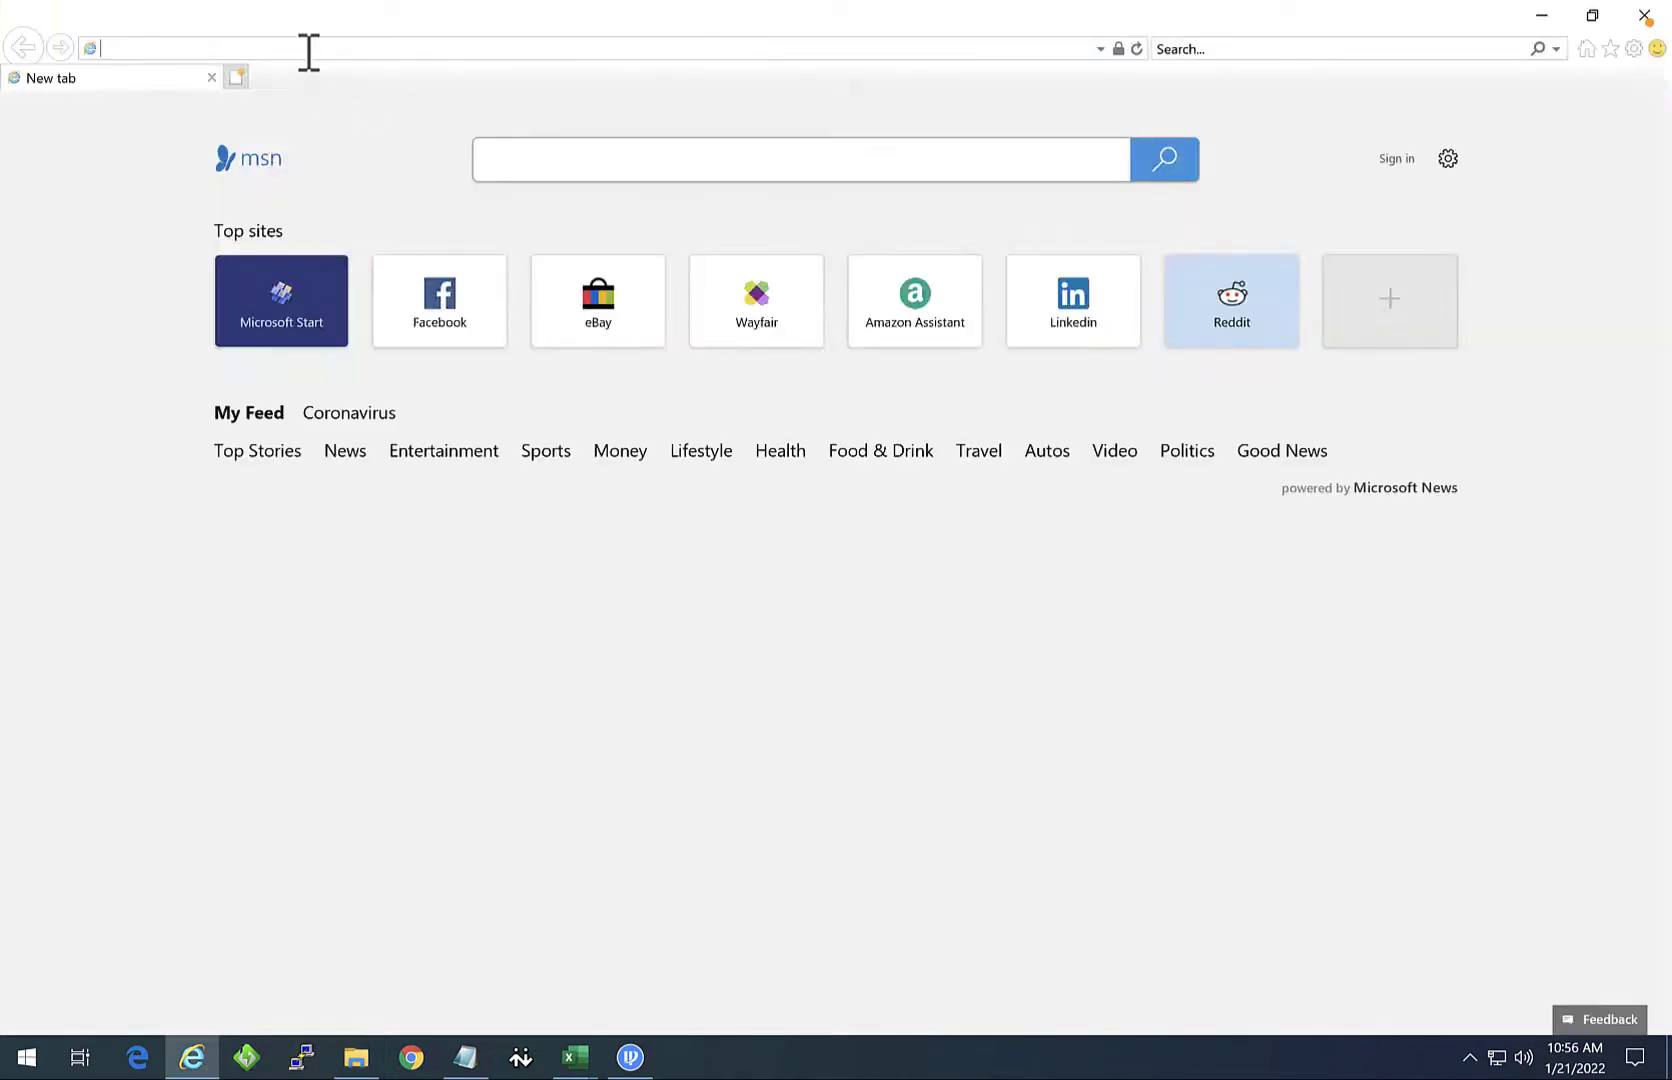
type("192.168.1.108/")
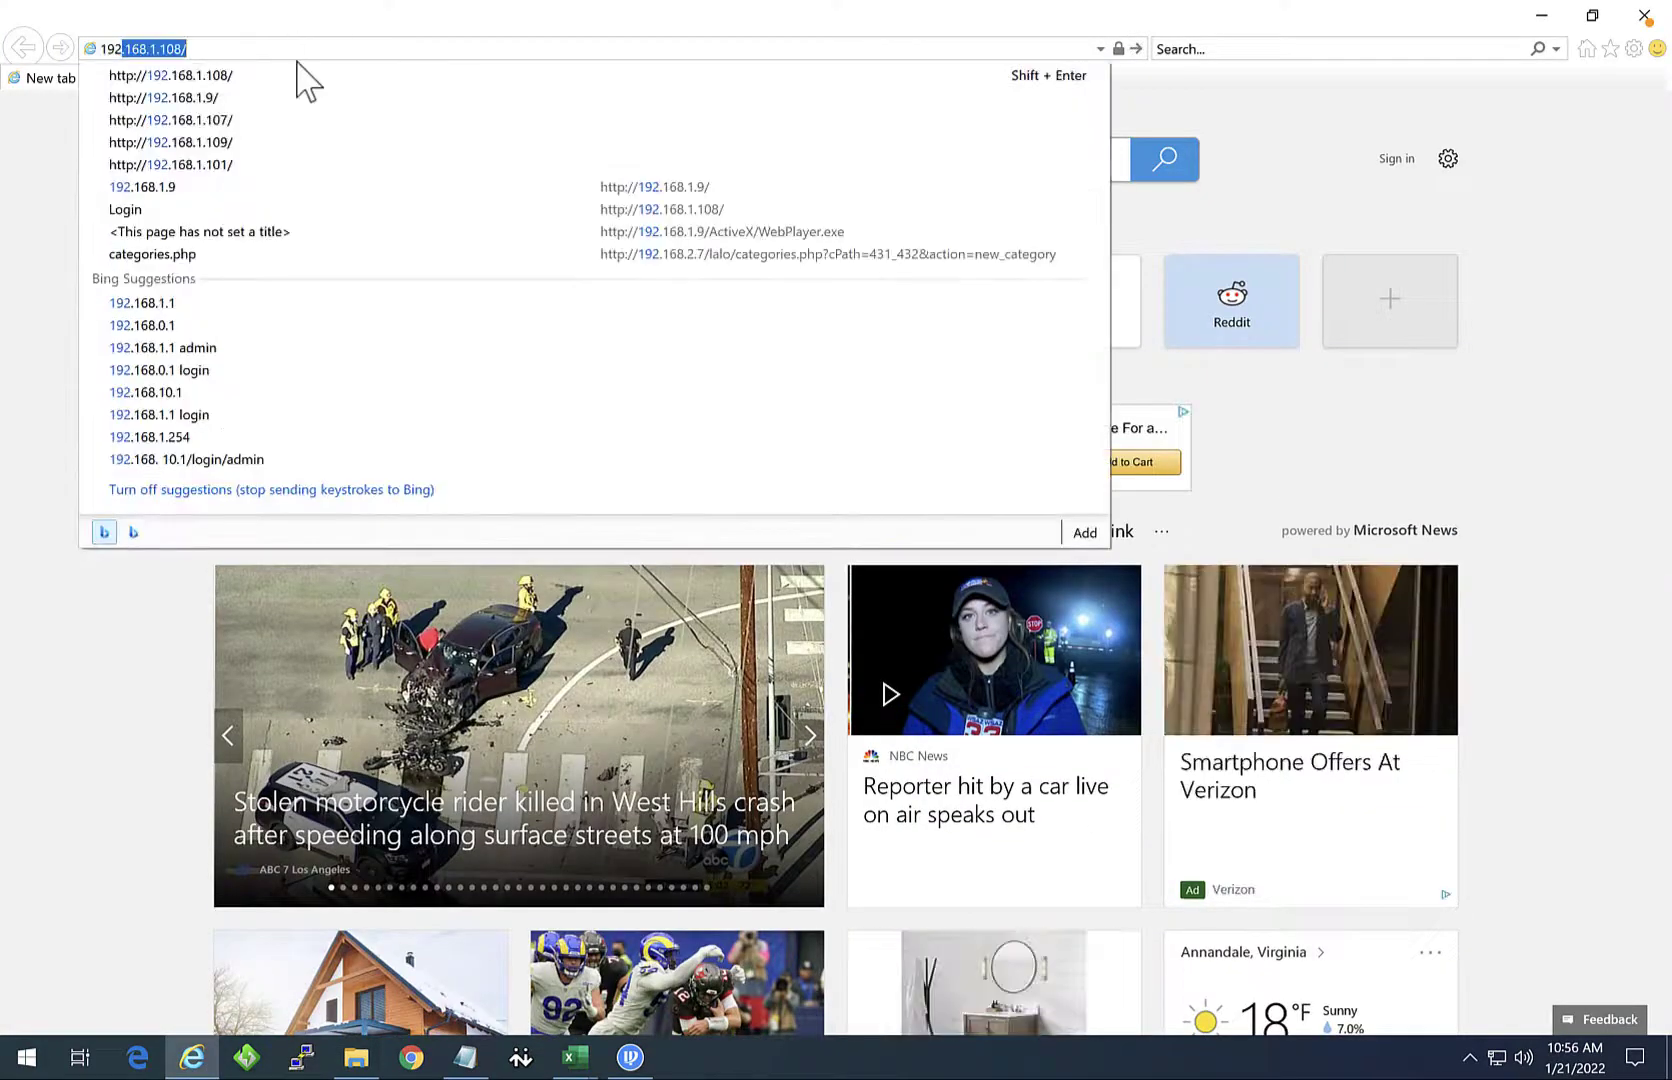
key("Return")
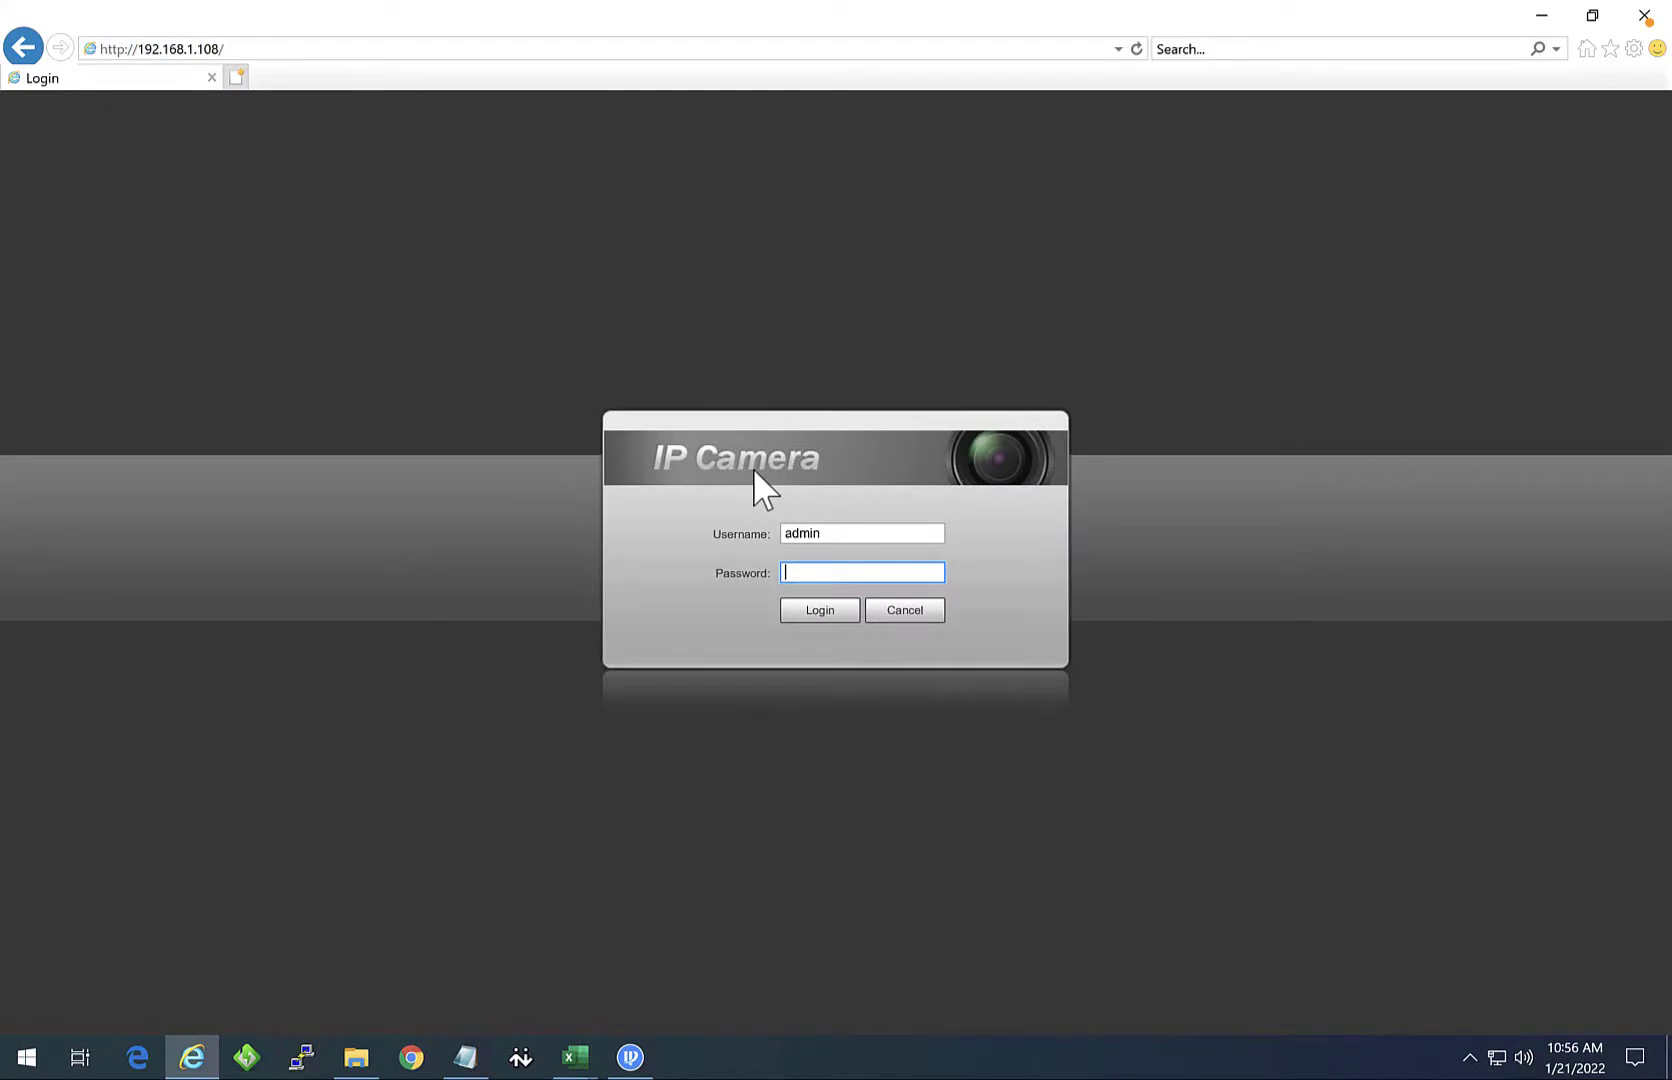
key("Return")
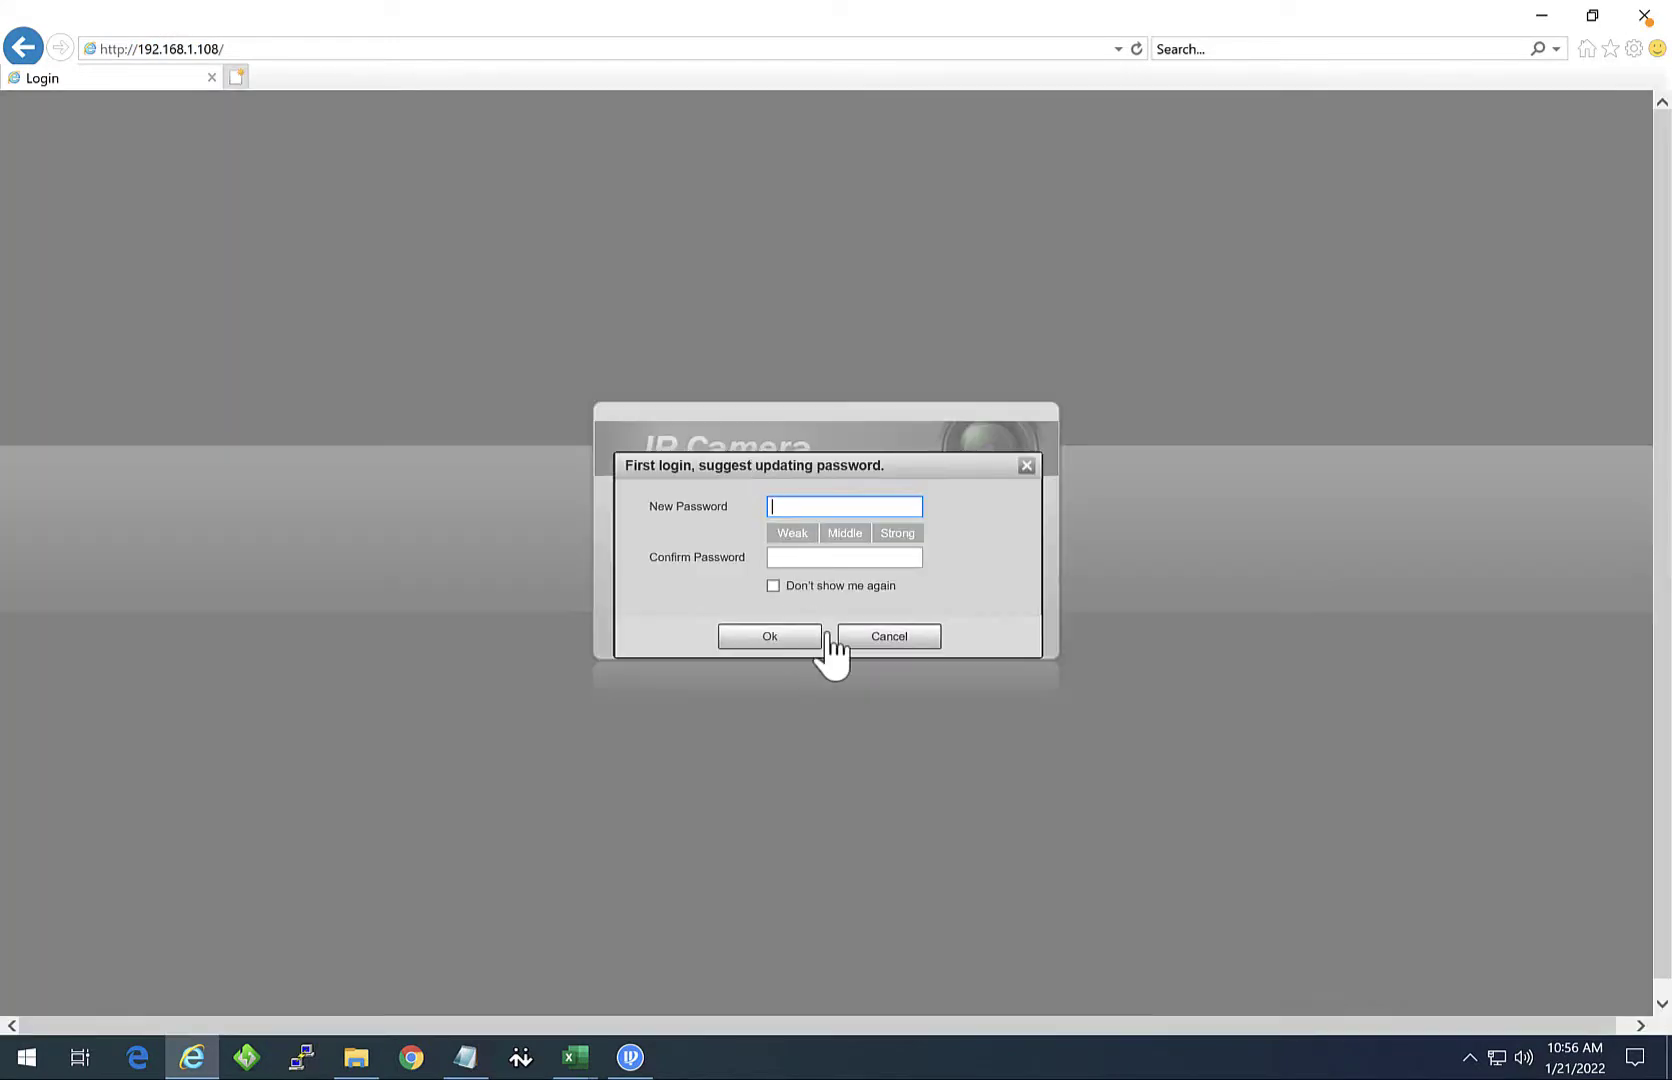
left_click(875, 637)
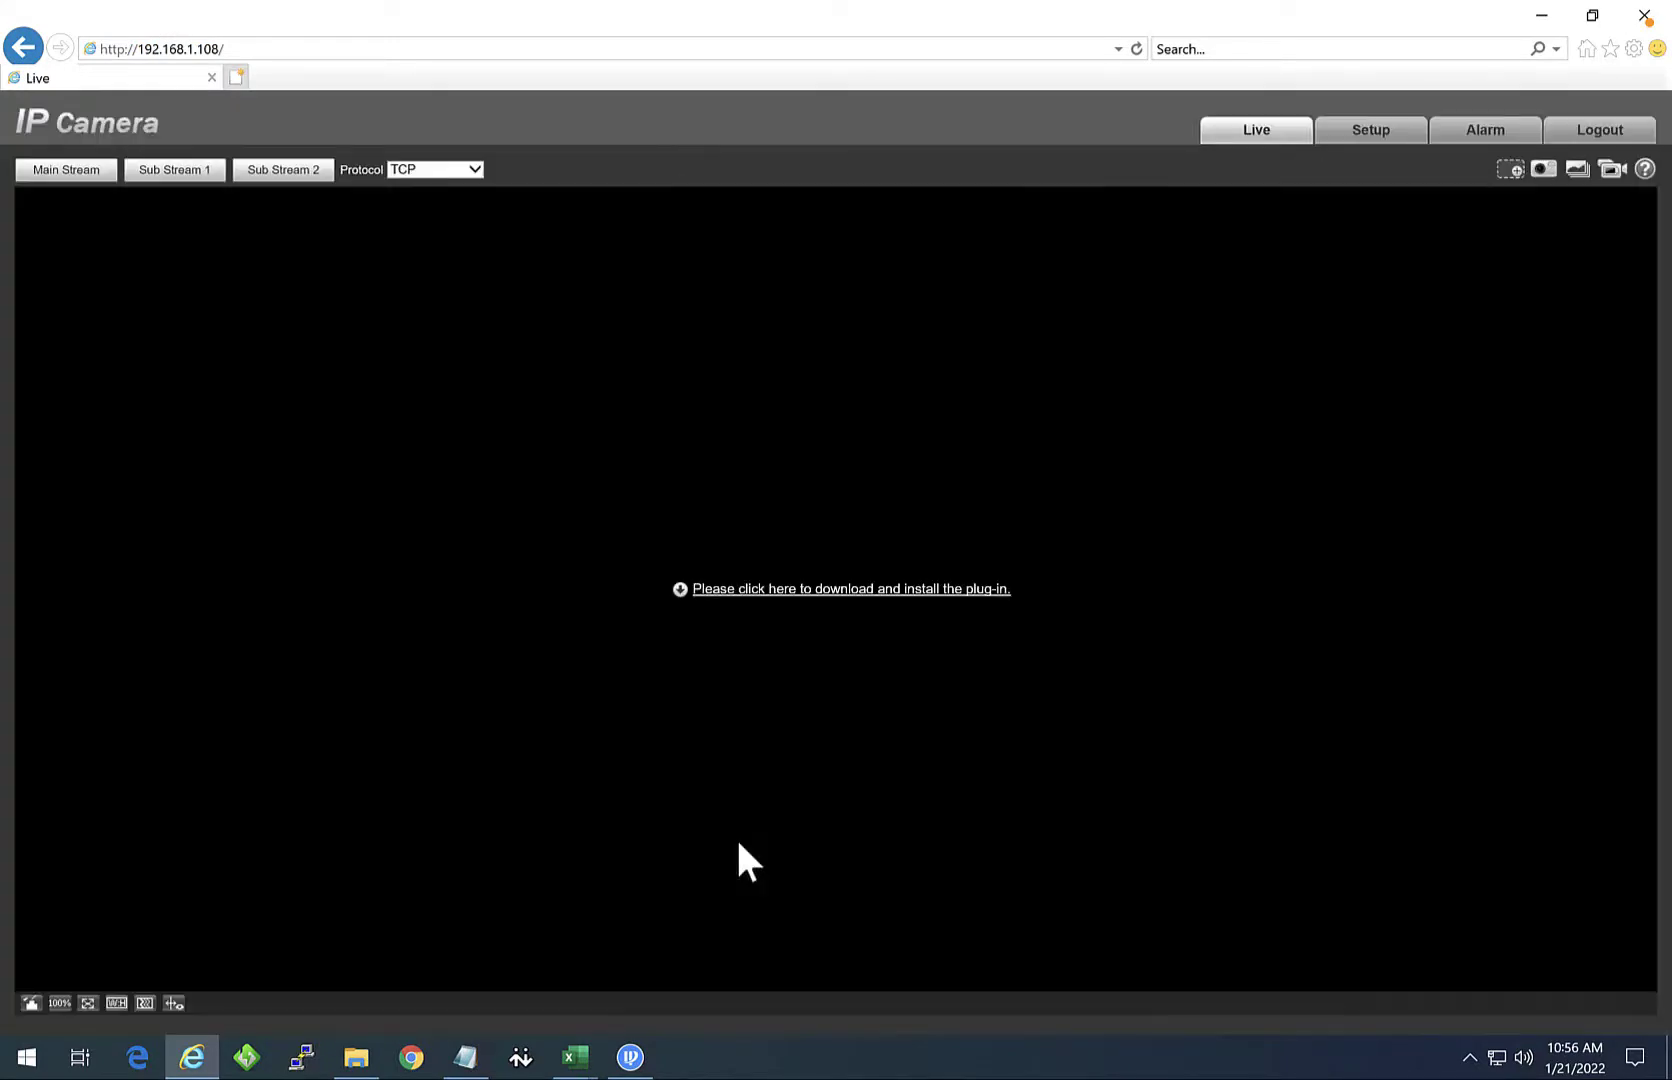
Step: Log out and close IE, run webplugin.exe from Downloads, then reopen Internet Explorer
left_click(1597, 148)
left_click(1644, 15)
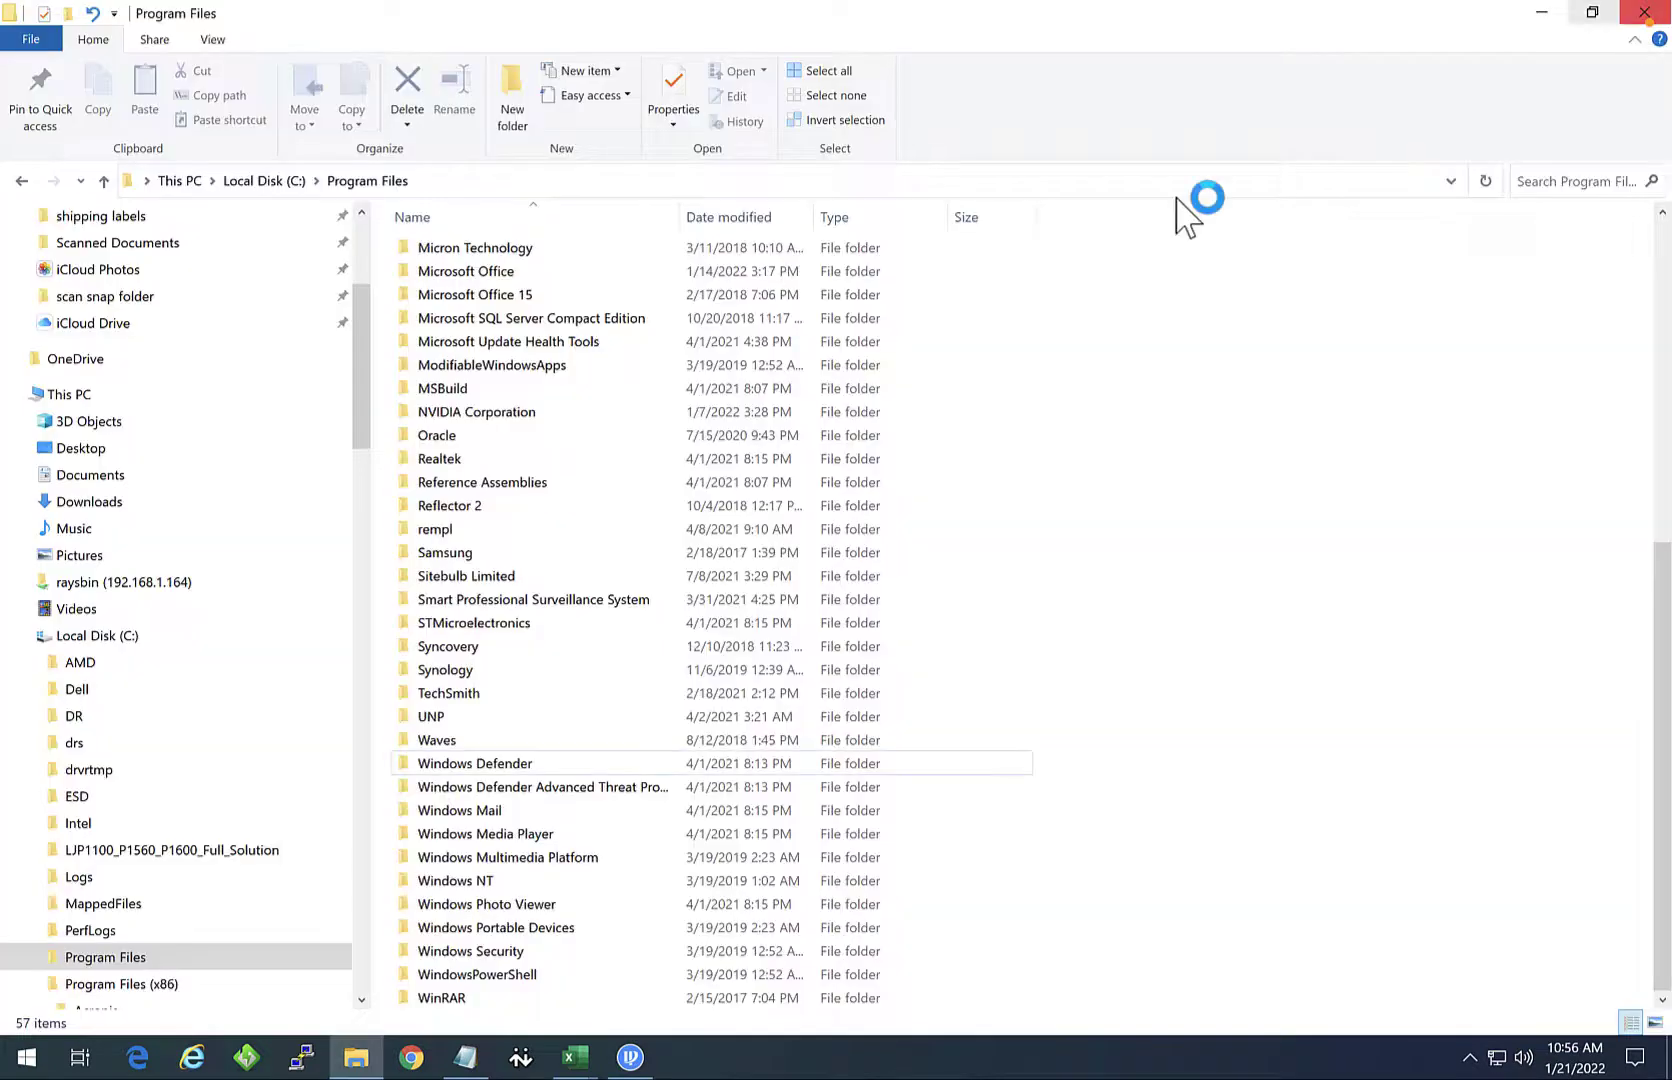
left_click_drag(362, 317, 370, 254)
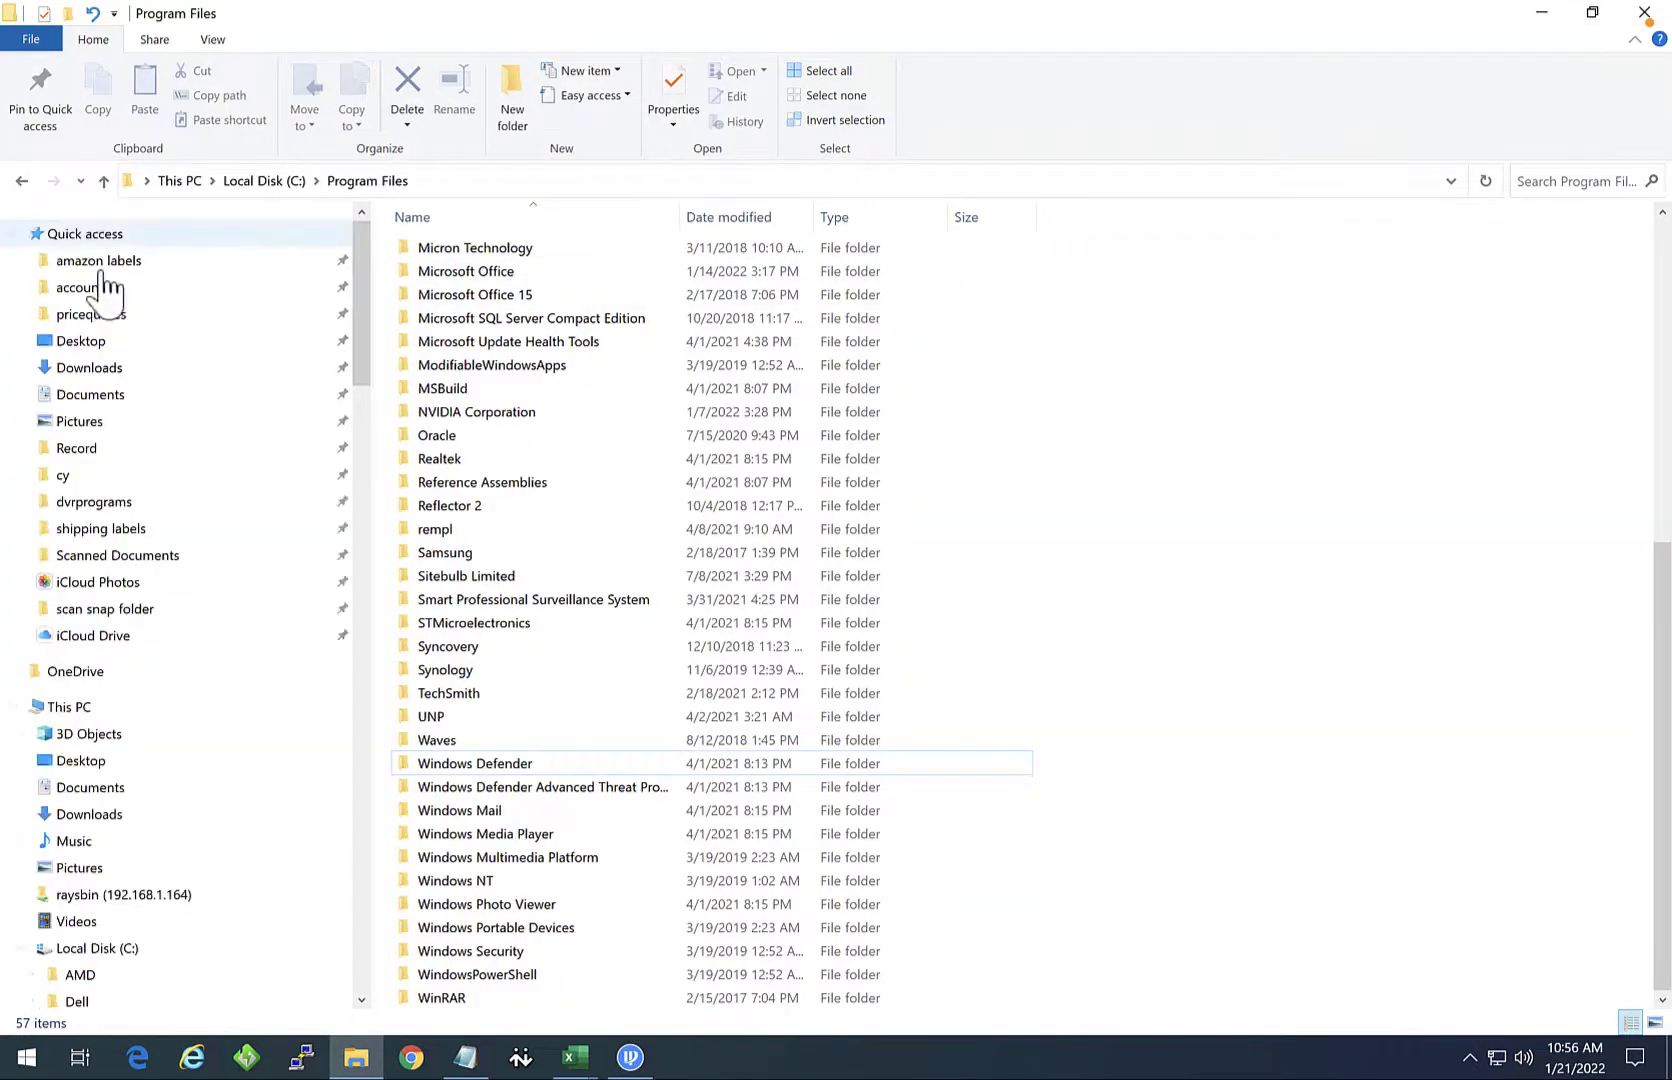
left_click(85, 368)
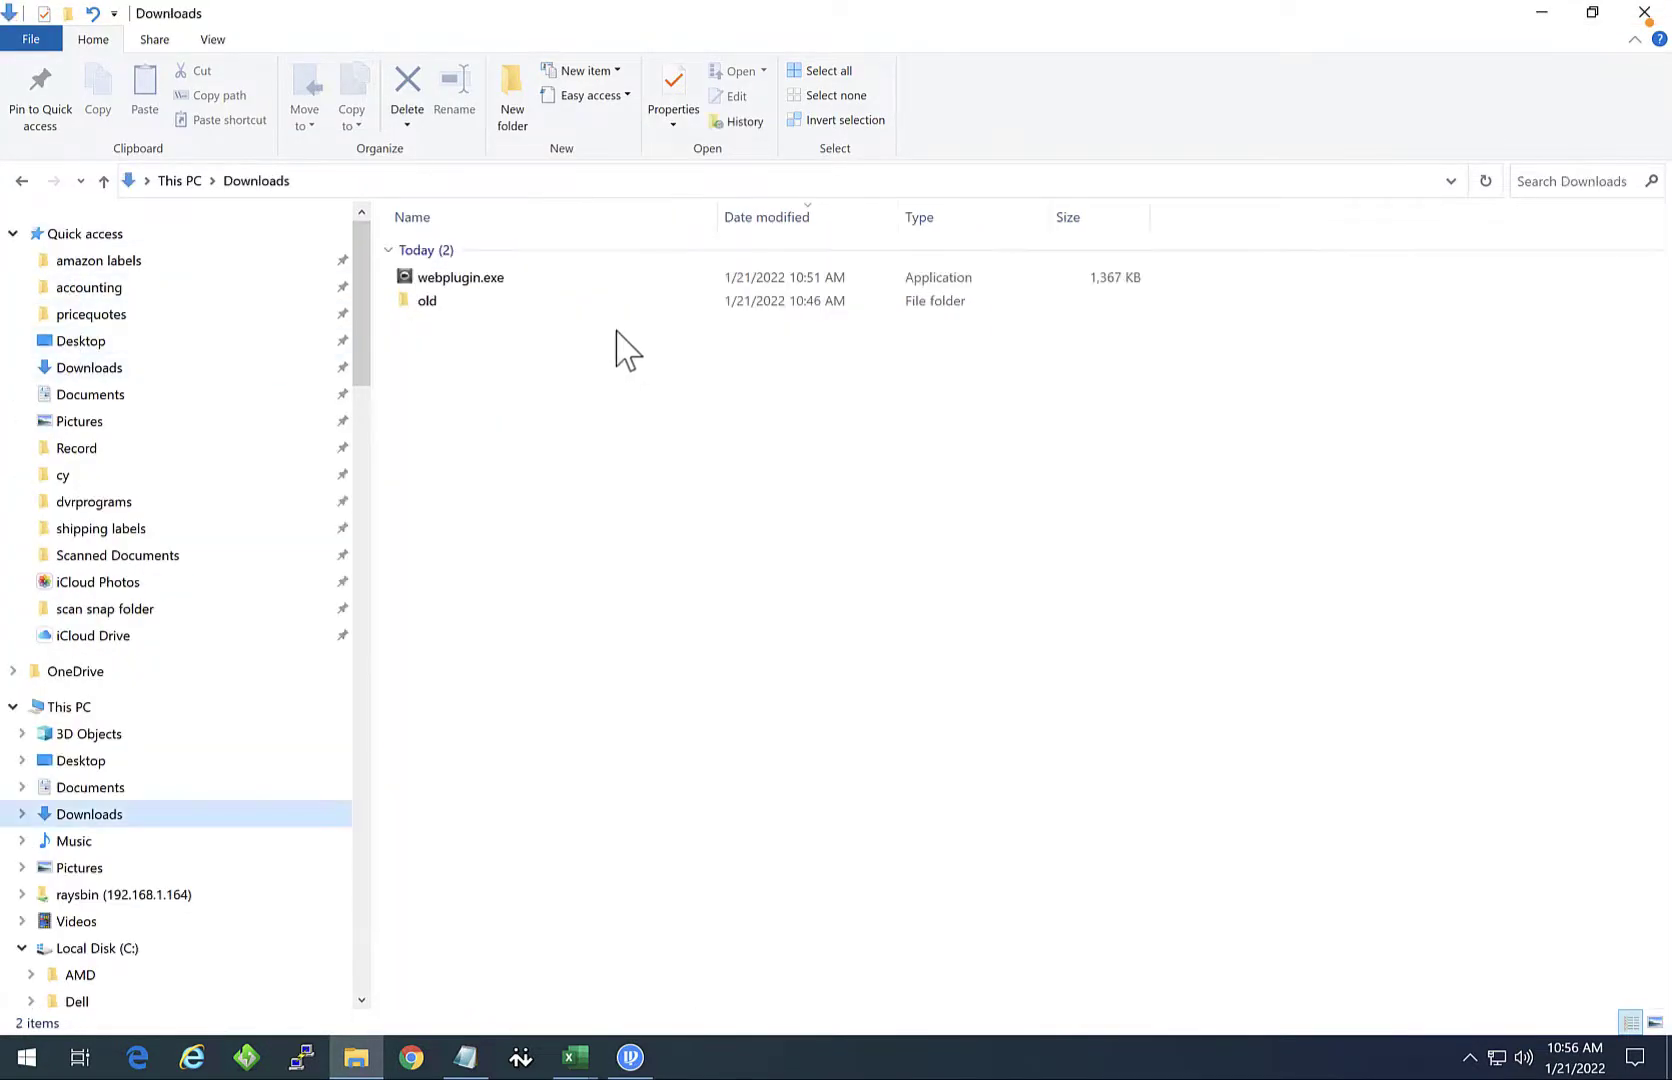
double_click(470, 282)
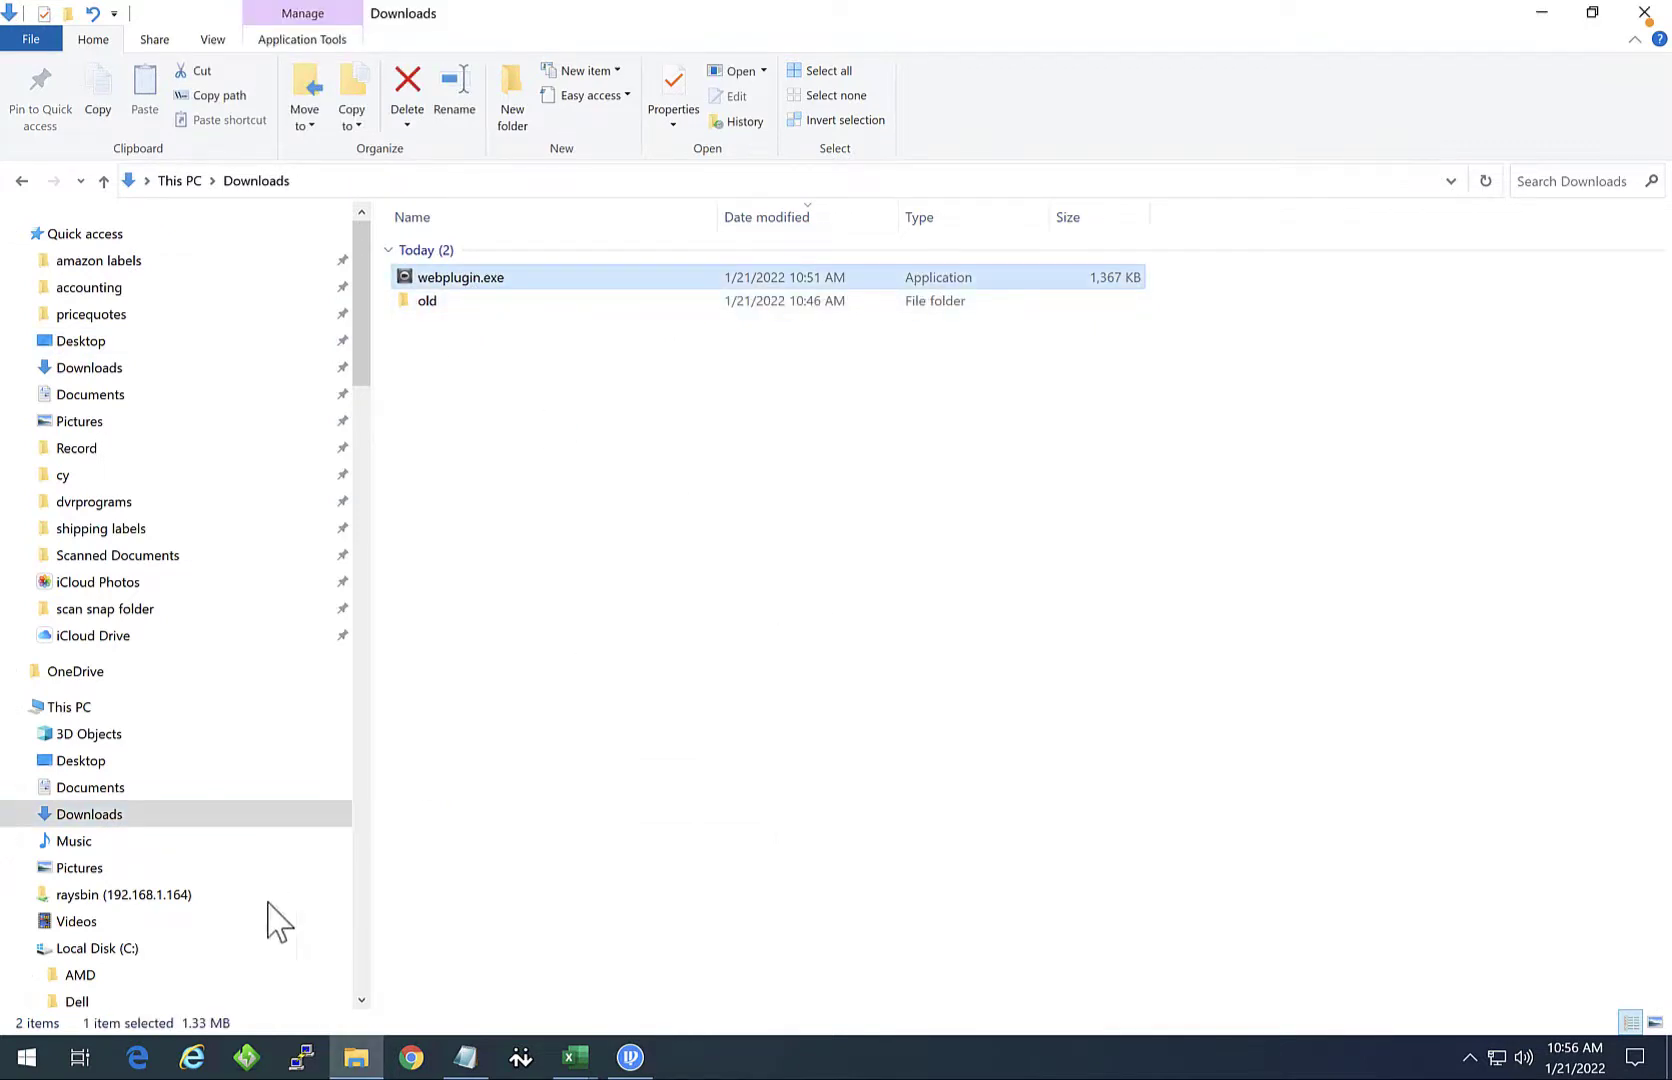
left_click(192, 1057)
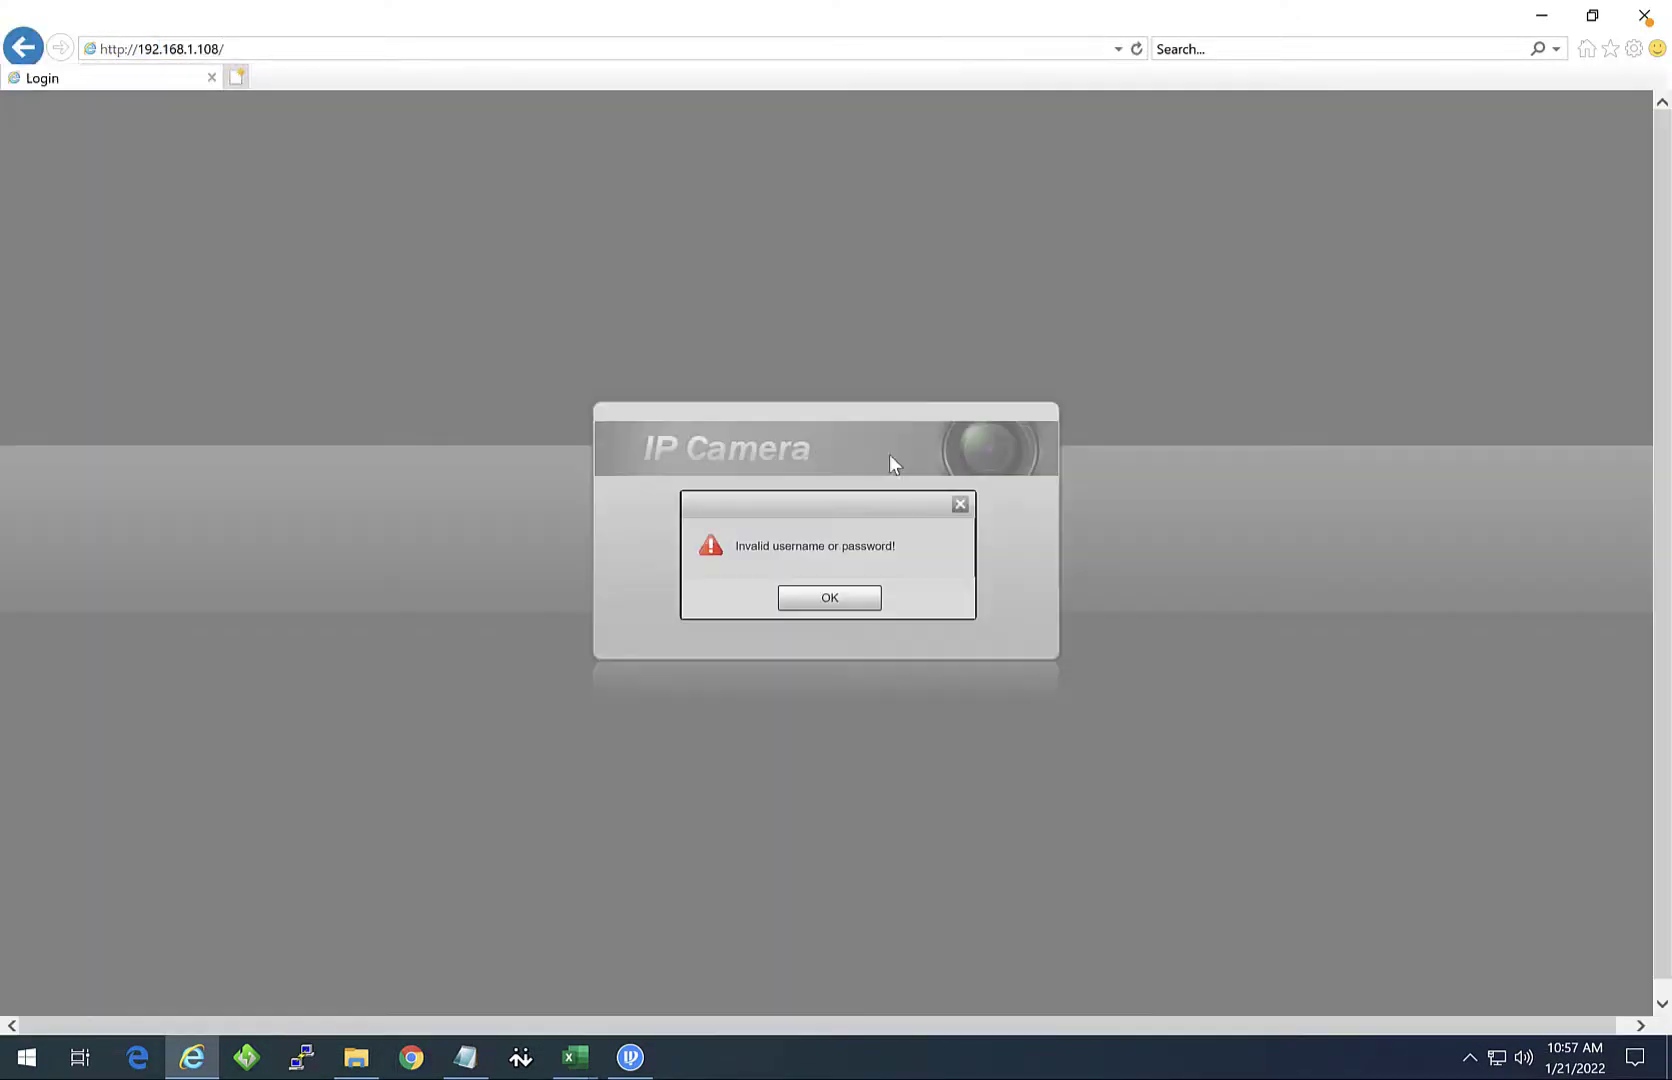
Step: Dismiss the invalid-login alert, re-enter the password to log in, and skip the password change
left_click(829, 599)
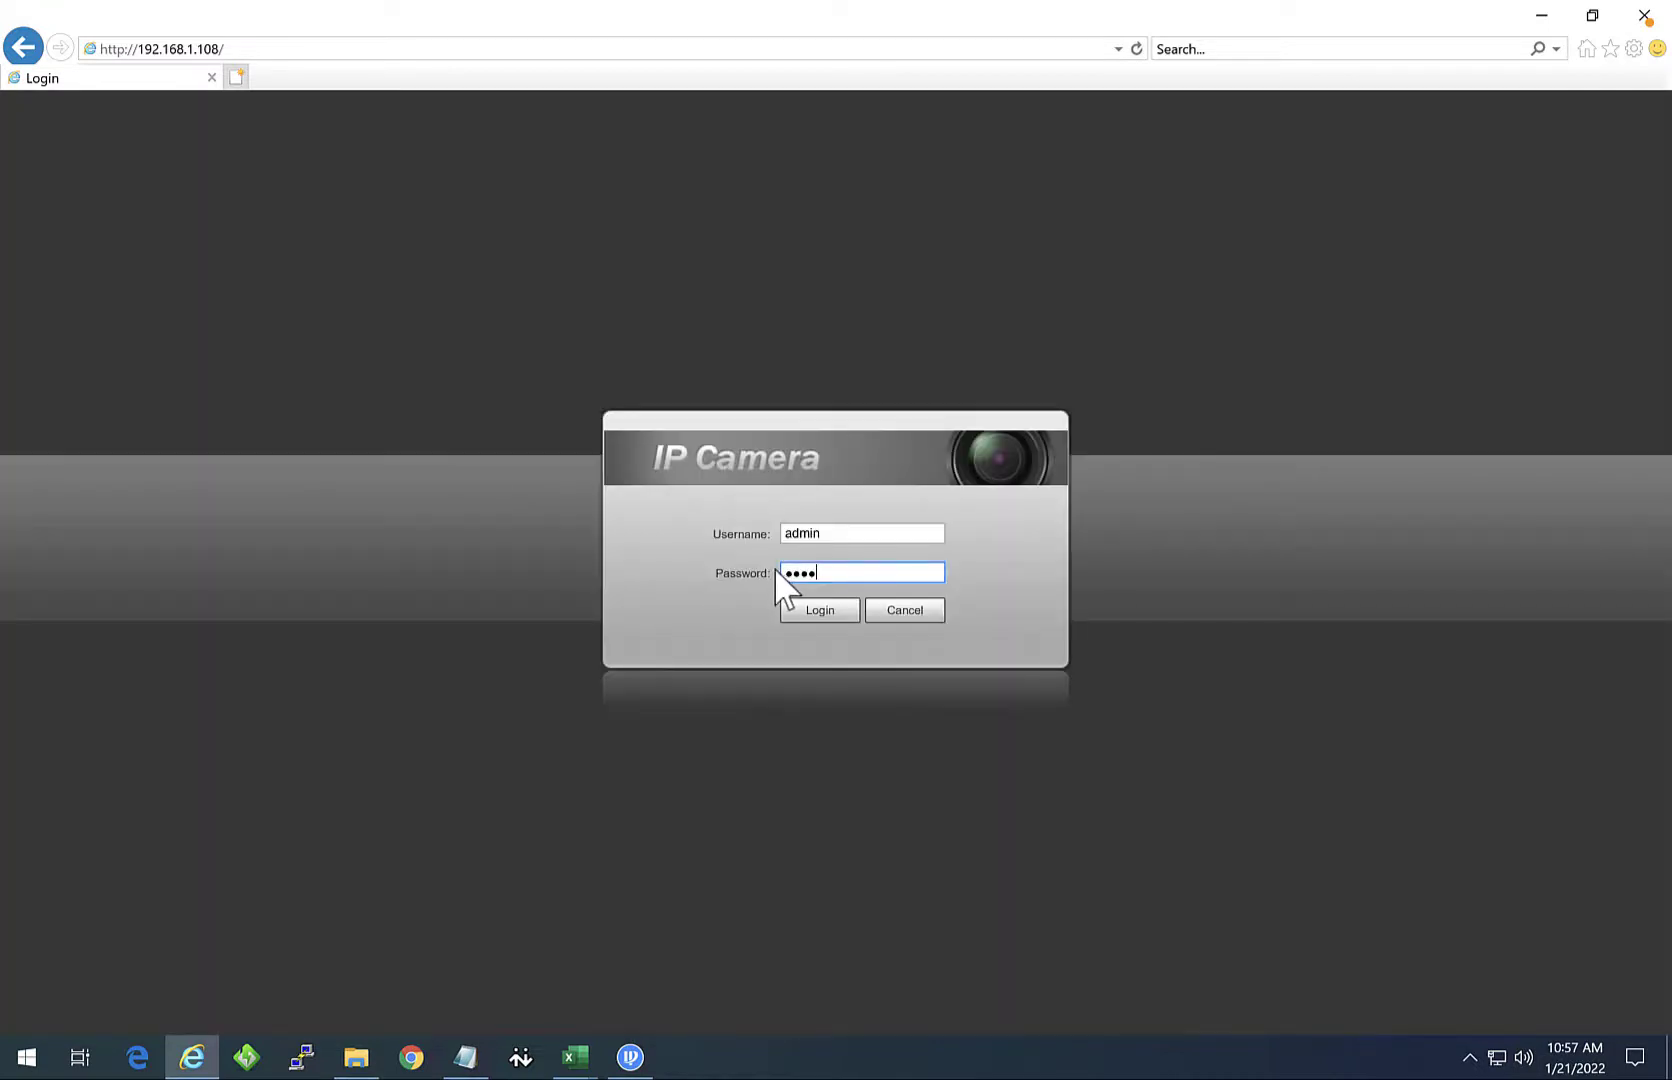
double_click(808, 572)
type("admin")
key("Return")
left_click(884, 636)
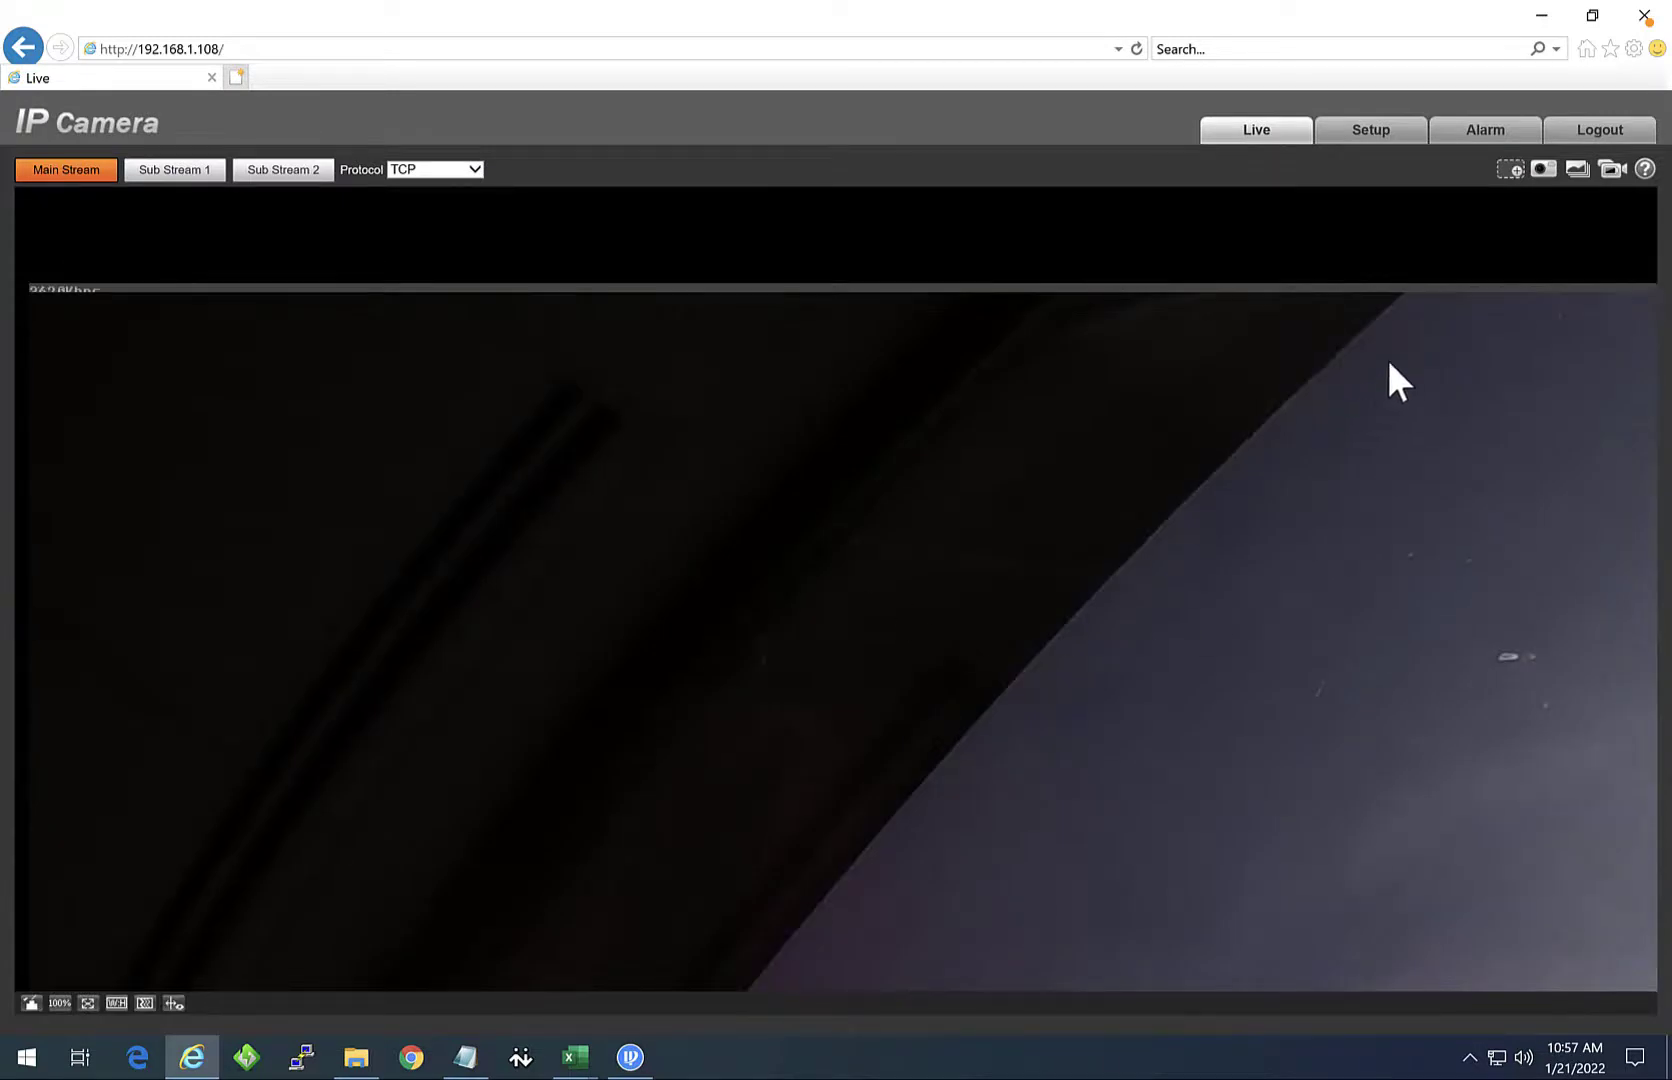
Step: Reset Internet Explorer page zoom to 100% and close the browser
left_click(1633, 48)
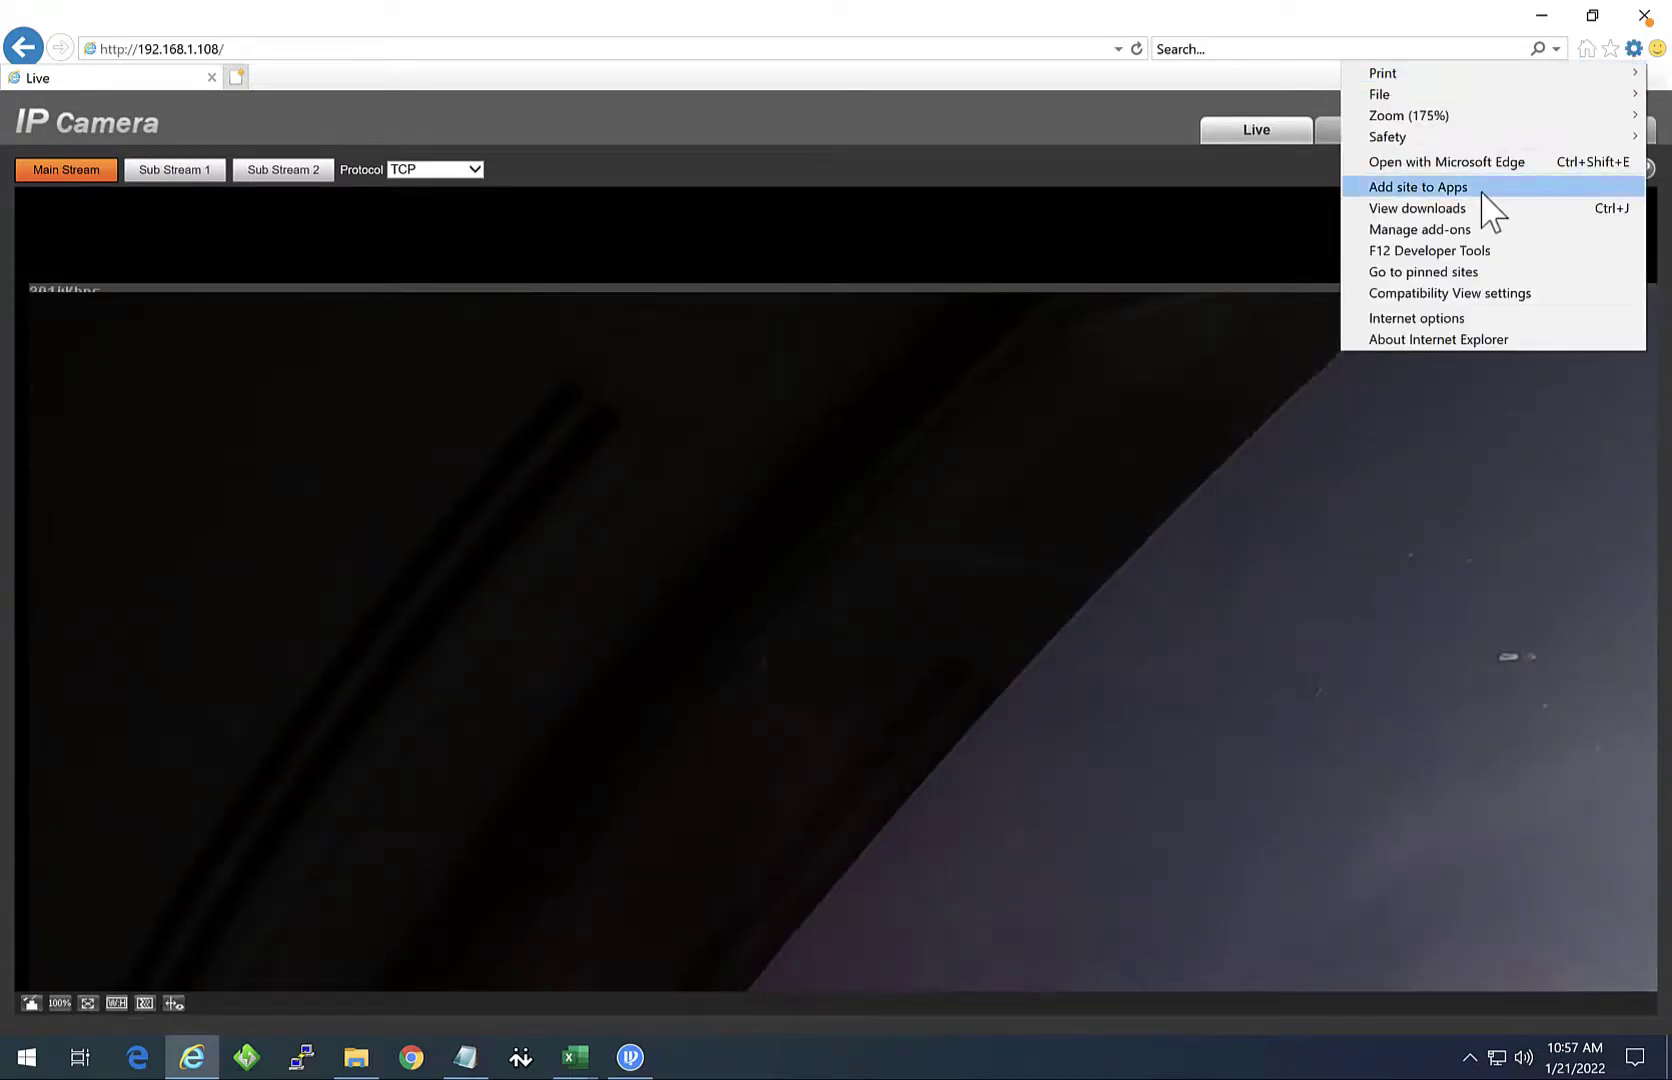
mouse_move(1410, 116)
left_click(1220, 310)
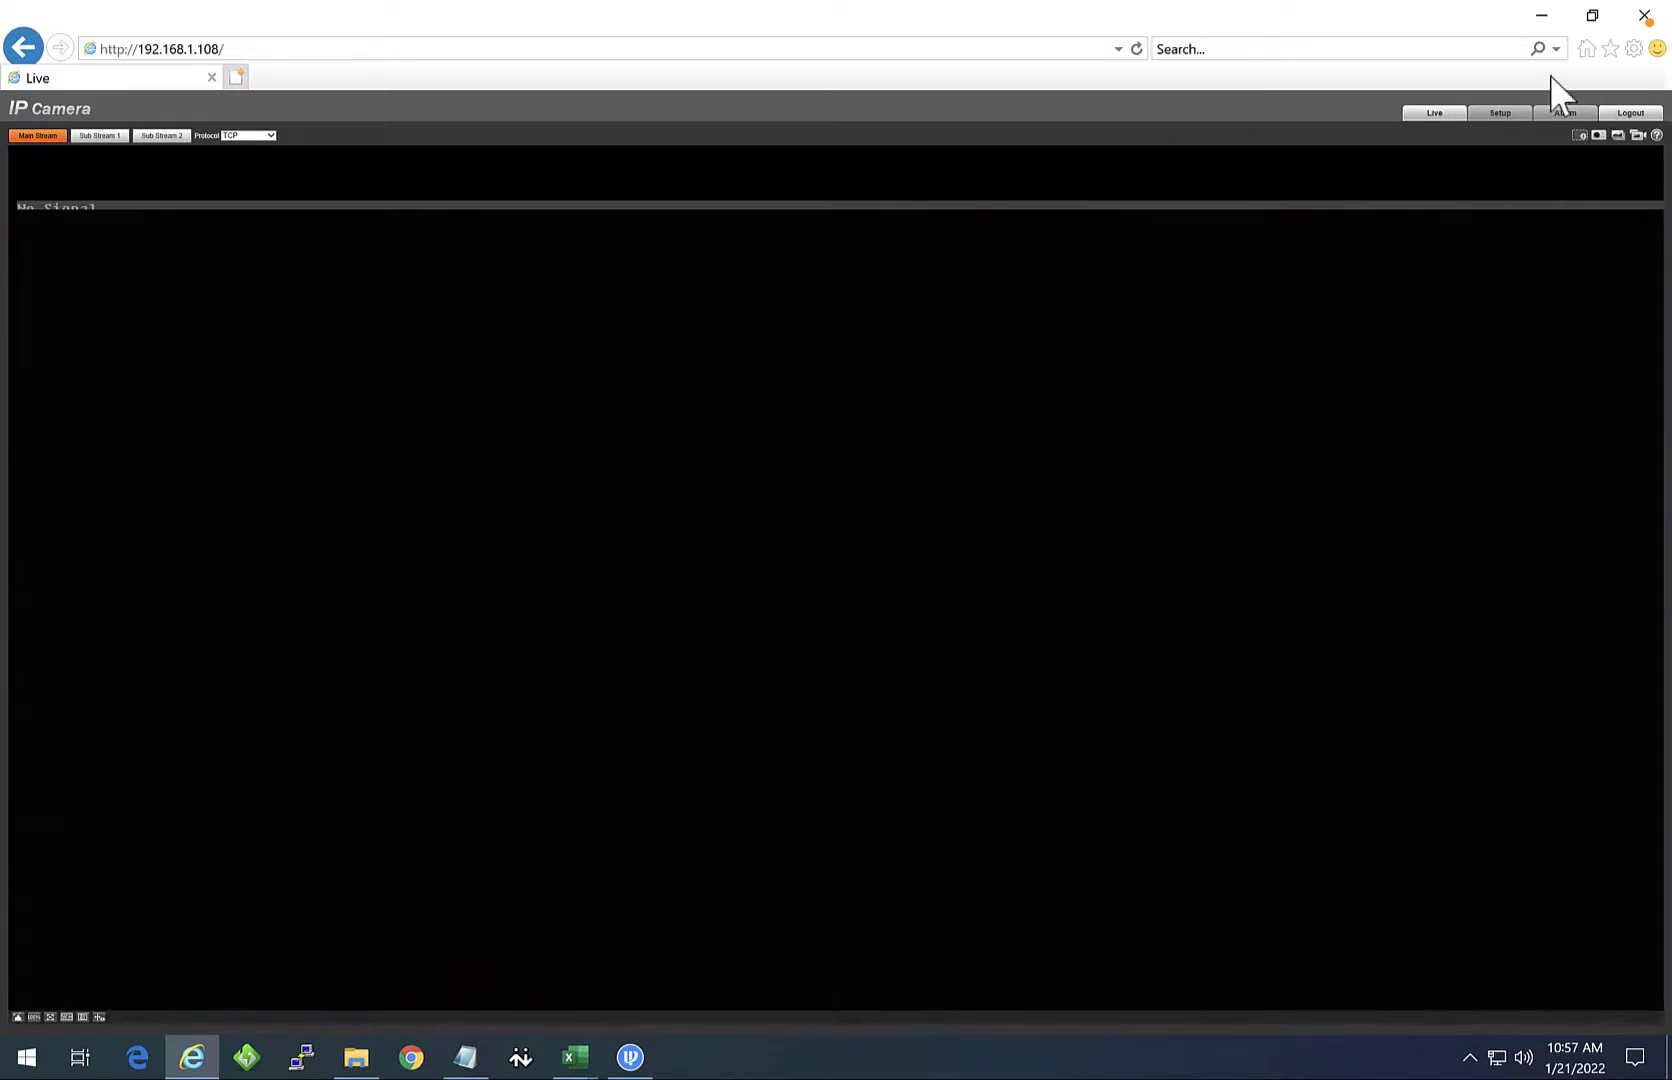
left_click(1645, 16)
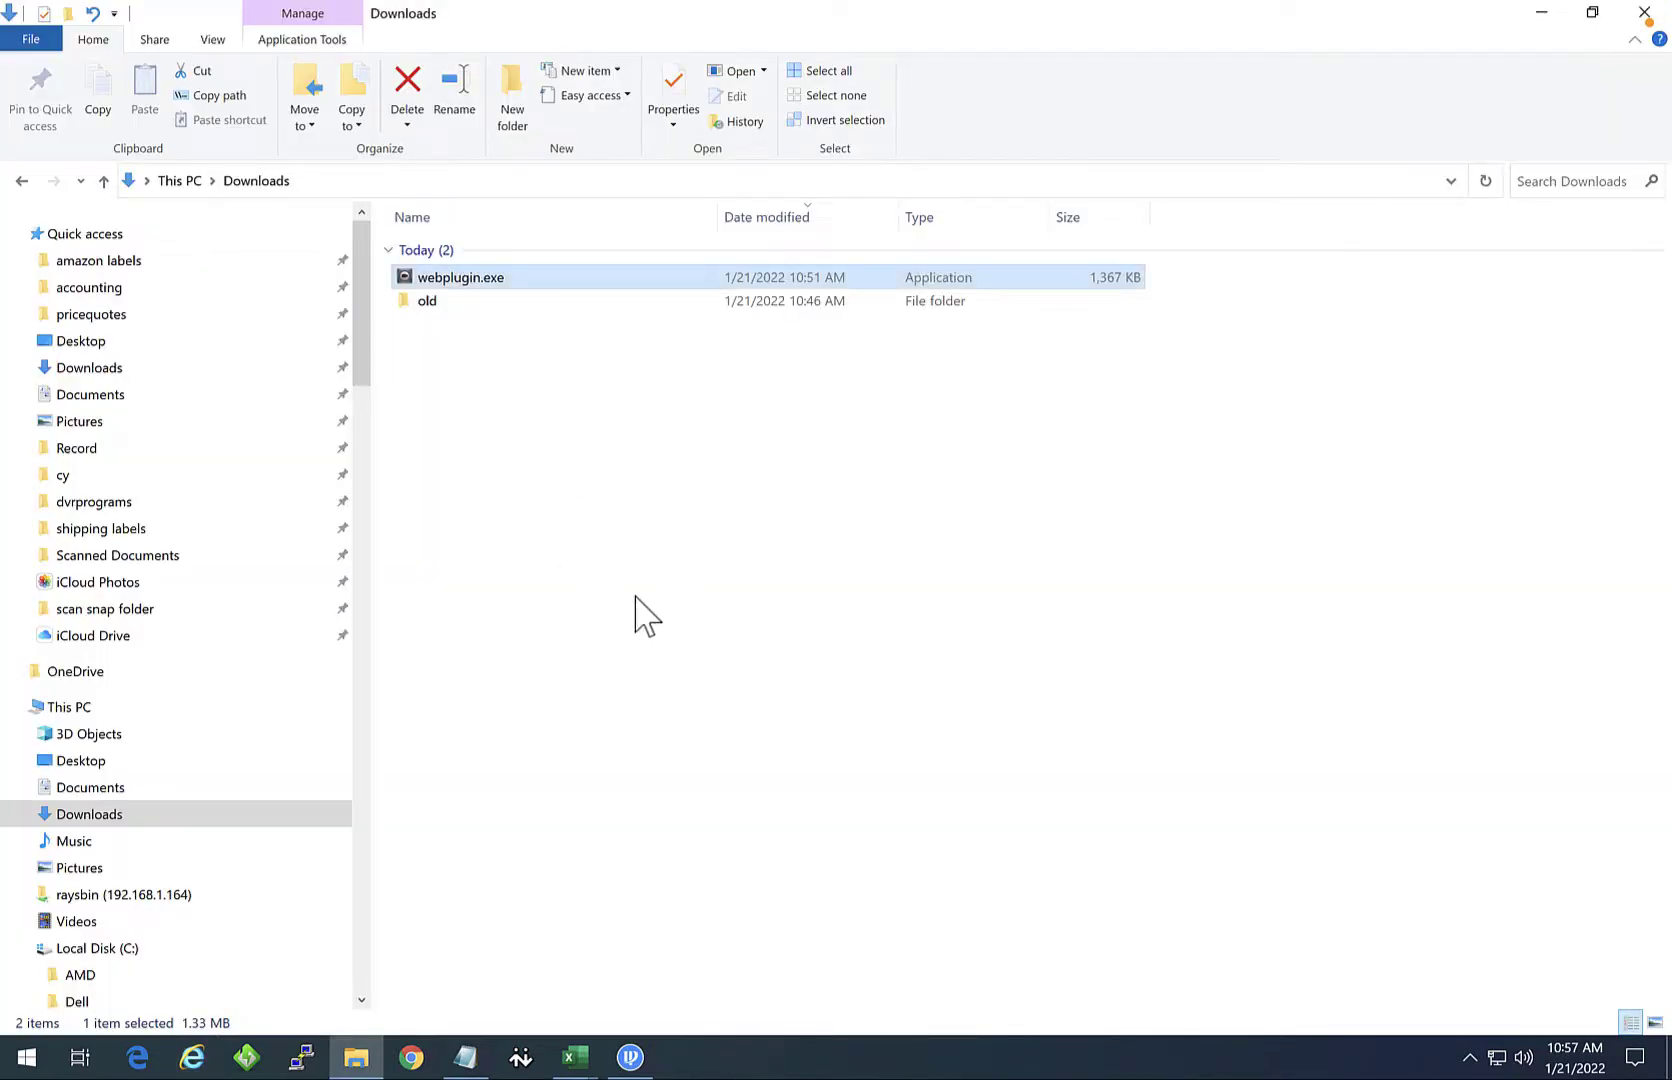
mouse_move(412, 1066)
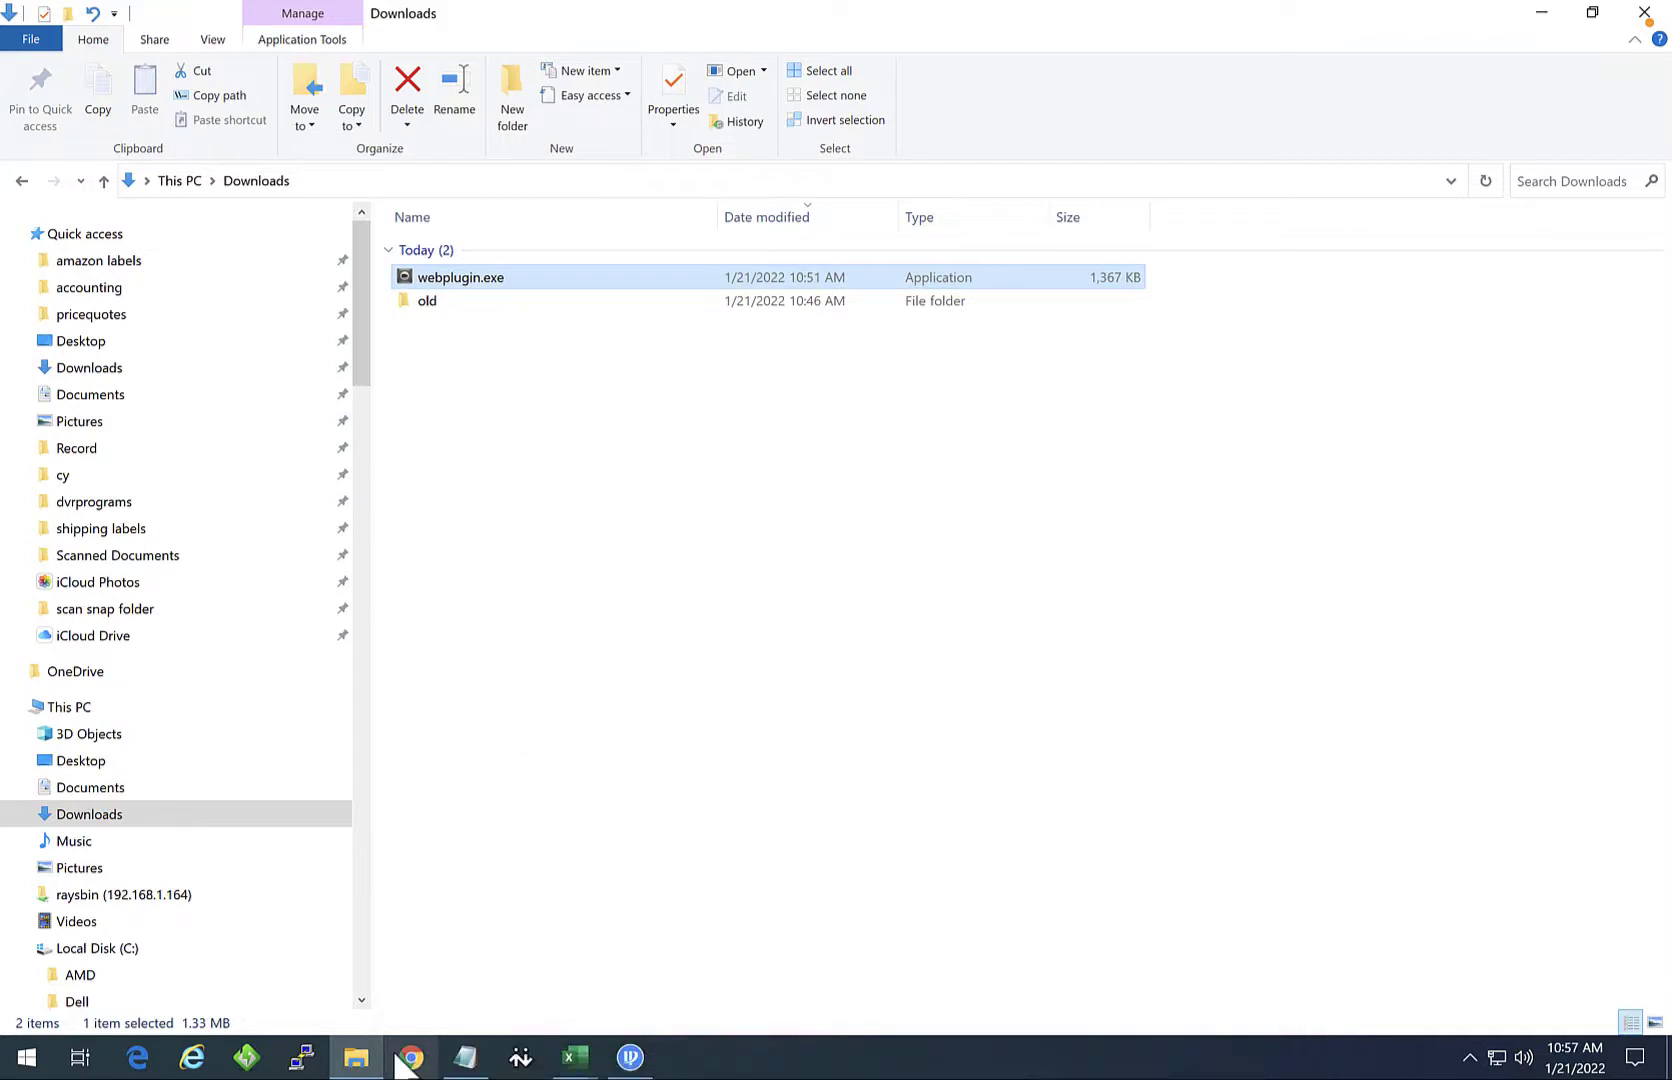
Step: Change the Chrome address to 192.168.1.109 and log in as admin with the password
left_click(411, 1058)
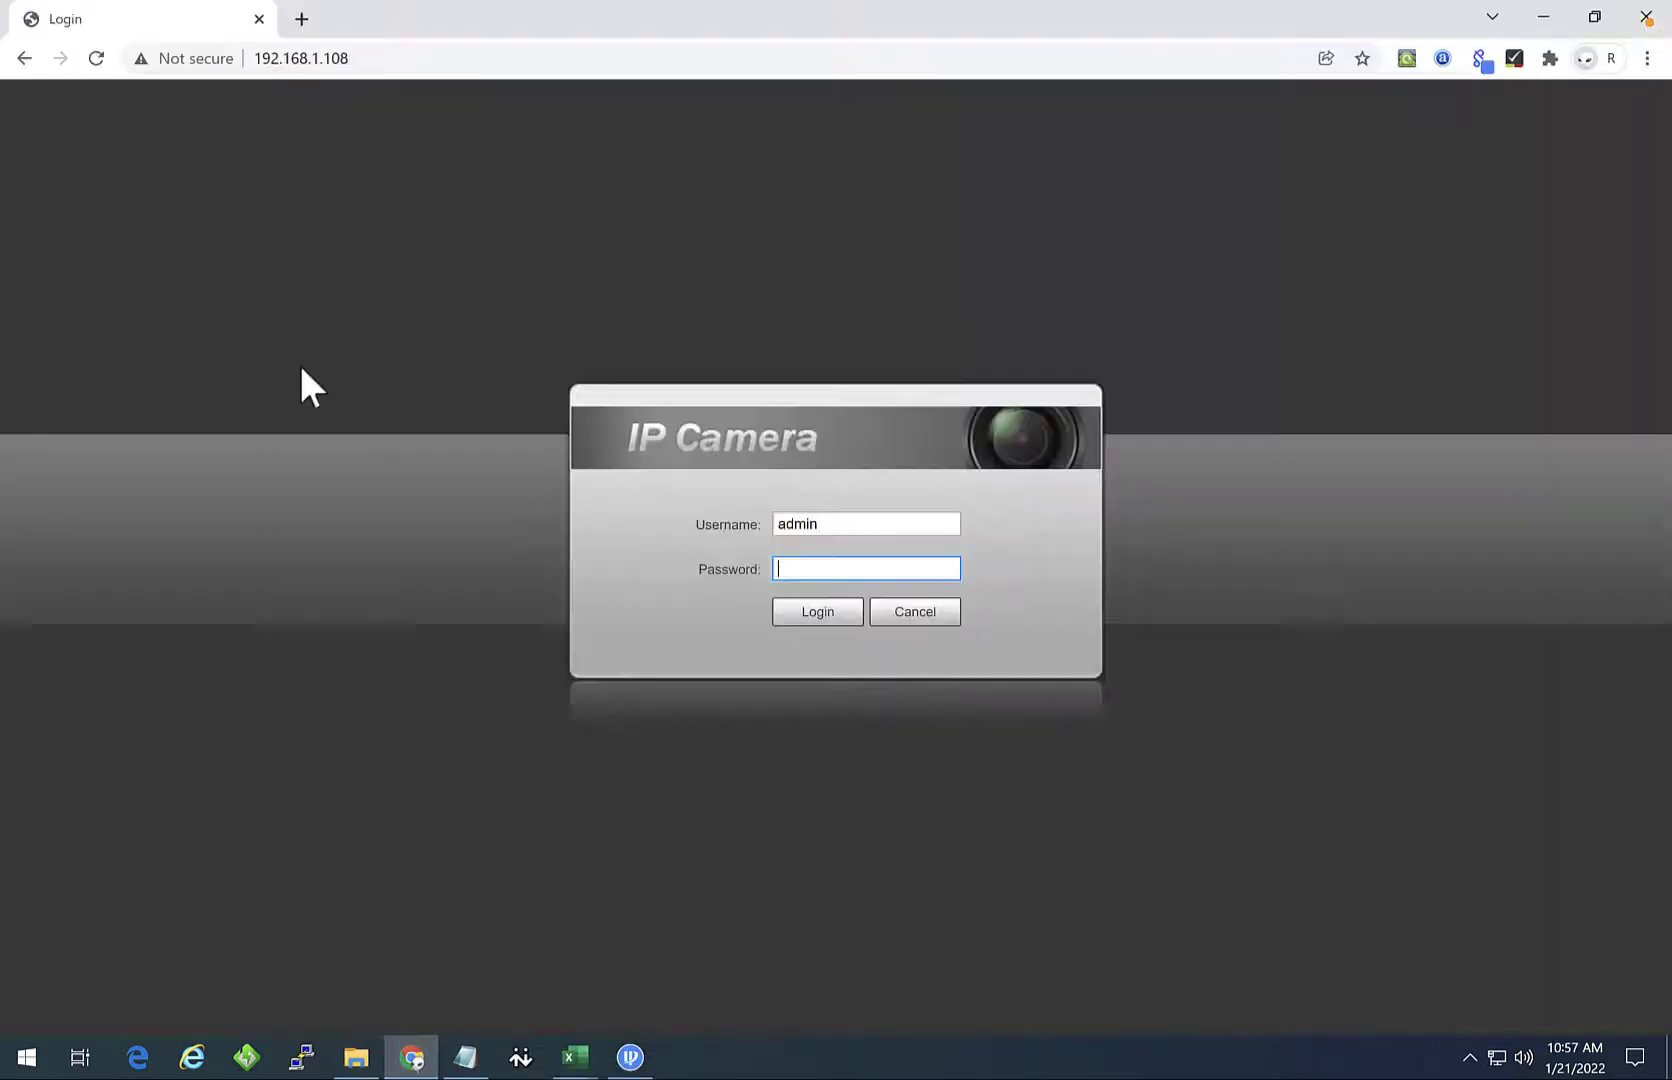
left_click(418, 56)
left_click(455, 56)
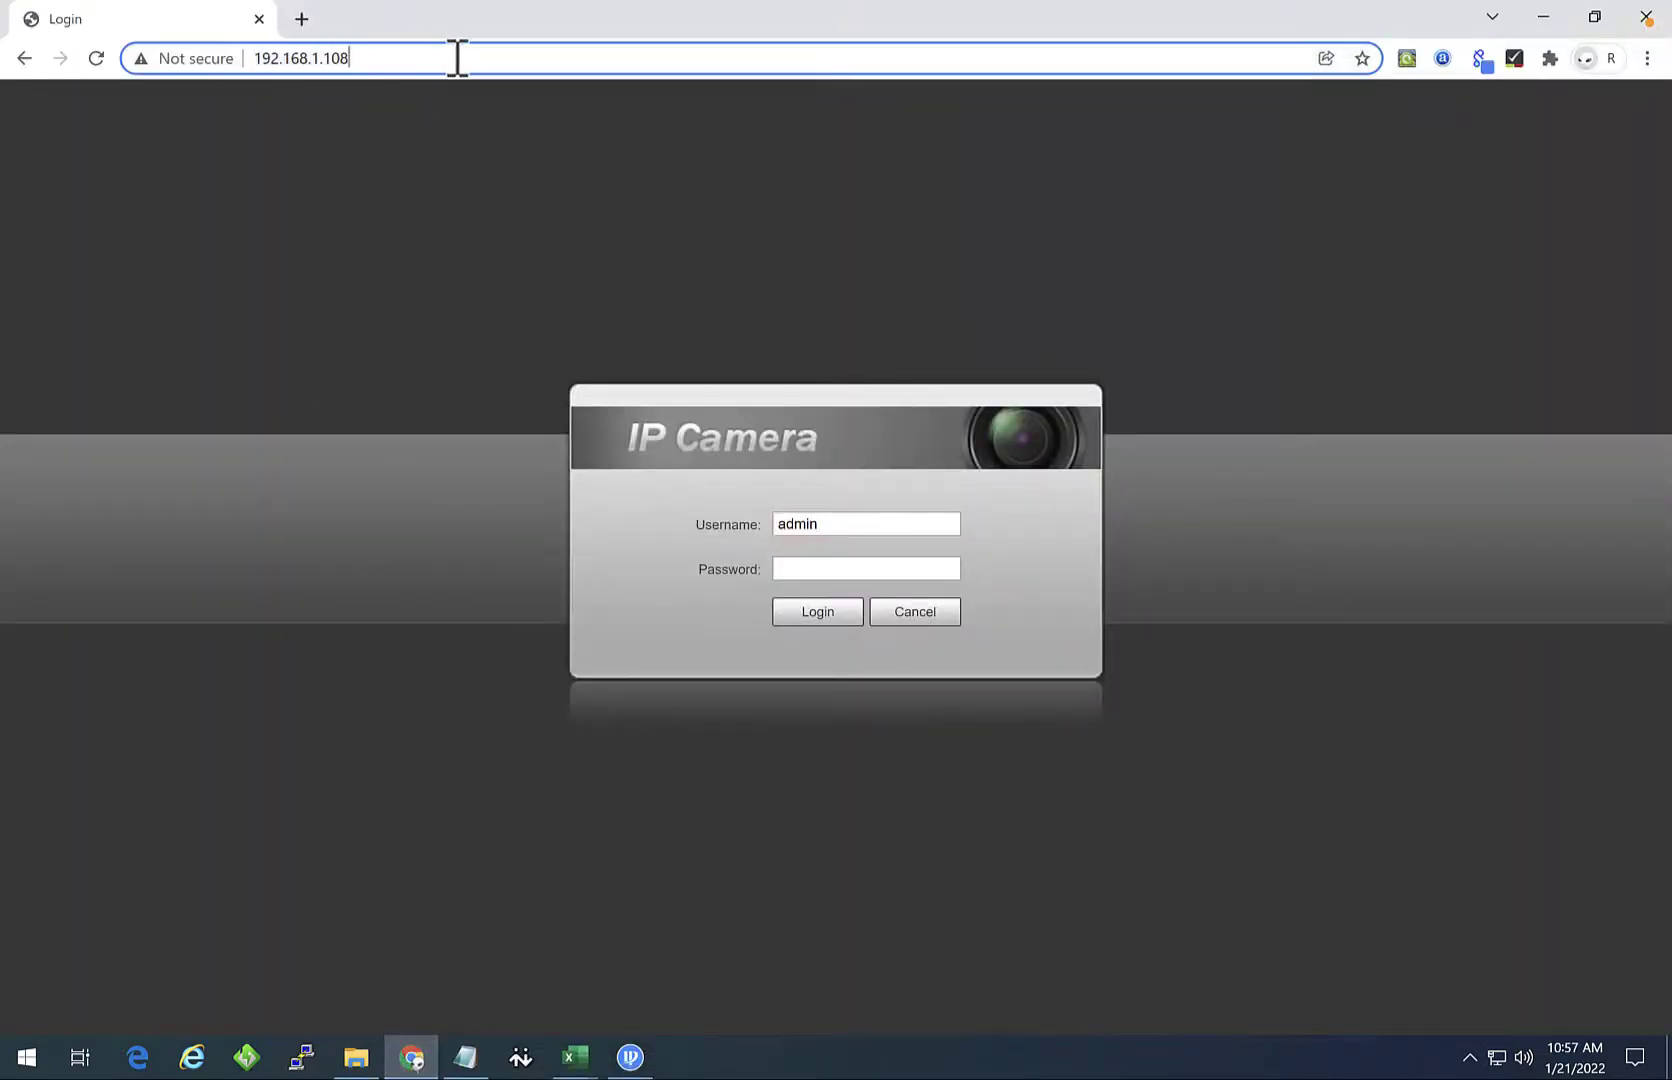
key("BackSpace")
type("9")
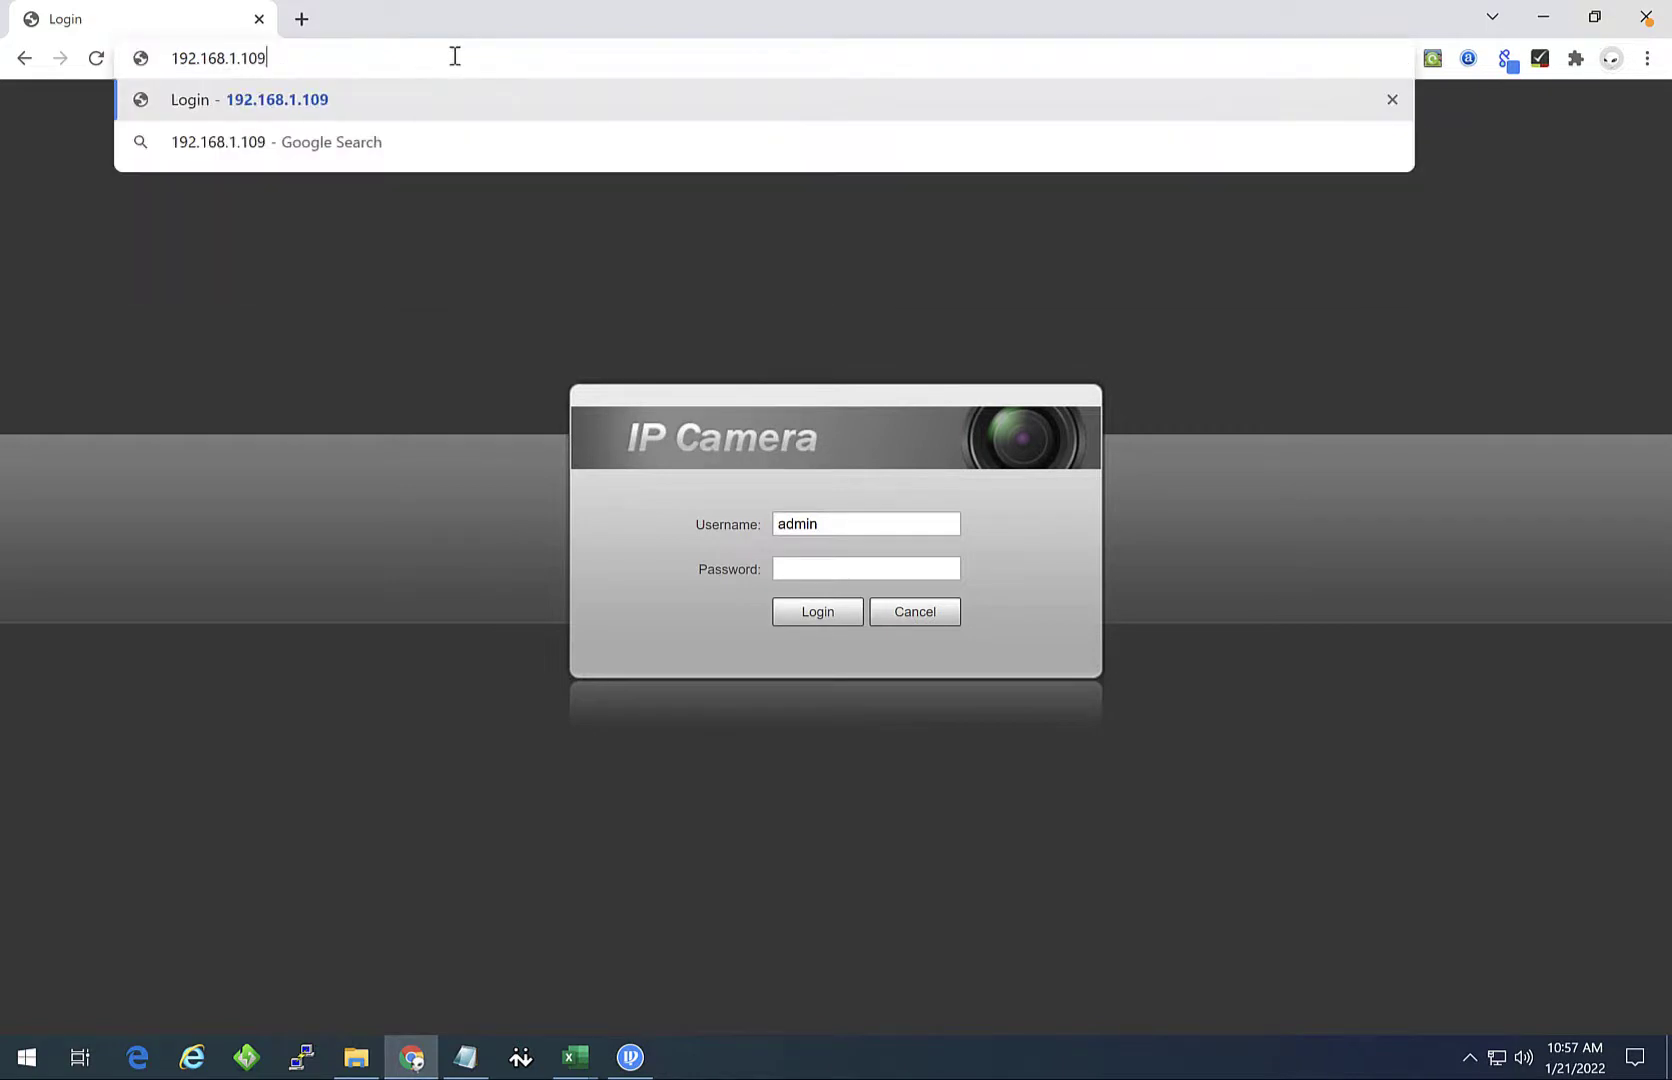
key("Return")
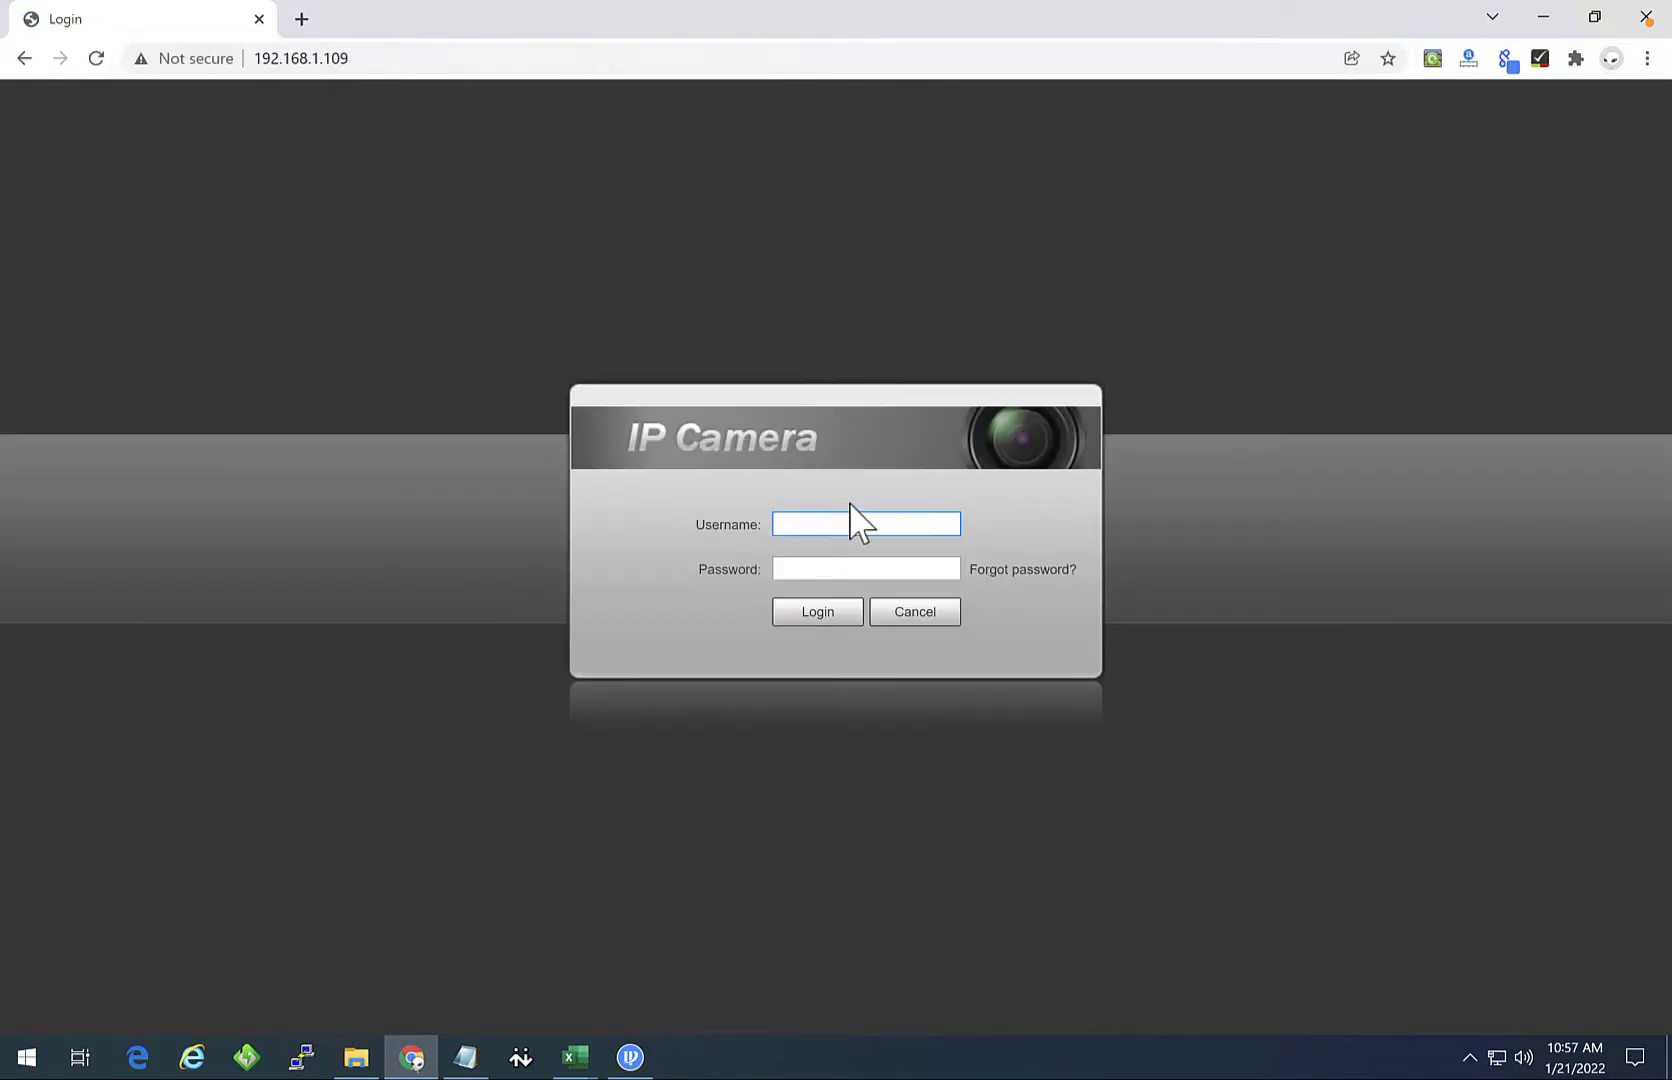
type("admin")
key("Tab")
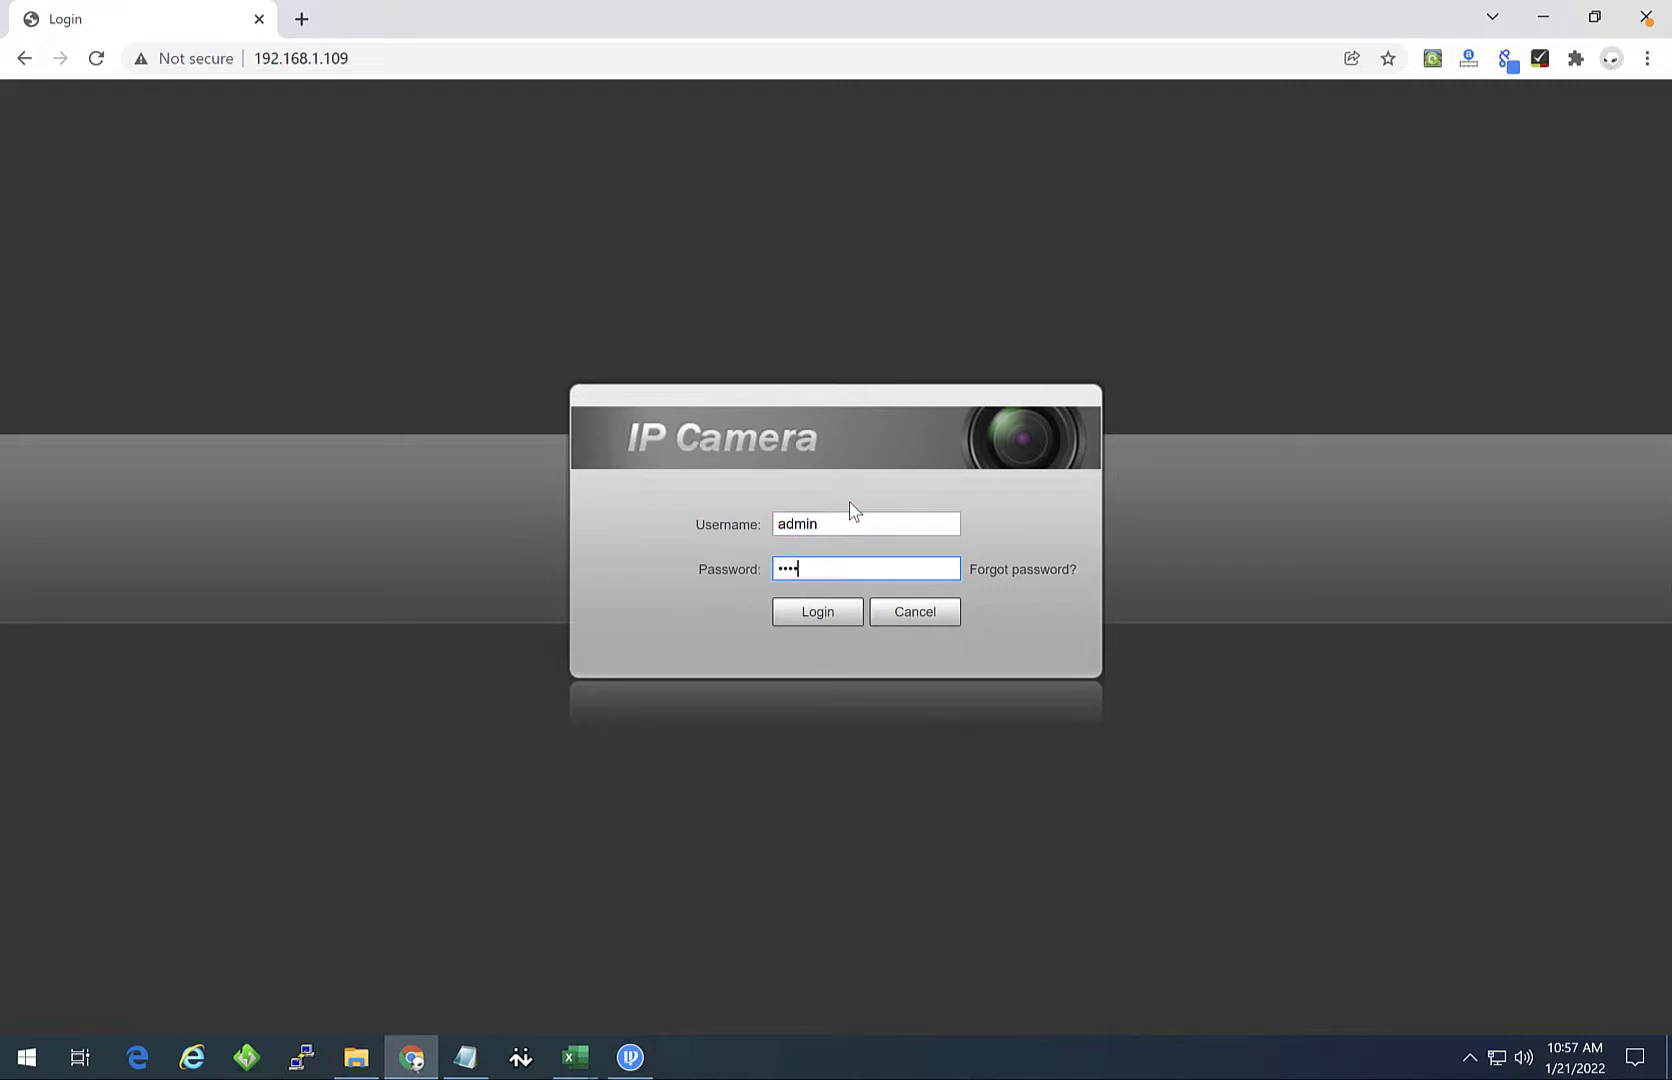
key("Return")
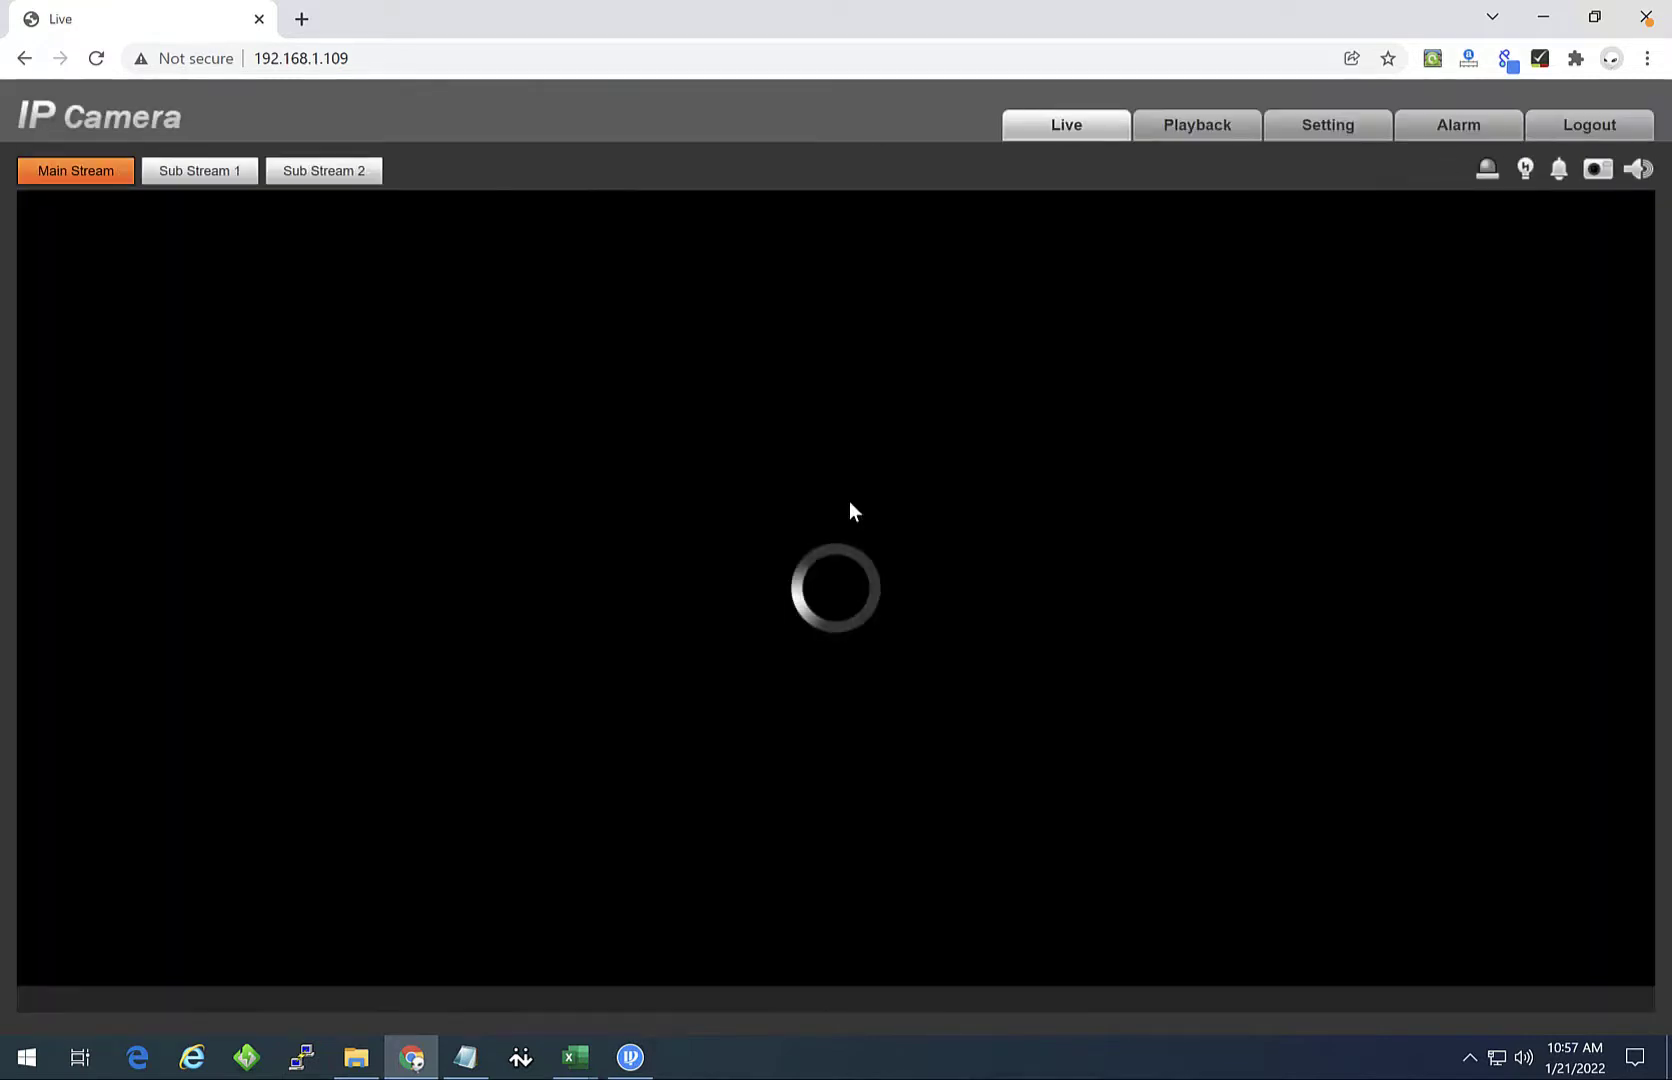